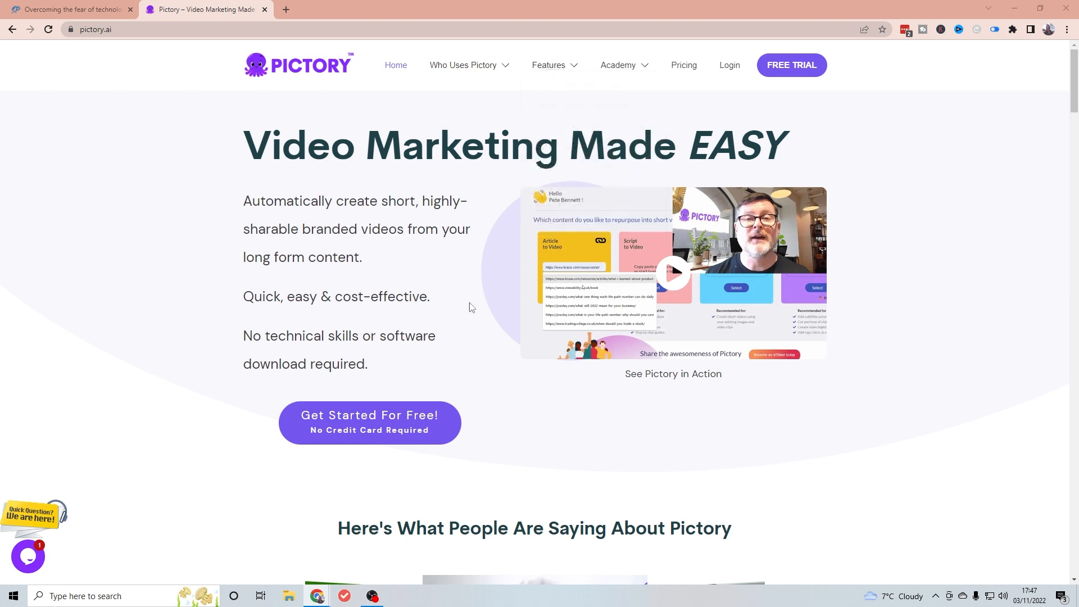
Open the page listing all features and review the Script to Video and Blog to Video sections.
mouse_move(548, 76)
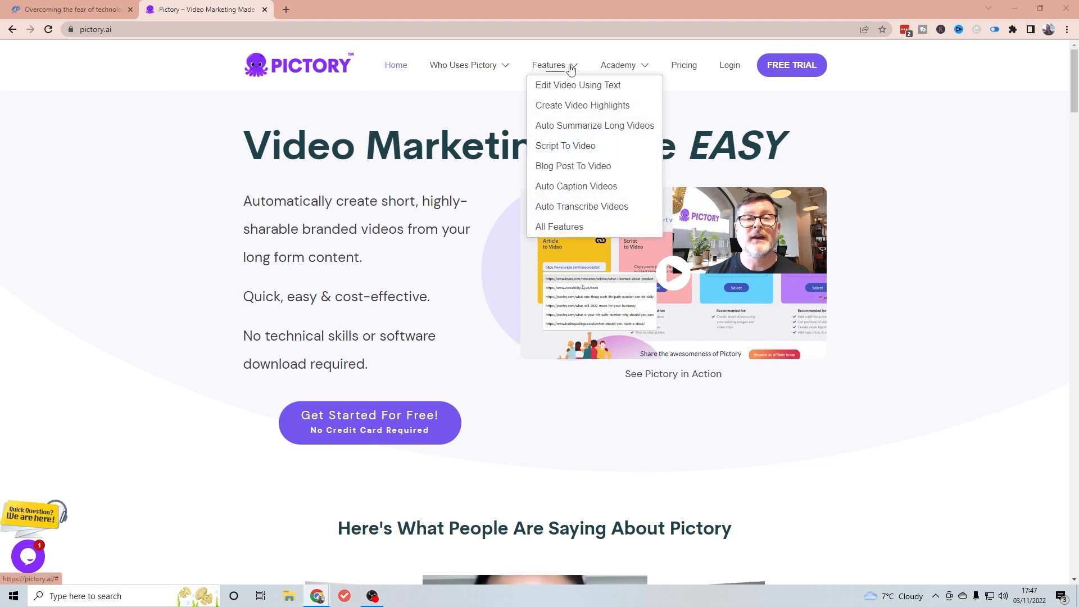
click(570, 226)
scroll(557, 230, down, 1)
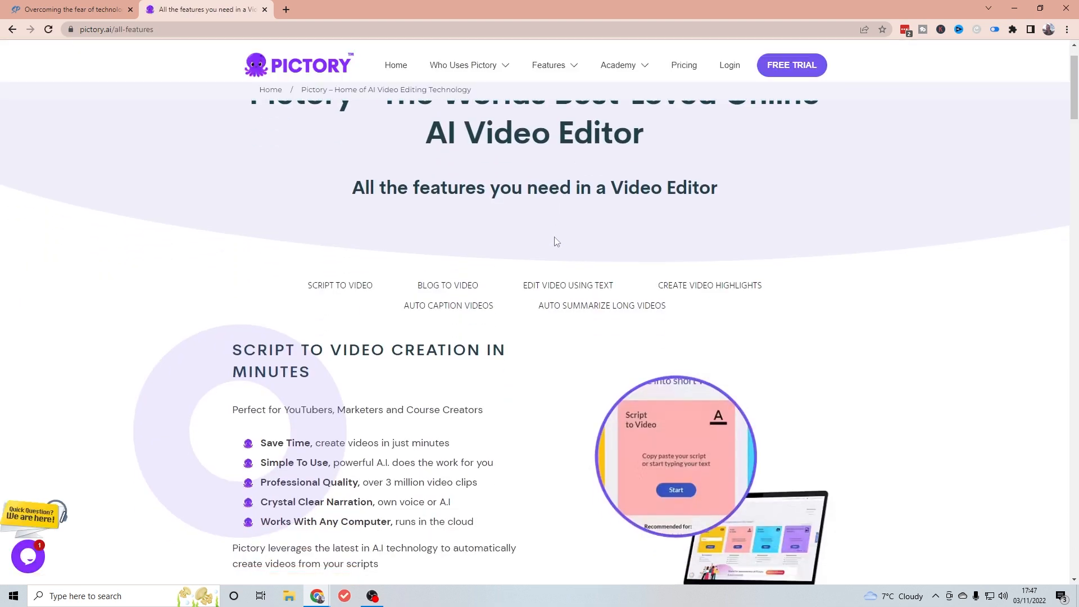
scroll(282, 274, down, 3)
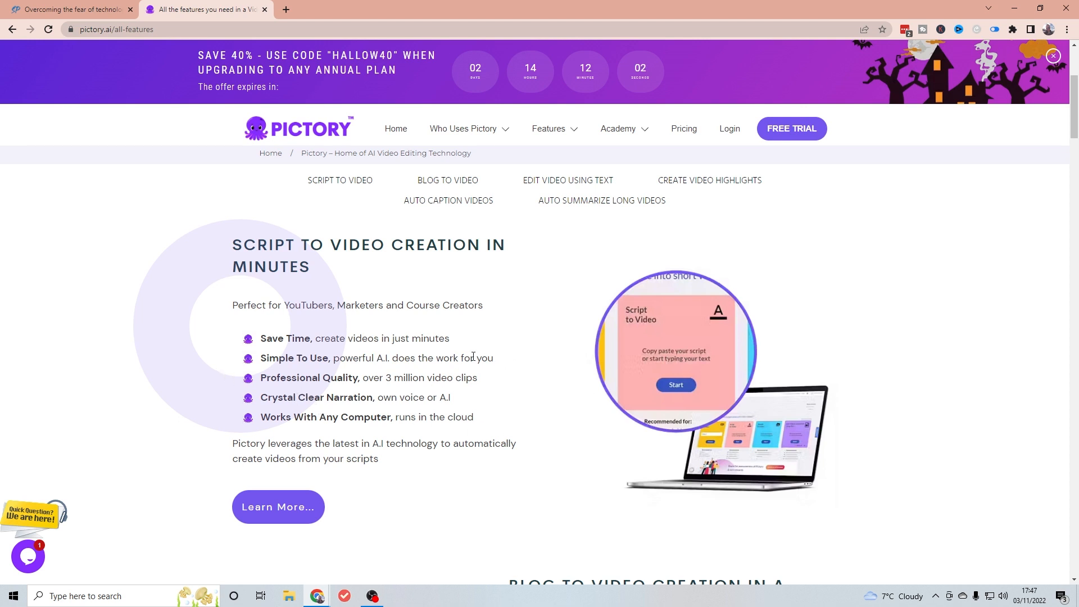
scroll(450, 353, down, 1)
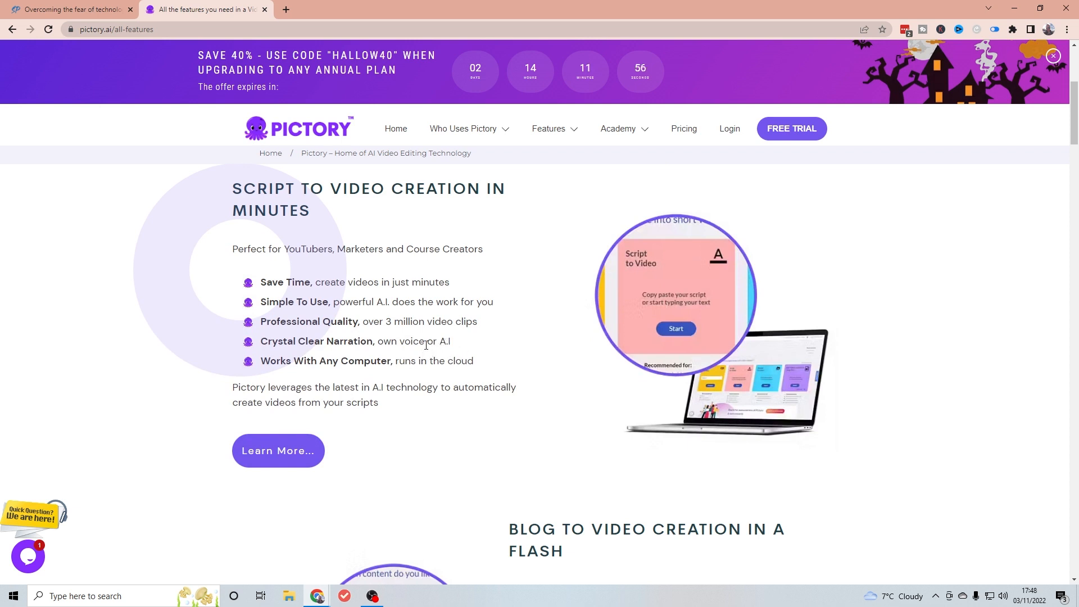
scroll(427, 348, down, 2)
scroll(427, 352, down, 2)
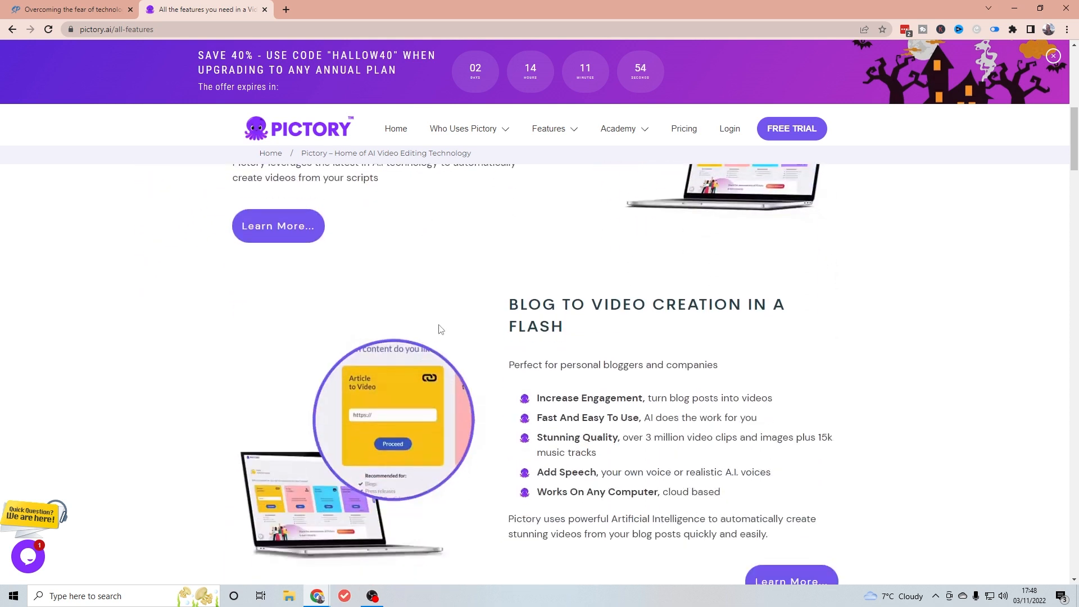
scroll(439, 327, down, 1)
scroll(438, 327, up, 1)
scroll(382, 304, up, 3)
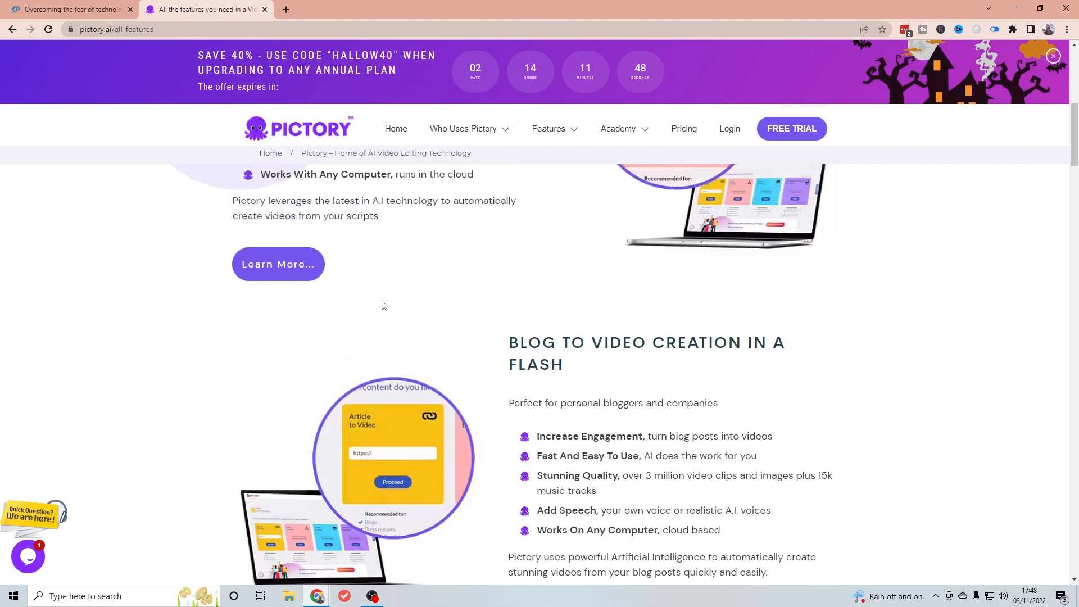
scroll(393, 298, down, 4)
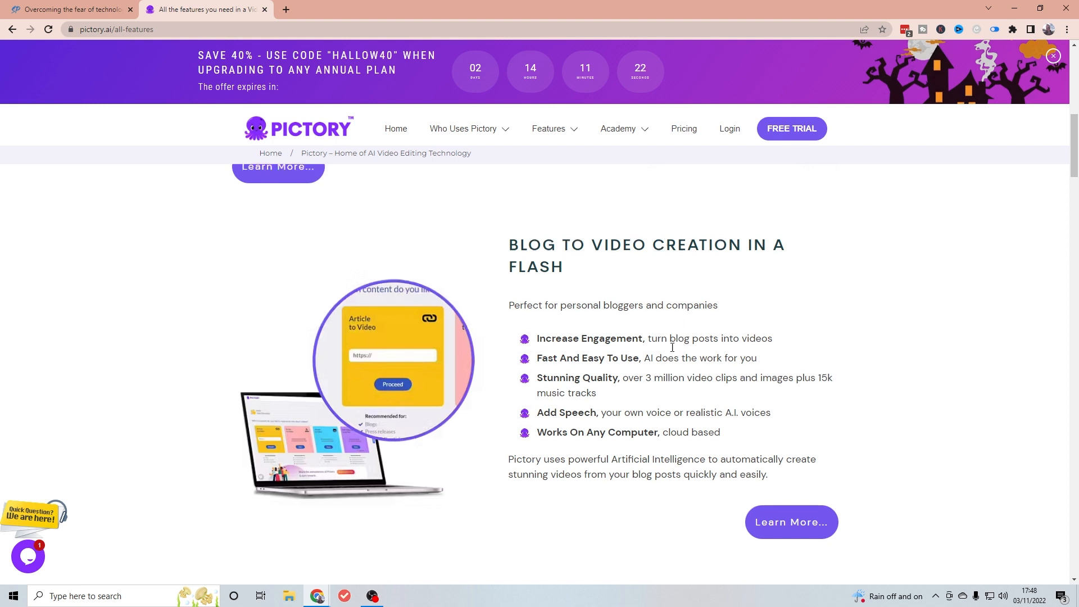
Examine the sections on editing videos using text, highlight reels, automatic captions and summarizing long videos.
scroll(676, 344, down, 5)
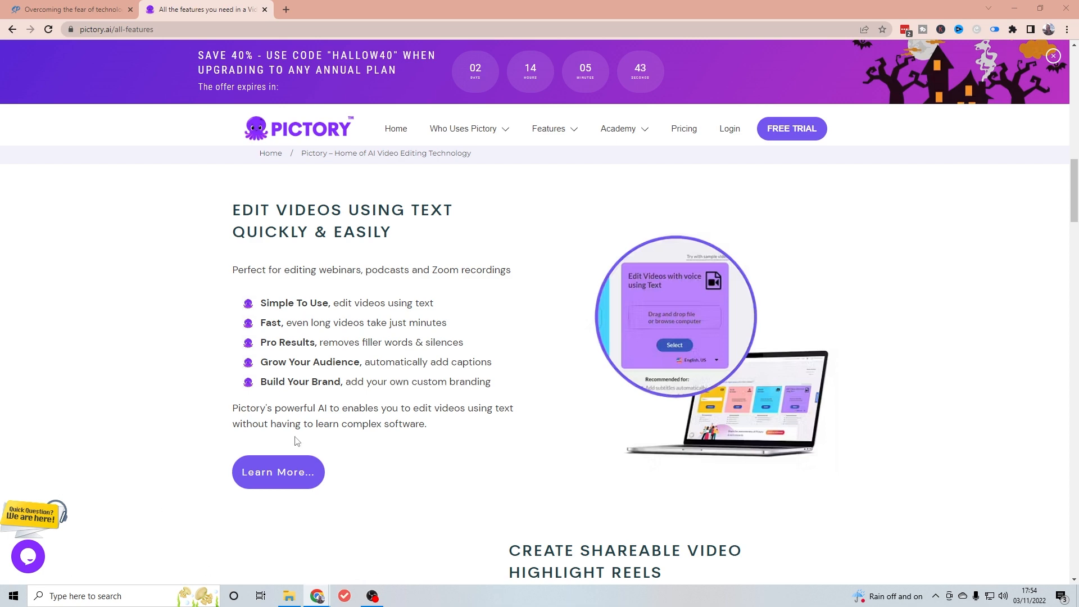
scroll(418, 440, up, 2)
scroll(418, 440, down, 8)
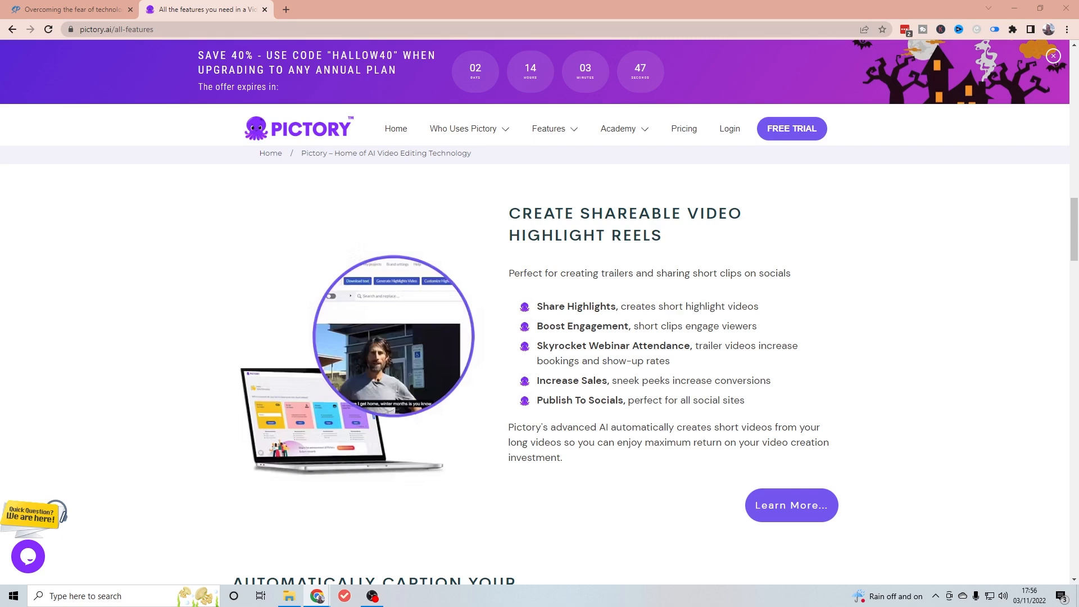
scroll(352, 348, down, 4)
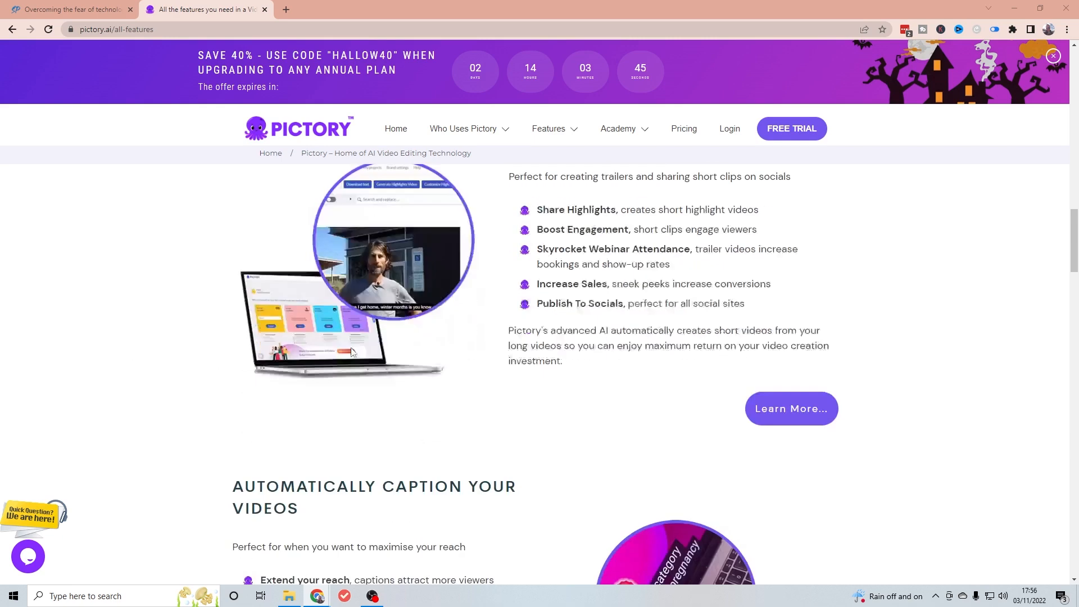
scroll(352, 348, down, 2)
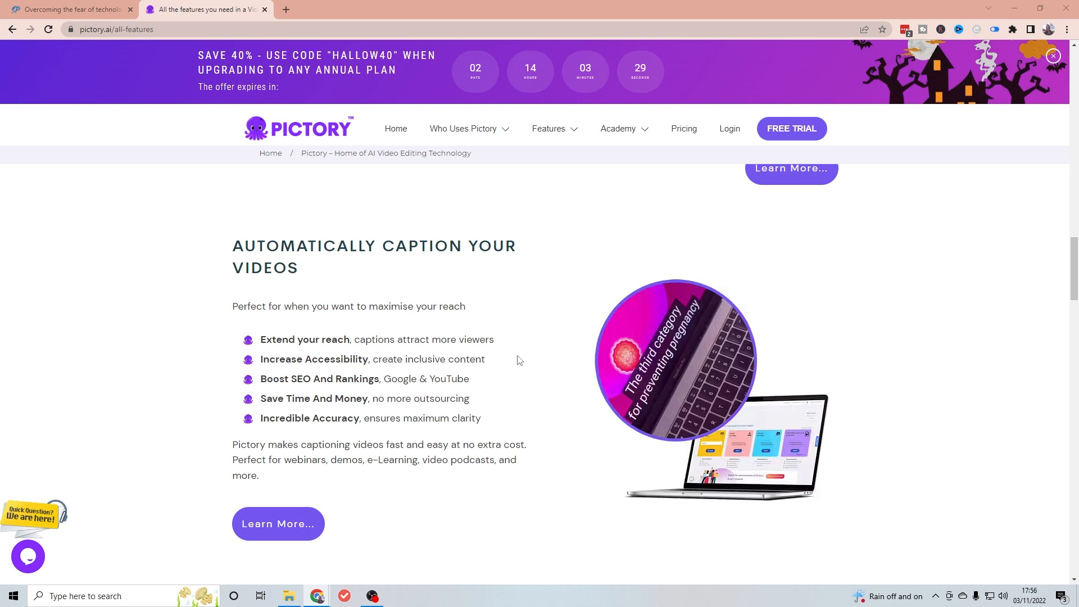
scroll(519, 360, down, 7)
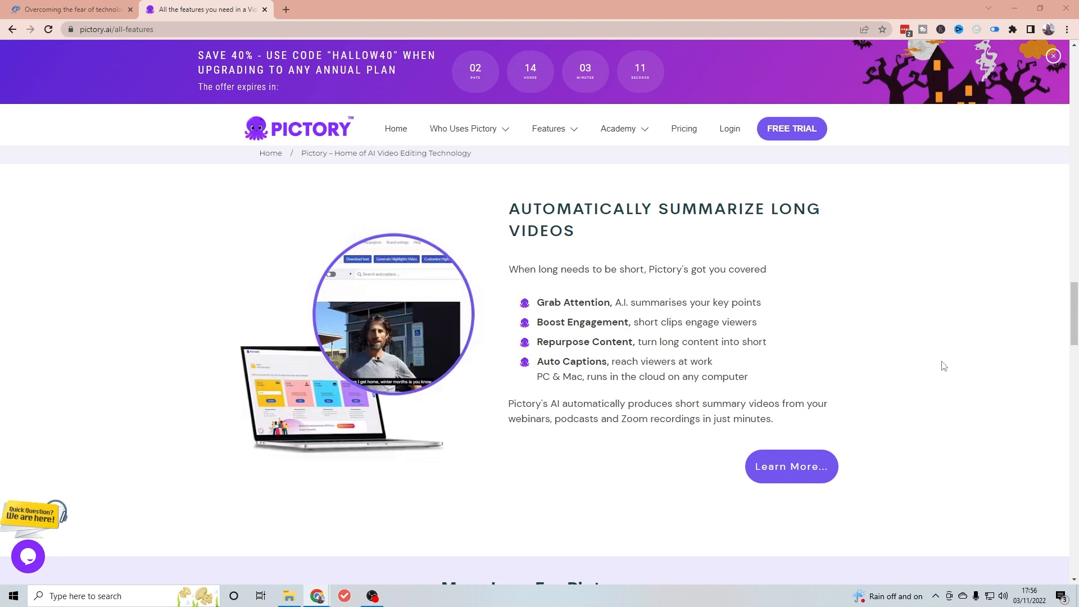
scroll(967, 389, down, 4)
scroll(968, 389, up, 4)
scroll(967, 393, up, 8)
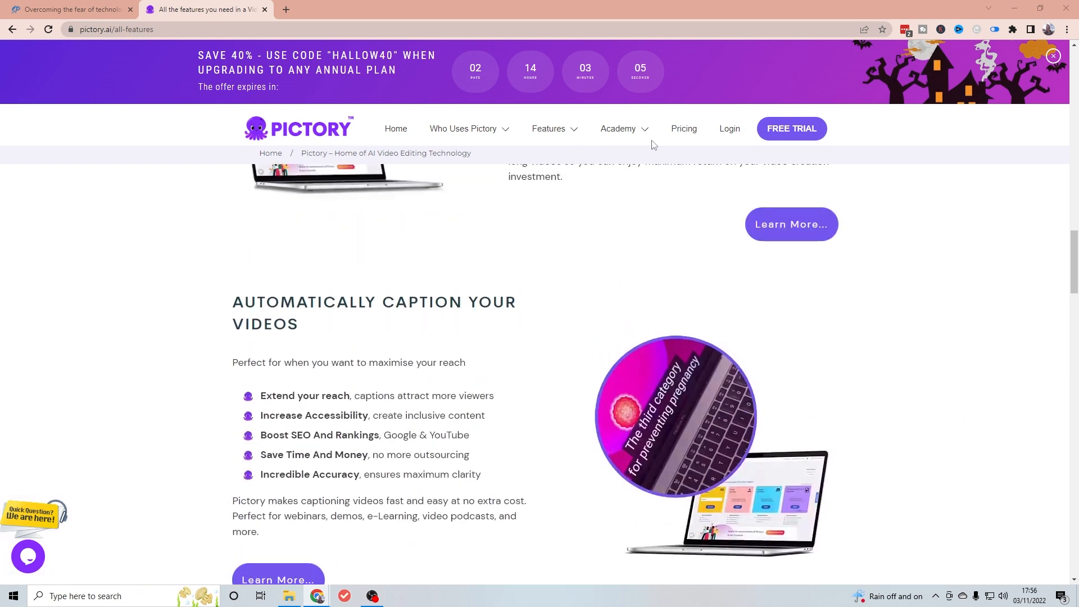
Open the pricing page and review what all plans include and the free trial's terms.
click(681, 135)
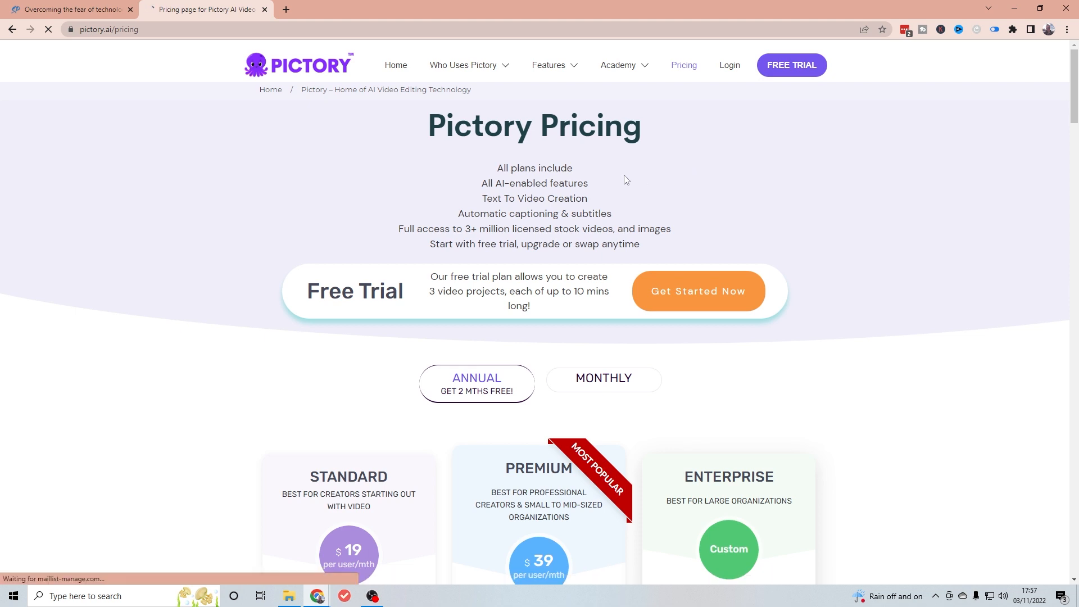
scroll(624, 180, down, 2)
scroll(549, 181, up, 2)
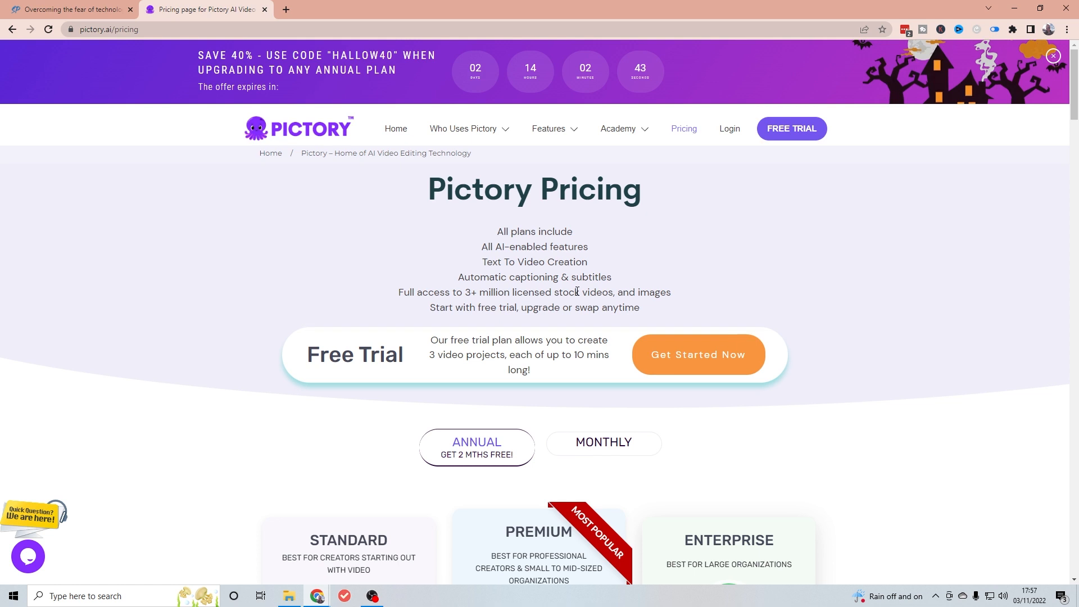
scroll(577, 291, down, 1)
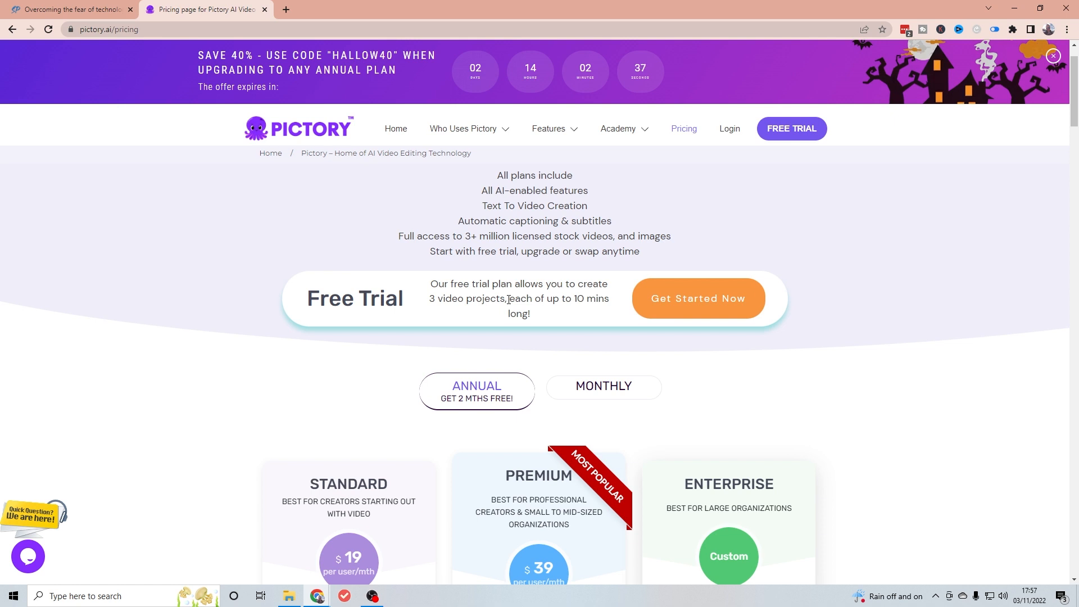
scroll(508, 299, down, 2)
scroll(511, 298, up, 1)
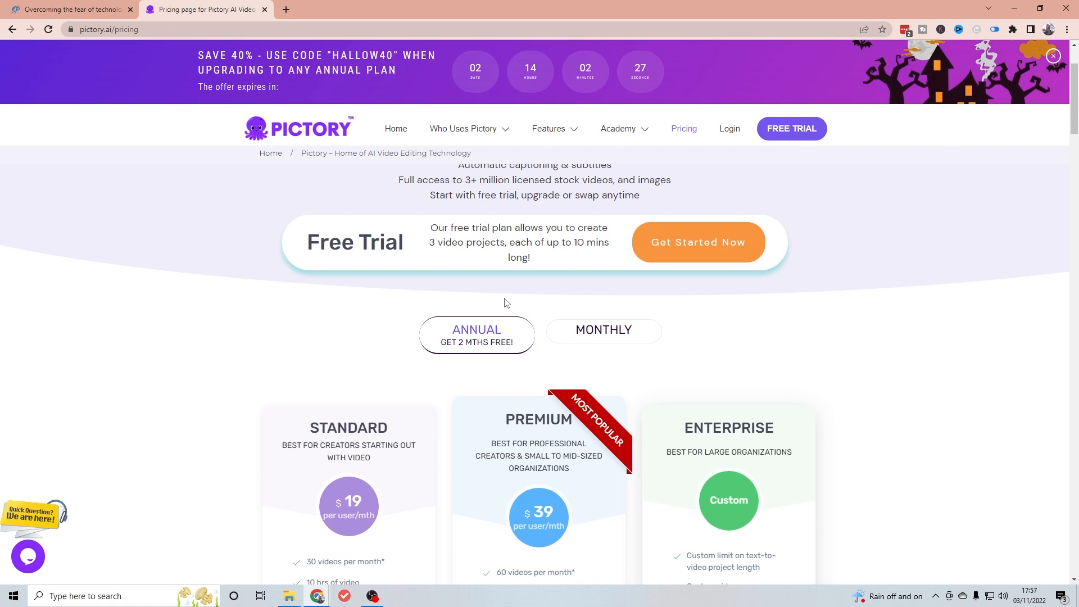
Compare the Standard, Premium and Enterprise plans under annual billing, focusing on the Standard plan's limits.
scroll(506, 303, down, 3)
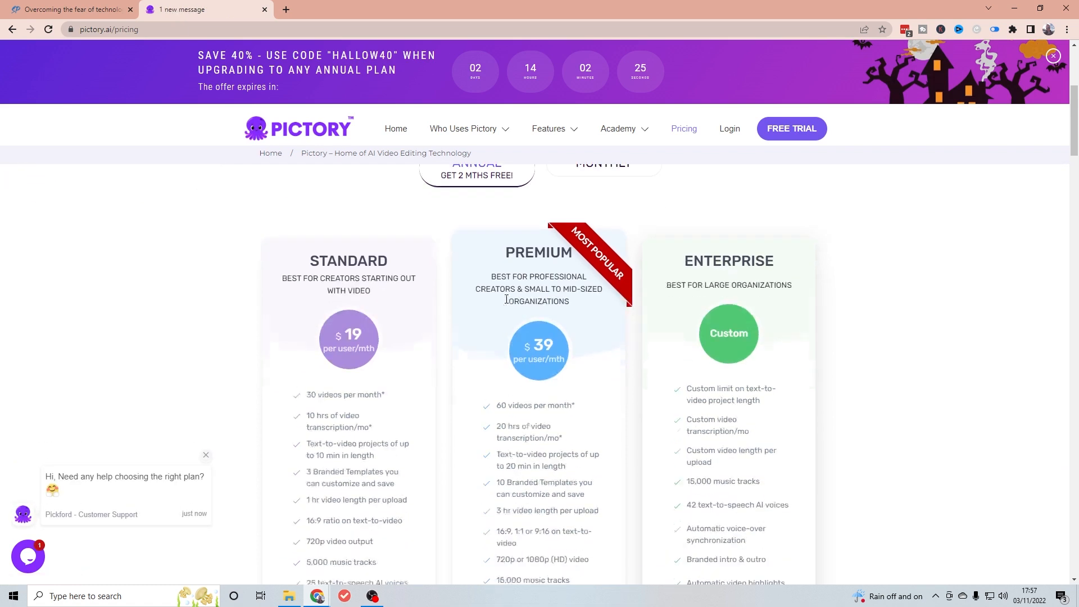
scroll(506, 300, down, 1)
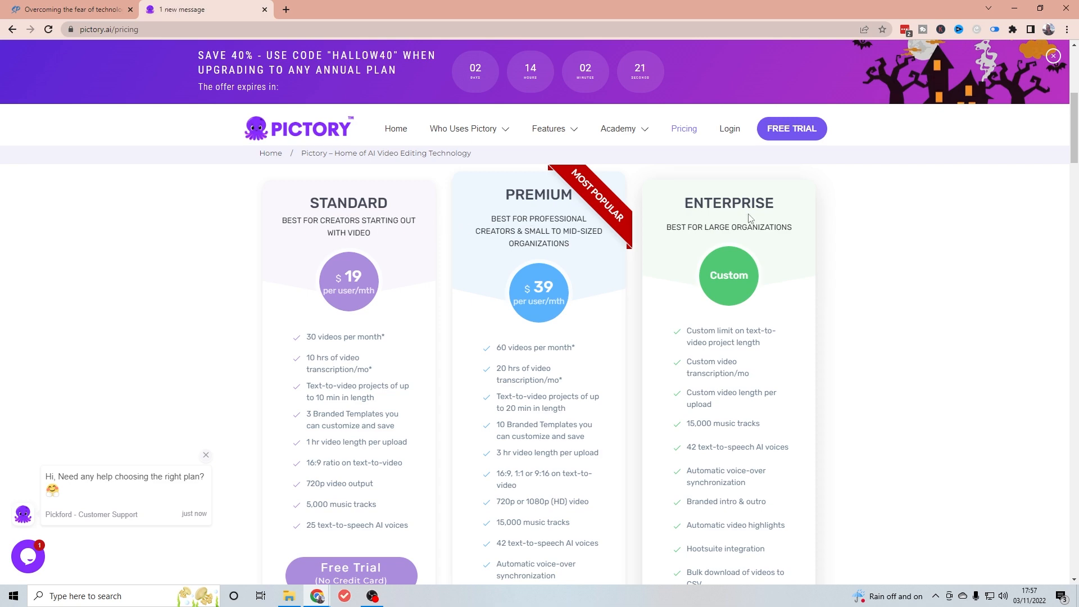
scroll(759, 412, down, 3)
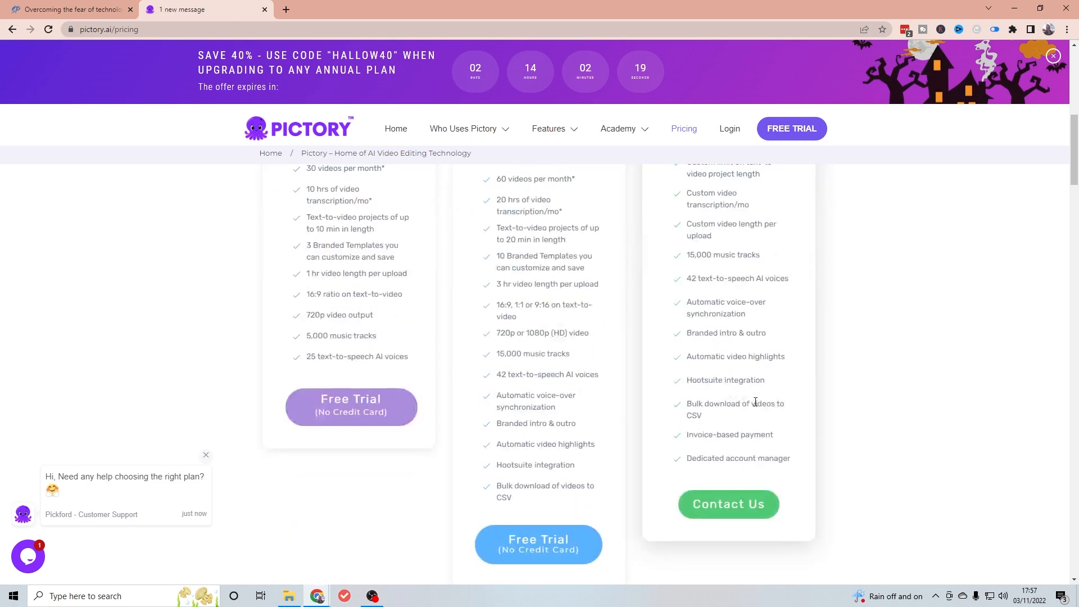
scroll(755, 403, up, 3)
scroll(777, 404, down, 1)
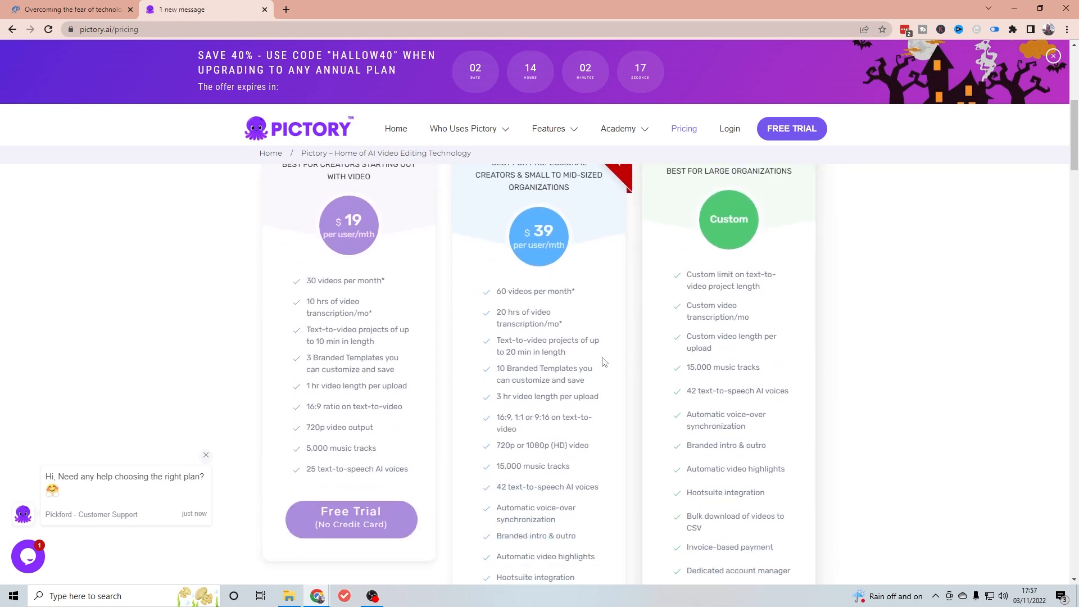
scroll(579, 348, up, 1)
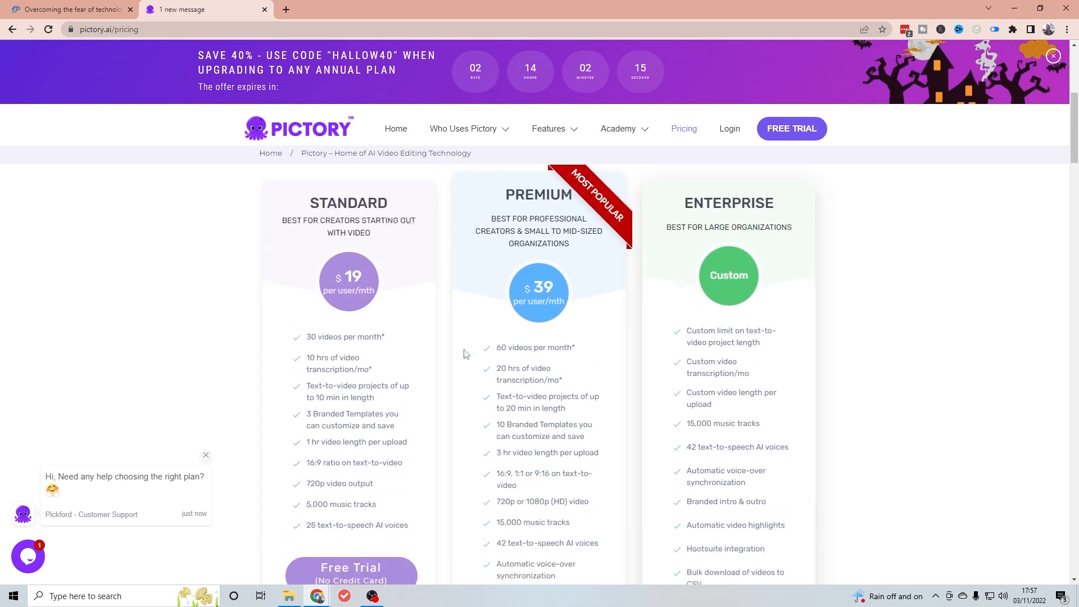
scroll(465, 354, down, 1)
scroll(387, 224, up, 1)
scroll(384, 352, down, 1)
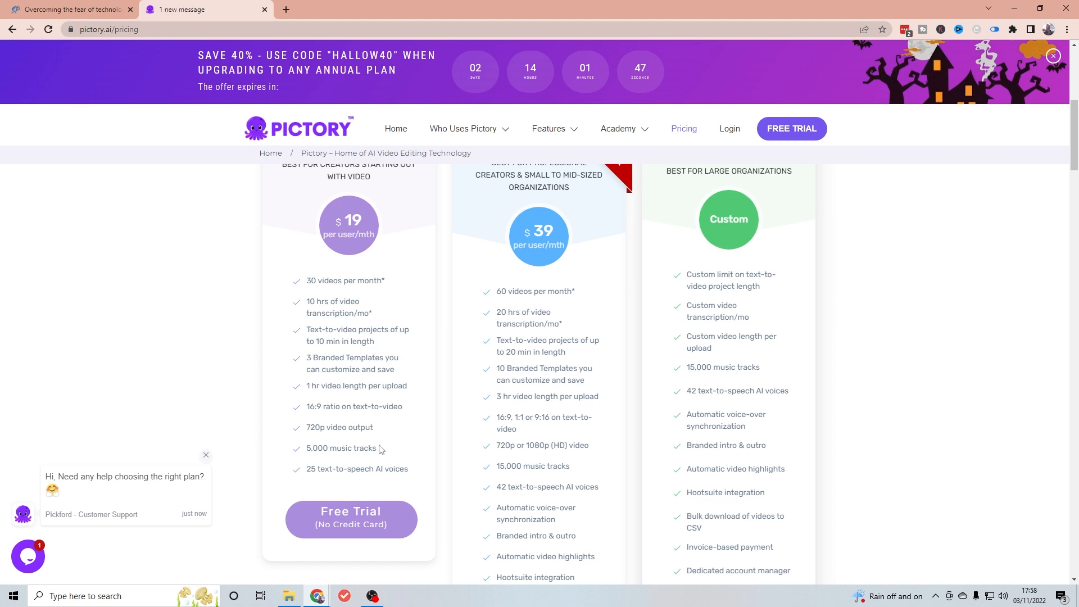
Examine the Premium plan's full feature list and return to the free trial offer.
scroll(579, 404, down, 1)
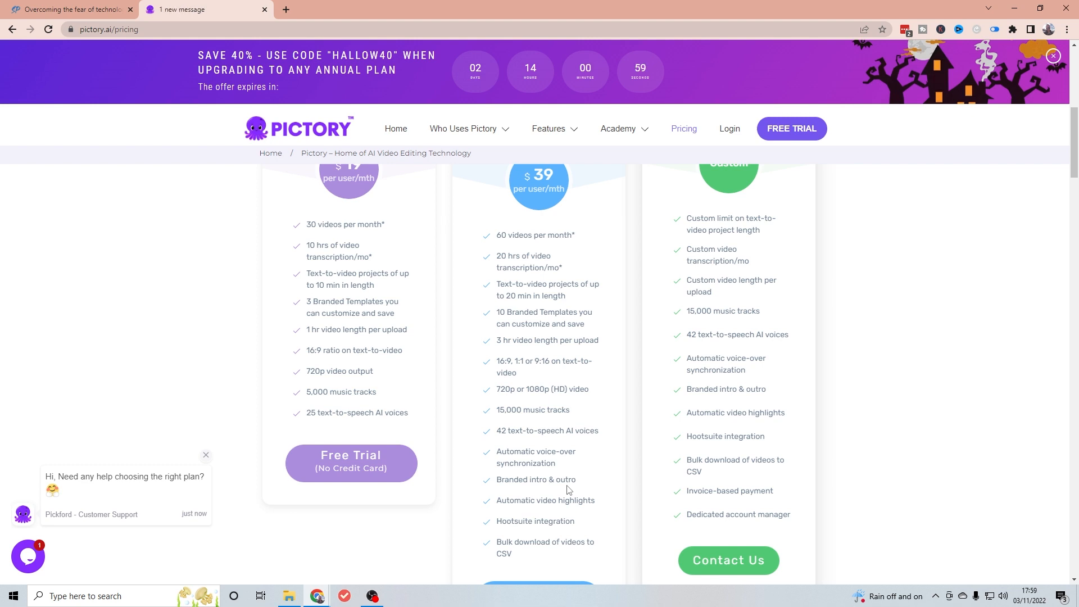
scroll(567, 489, up, 1)
scroll(570, 506, down, 2)
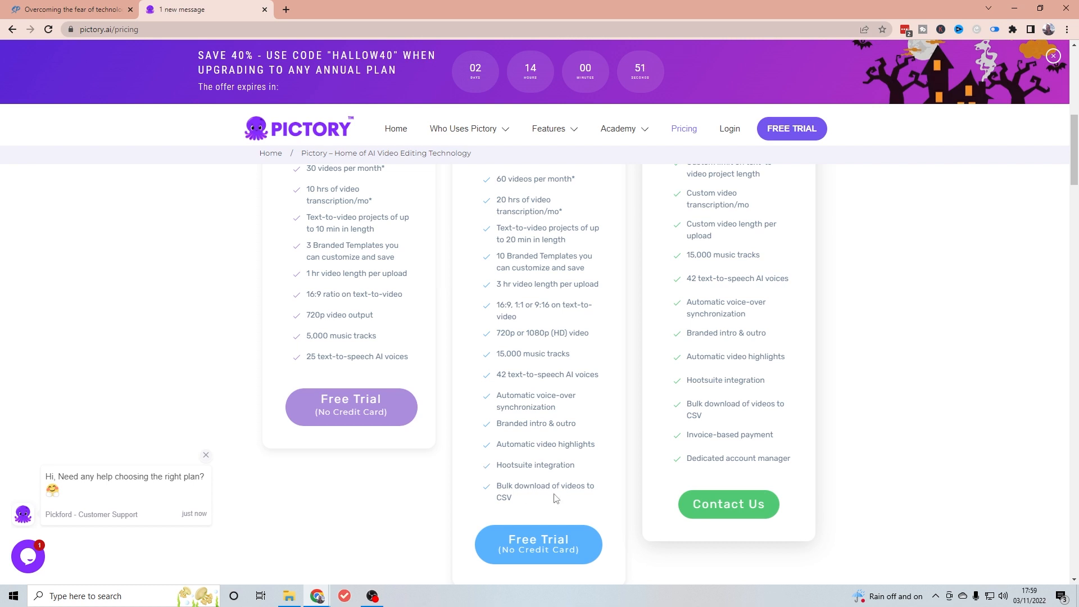
scroll(548, 488, down, 1)
scroll(551, 444, up, 2)
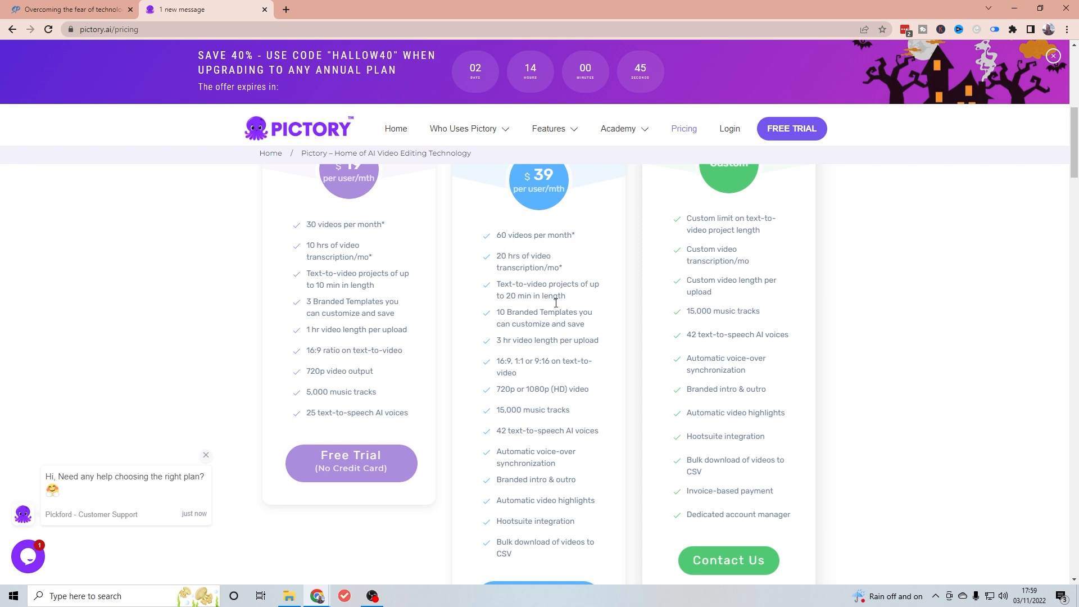
scroll(545, 335, down, 1)
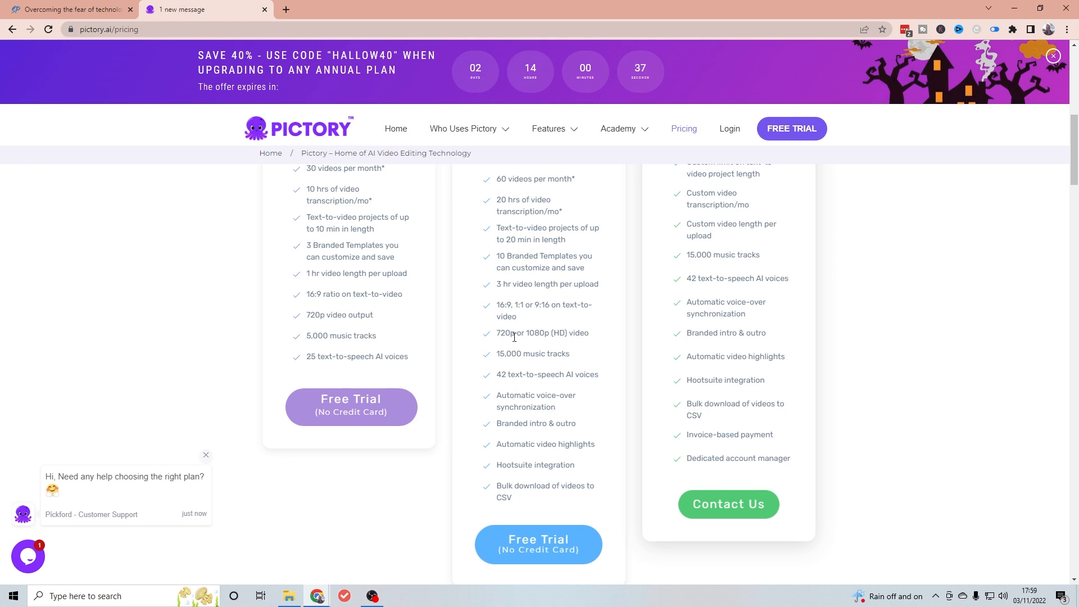
scroll(565, 343, down, 1)
scroll(565, 344, up, 9)
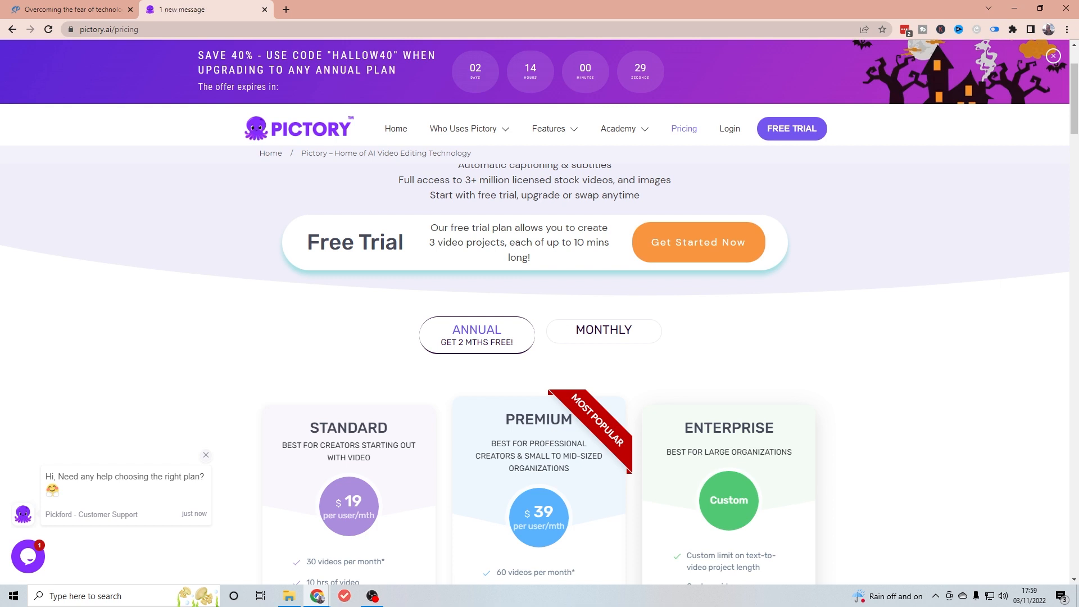
Log in to the account and activate the article URL field for Article to Video.
click(725, 132)
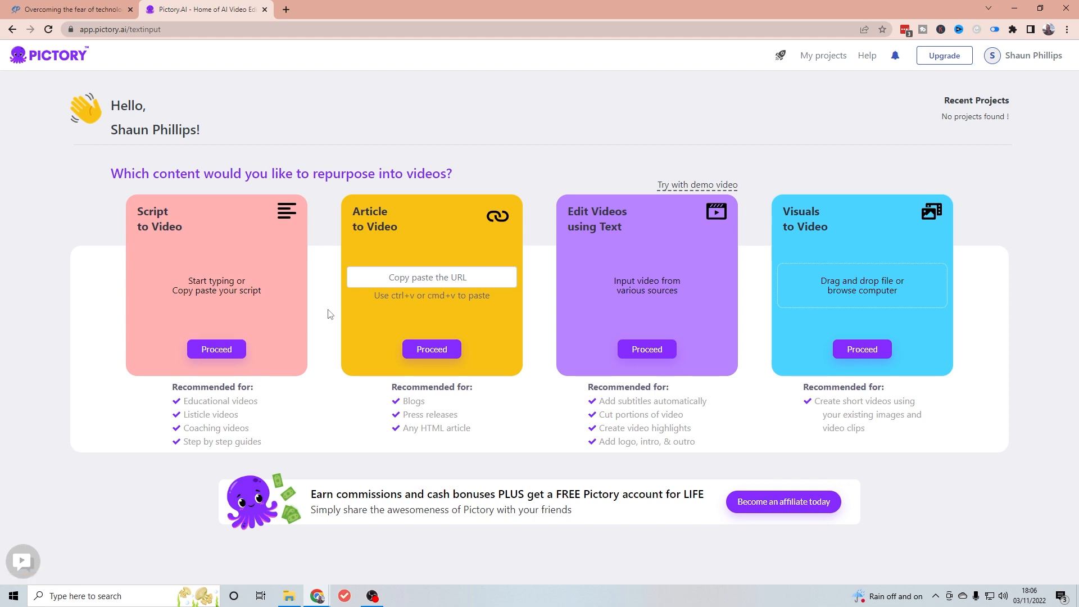
click(427, 277)
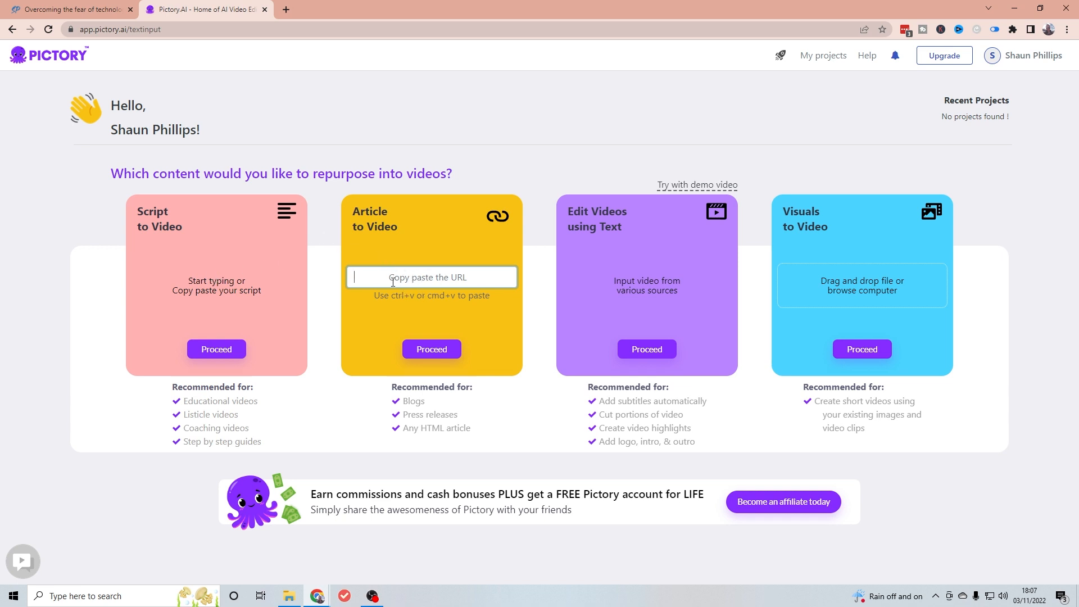
Copy the blog article from "What are the steps to overcoming the fear of technology?" through its closing paragraph, and return to the Pictory dashboard.
click(71, 9)
scroll(313, 232, down, 3)
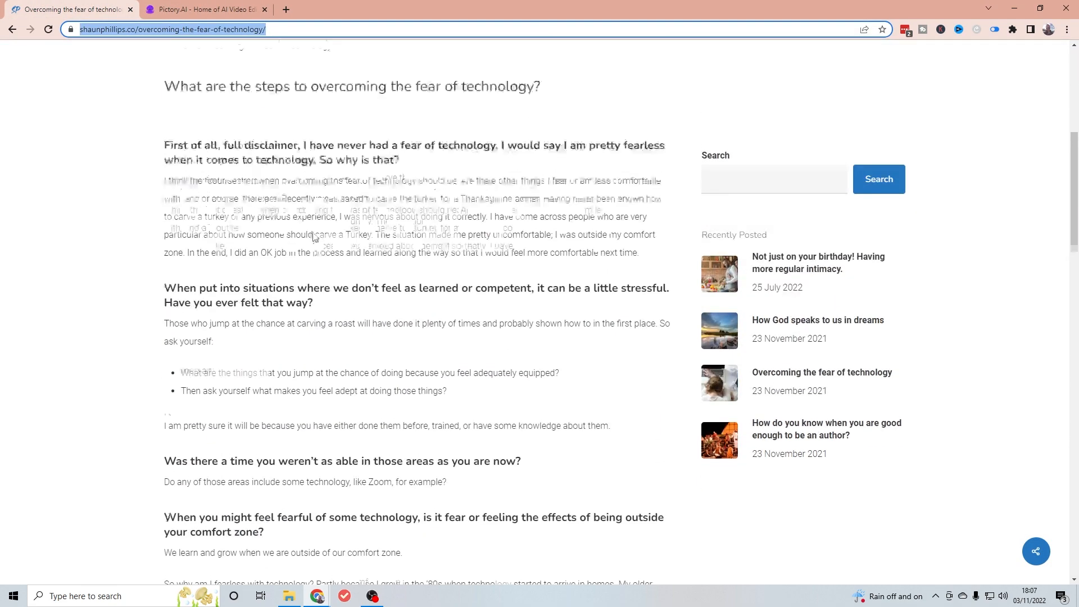
scroll(315, 227, up, 6)
scroll(315, 225, down, 6)
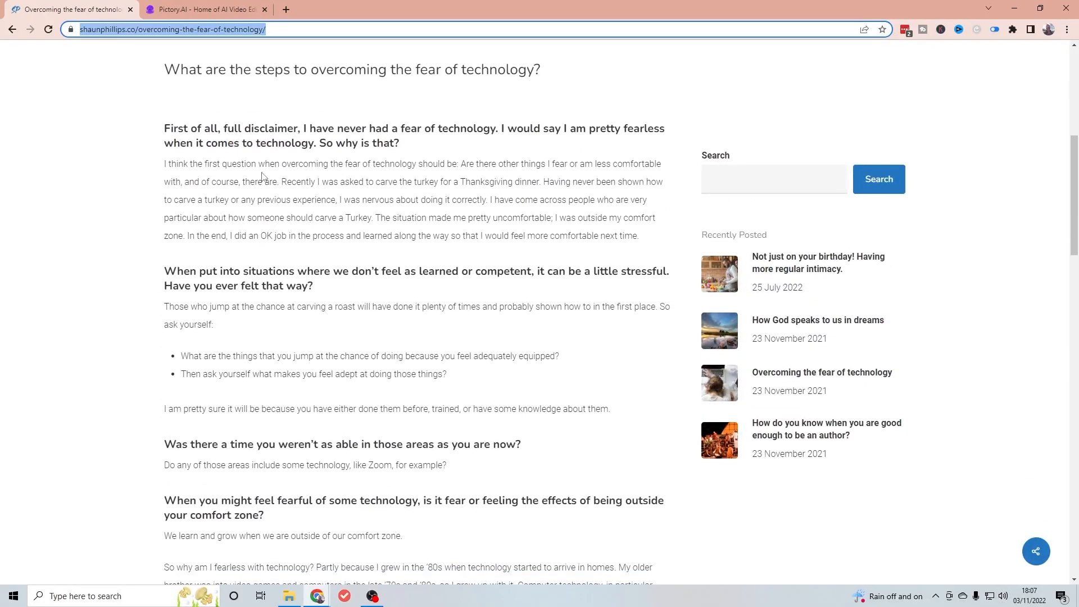
triple_click(166, 66)
drag(366, 131, 385, 378)
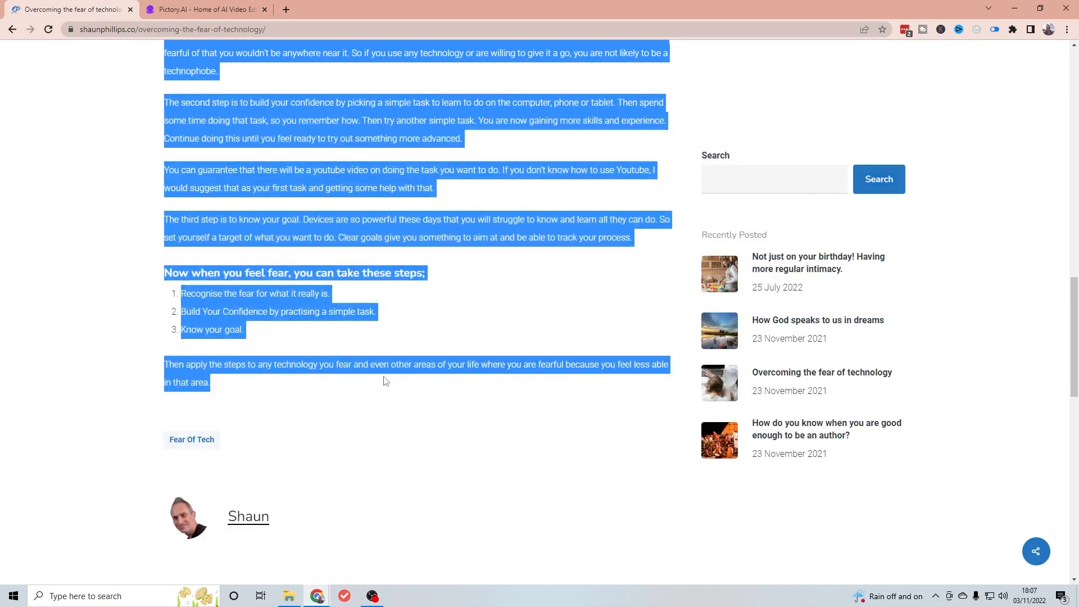
right_click(365, 228)
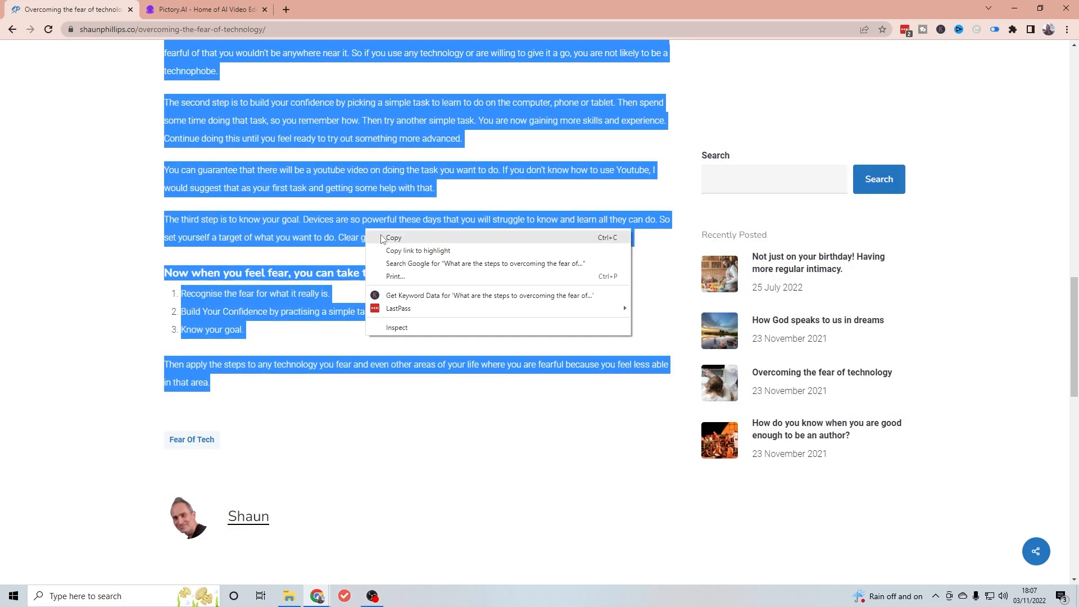
click(388, 237)
click(167, 9)
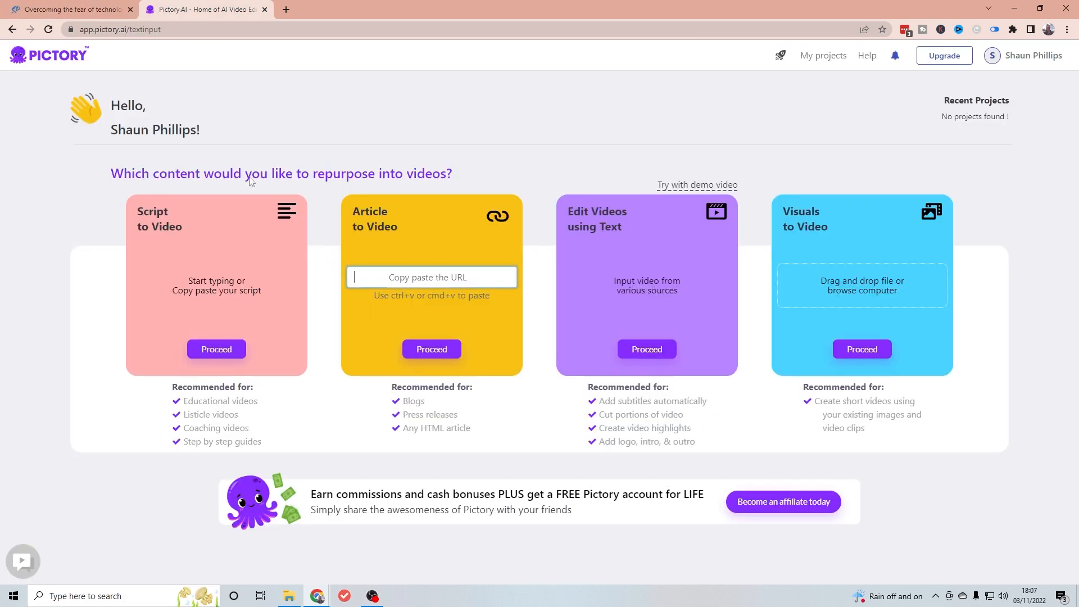
Start a Script to Video project and paste the copied article into the script body.
click(219, 352)
click(295, 189)
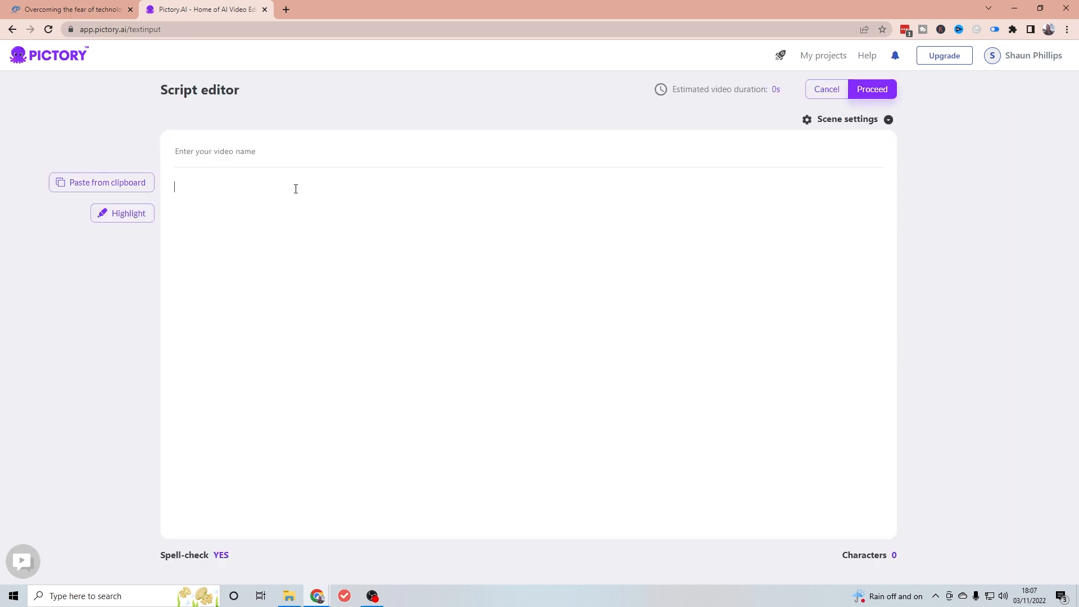
key(ctrl+v)
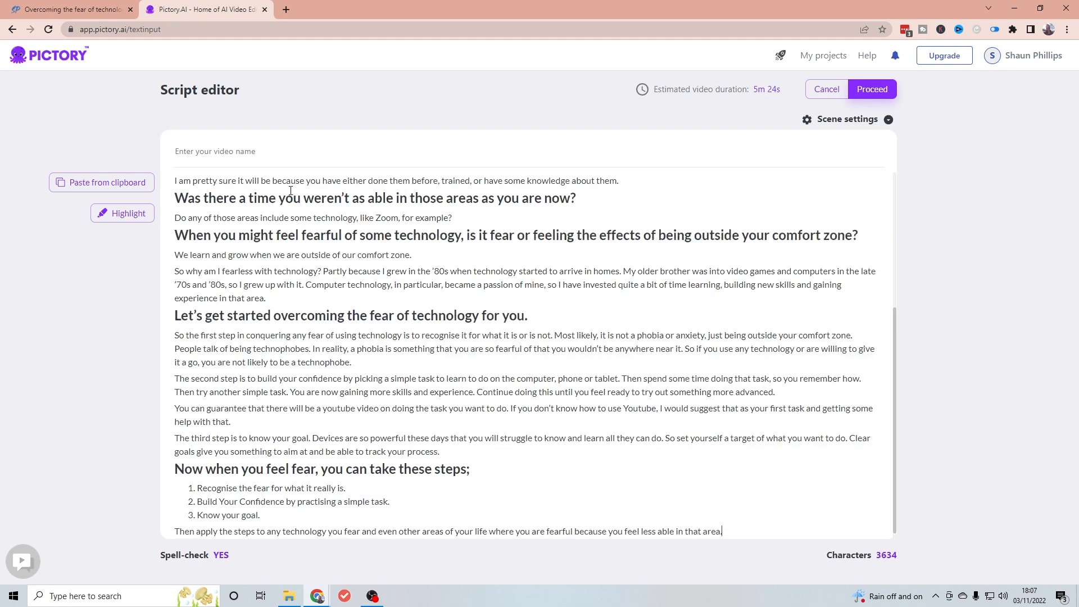
Remove the highlight from the first three headings, from "First of all, full disclaimer" through "Was there a time you weren't as able".
scroll(292, 193, up, 5)
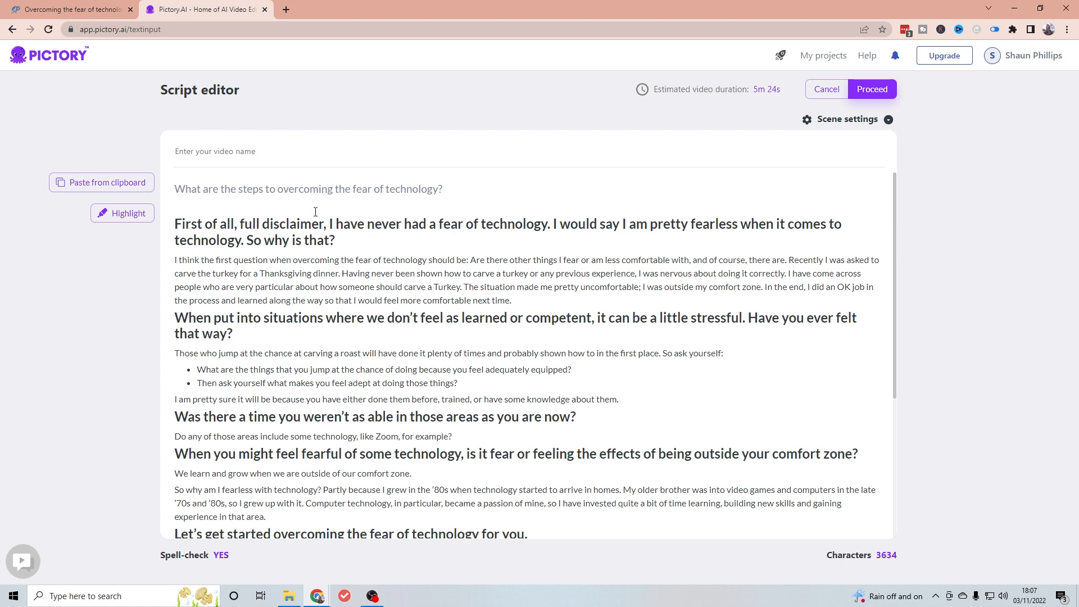
triple_click(357, 241)
click(122, 213)
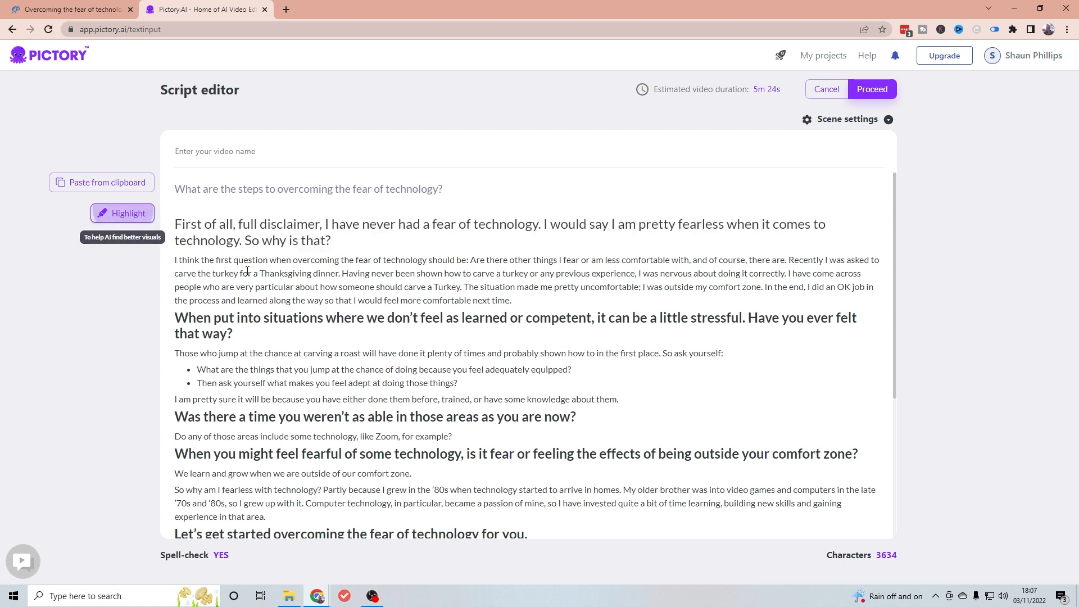
triple_click(224, 337)
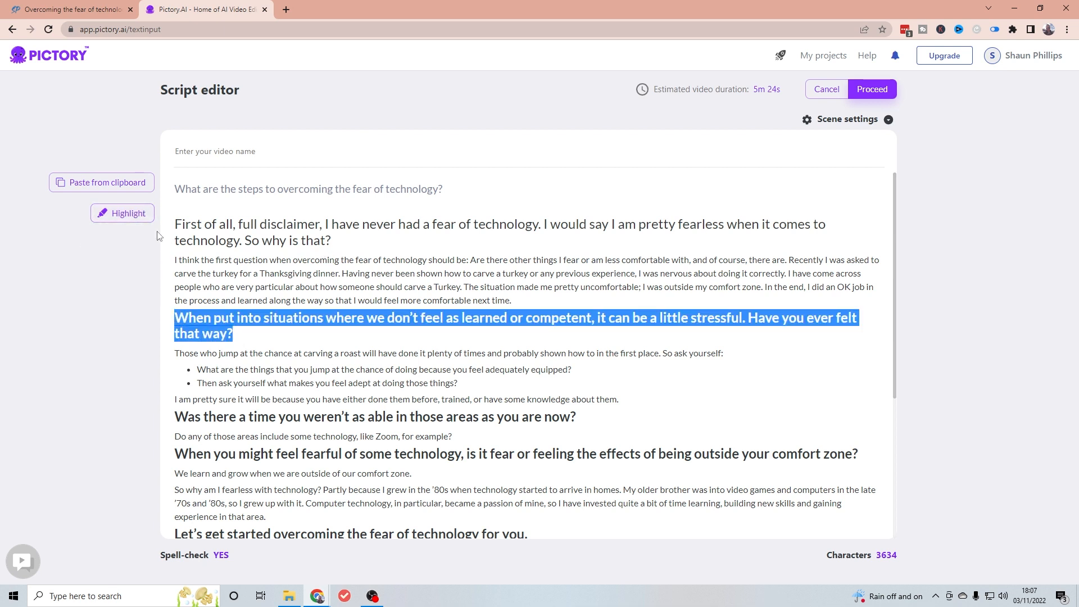
click(141, 214)
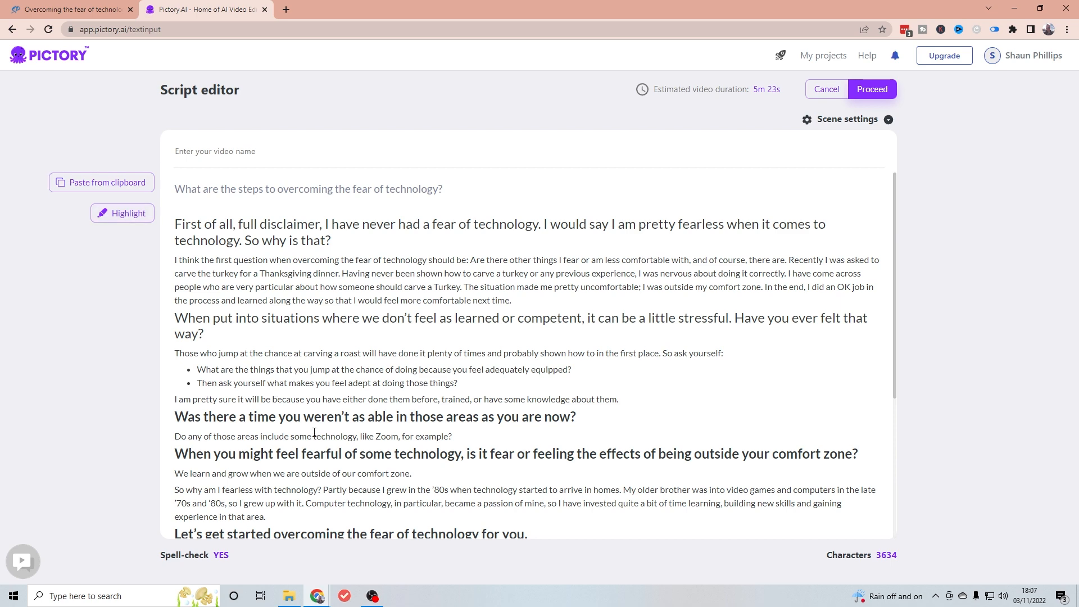
triple_click(539, 417)
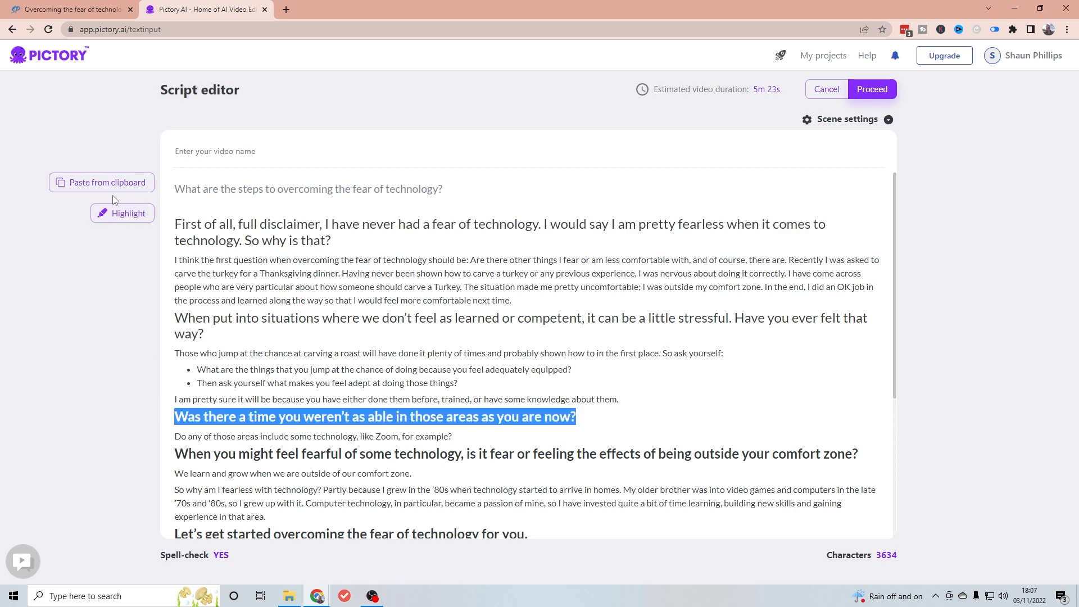
click(141, 216)
Remove the highlight from the headings "When you might feel fearful", "Let's get started overcoming the fear" and "Now when you feel fear".
scroll(560, 322, down, 3)
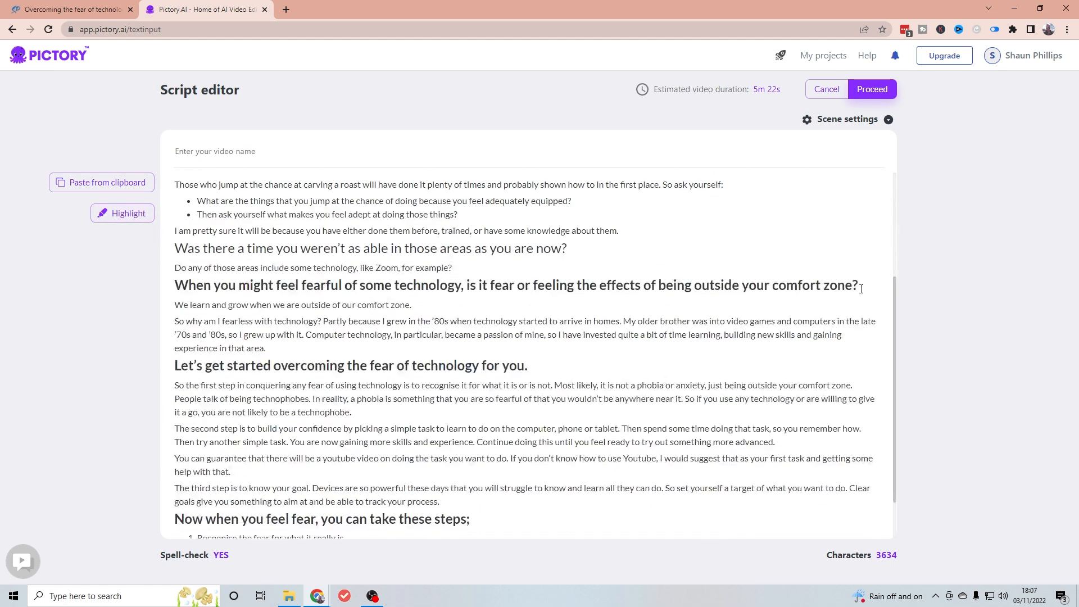
triple_click(861, 288)
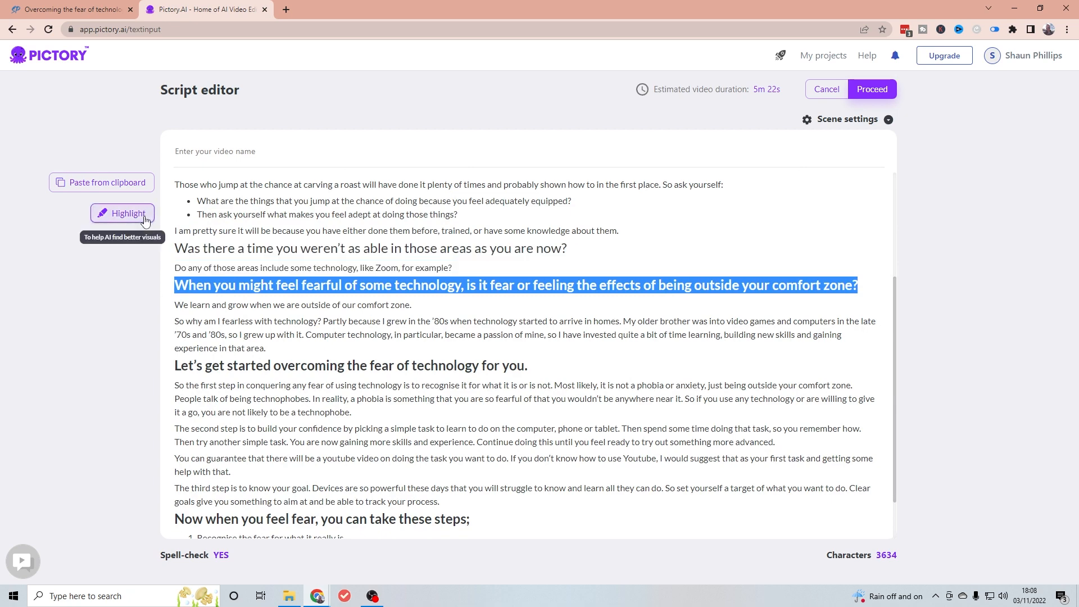
click(121, 214)
drag(548, 368, 169, 366)
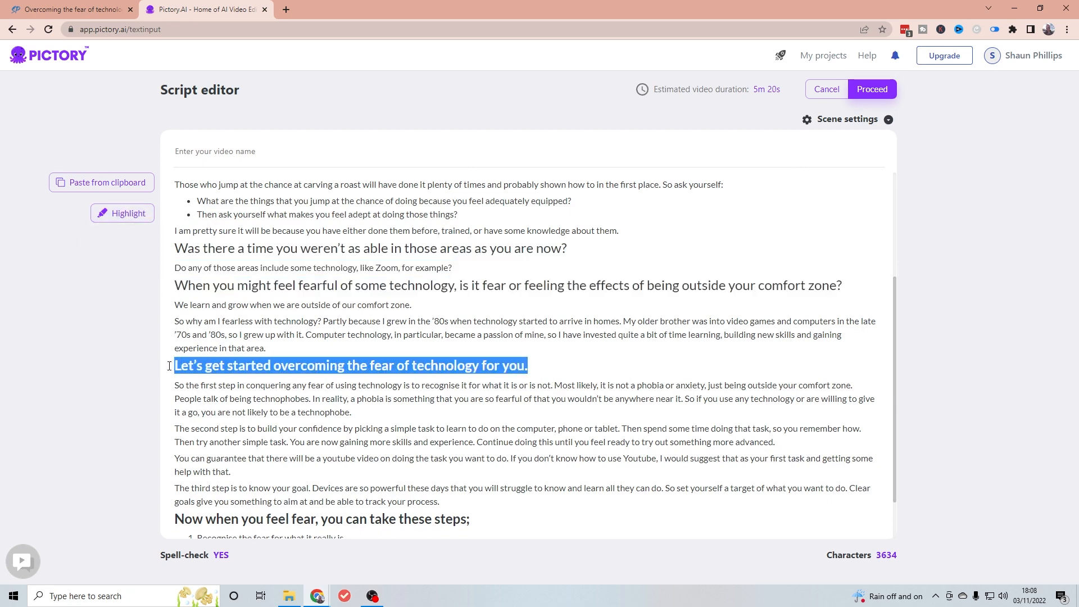
click(121, 213)
scroll(481, 453, down, 1)
drag(472, 461, 173, 462)
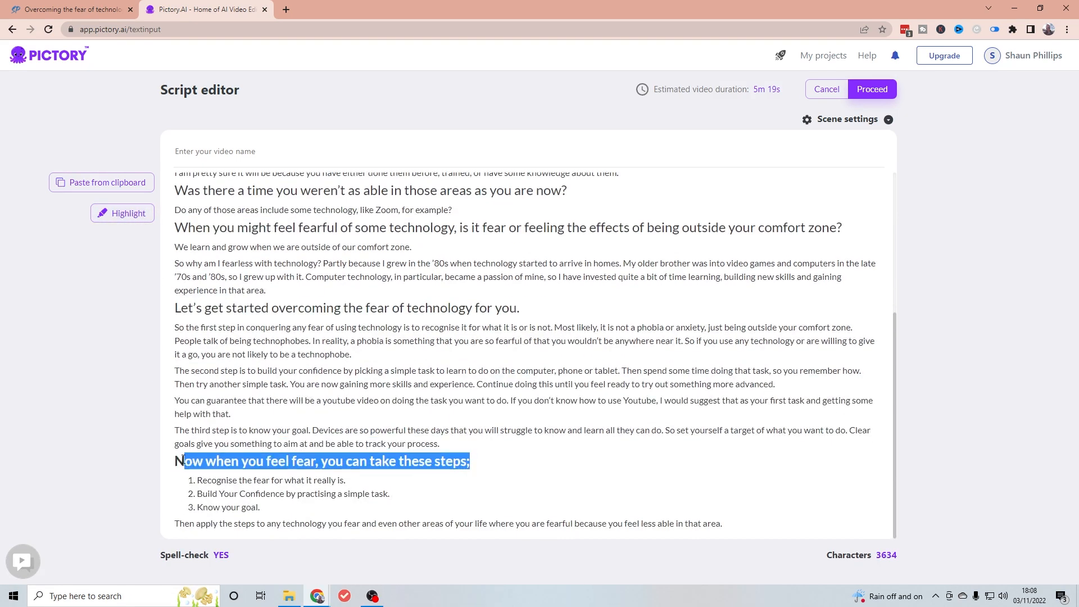
click(125, 214)
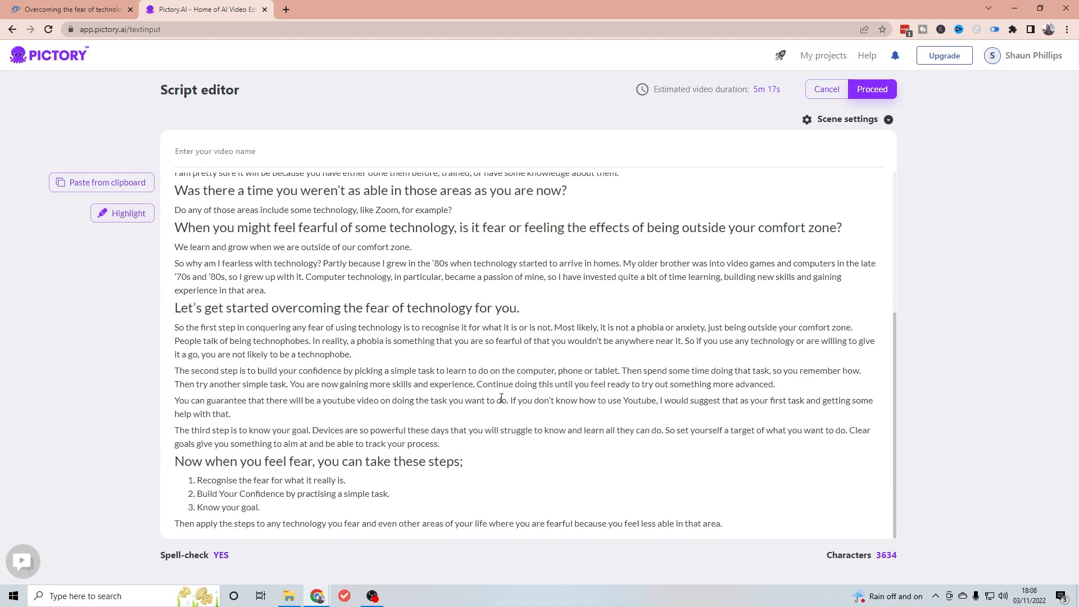
Highlight the keywords "technology" and "fearless" in the first heading and "Thanksgiving dinner" in the paragraph below it.
scroll(494, 391, up, 4)
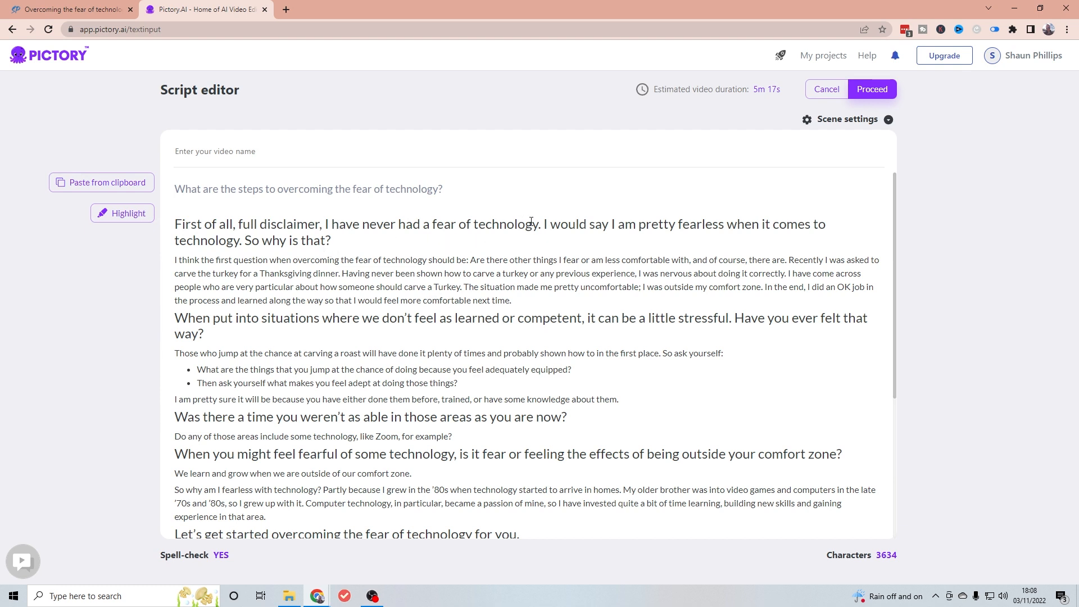
drag(540, 224, 477, 231)
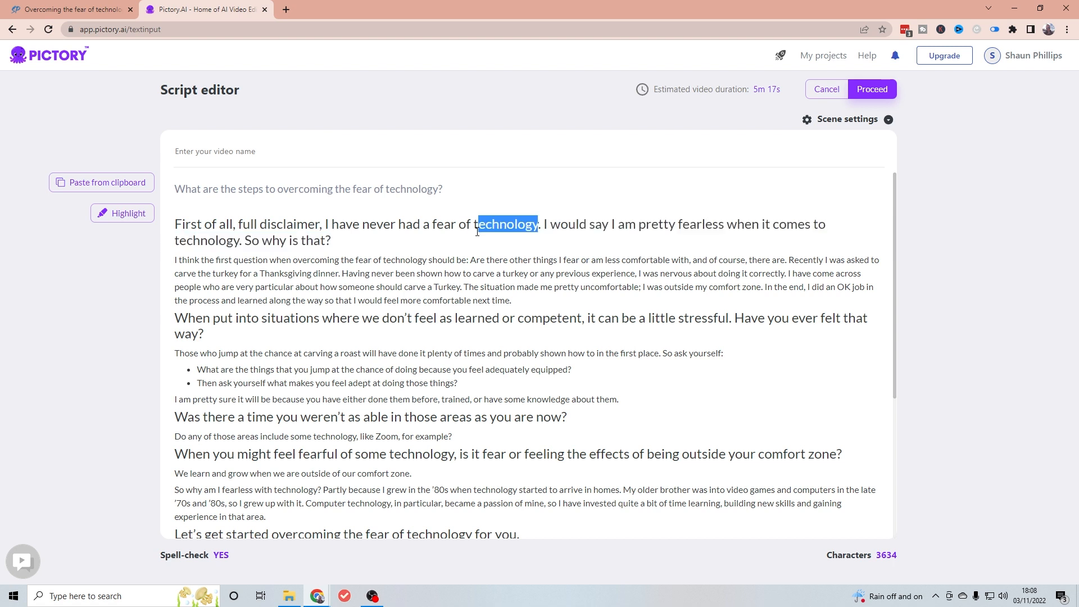
click(121, 213)
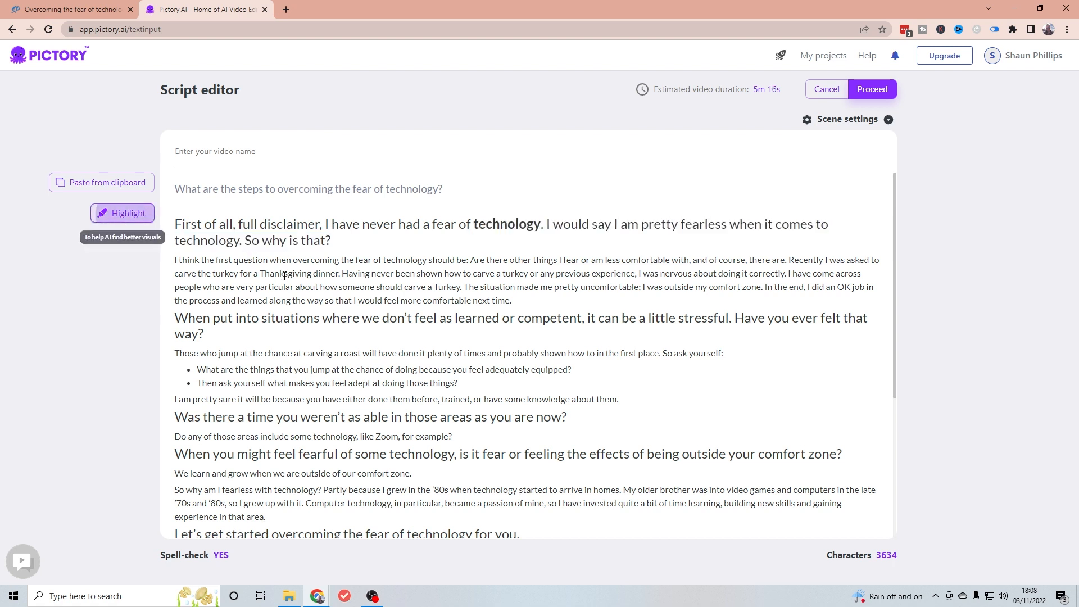
drag(724, 224, 682, 223)
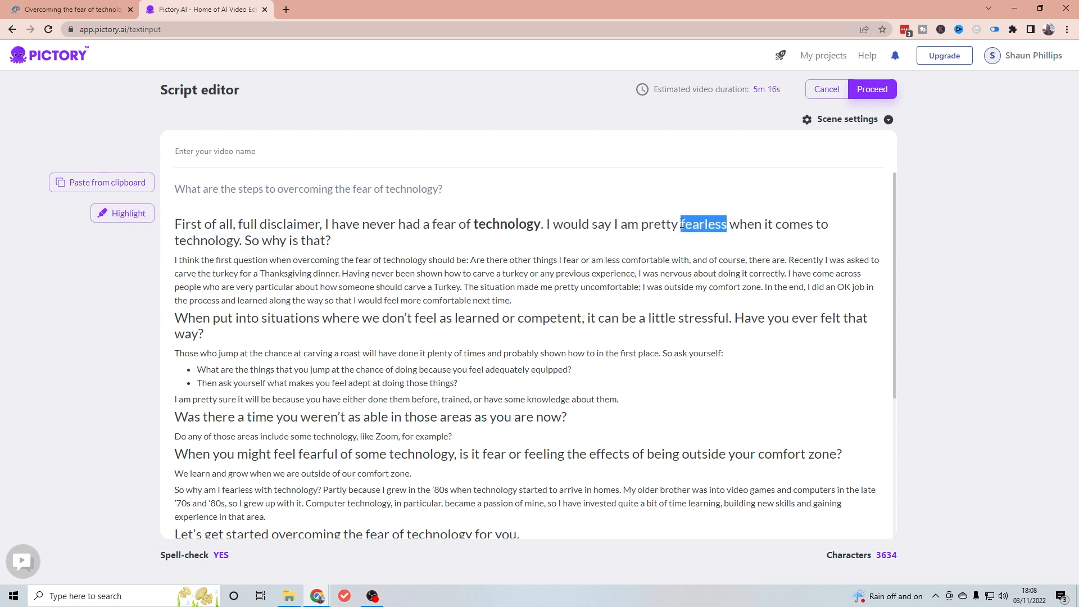
click(121, 213)
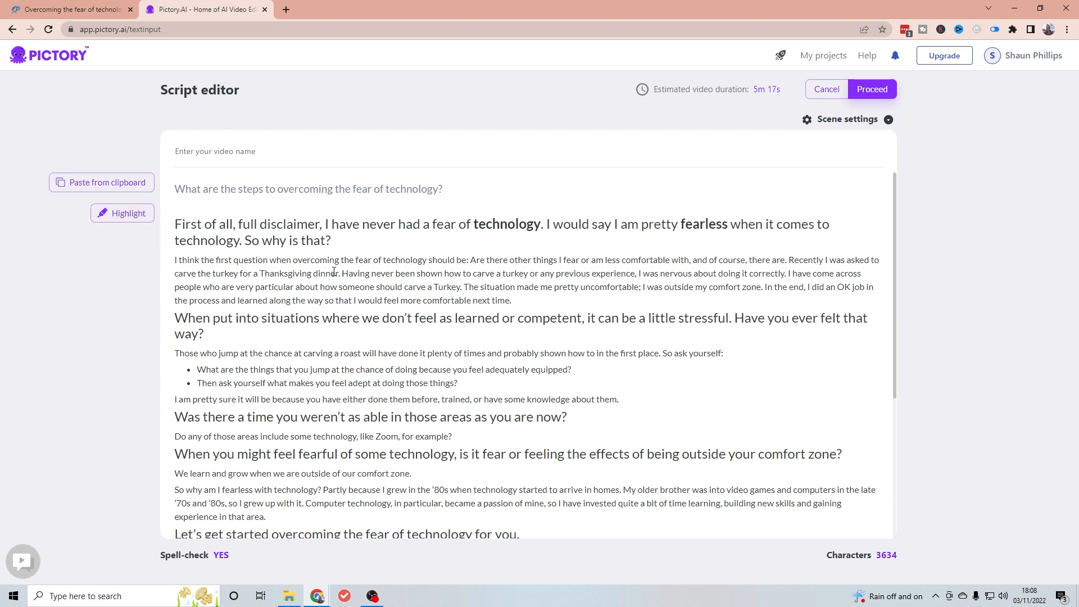
drag(338, 273, 260, 272)
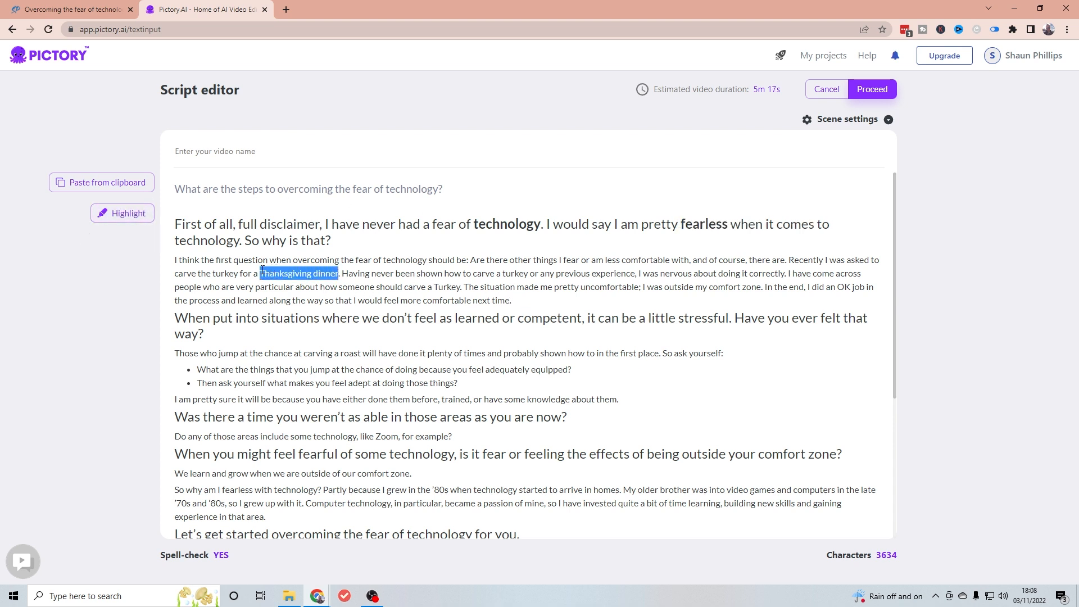
click(121, 213)
Highlight "competent" in the "When put into situations" heading and "outside of our comfort zone" in the sentence about learning and growing.
scroll(501, 300, down, 2)
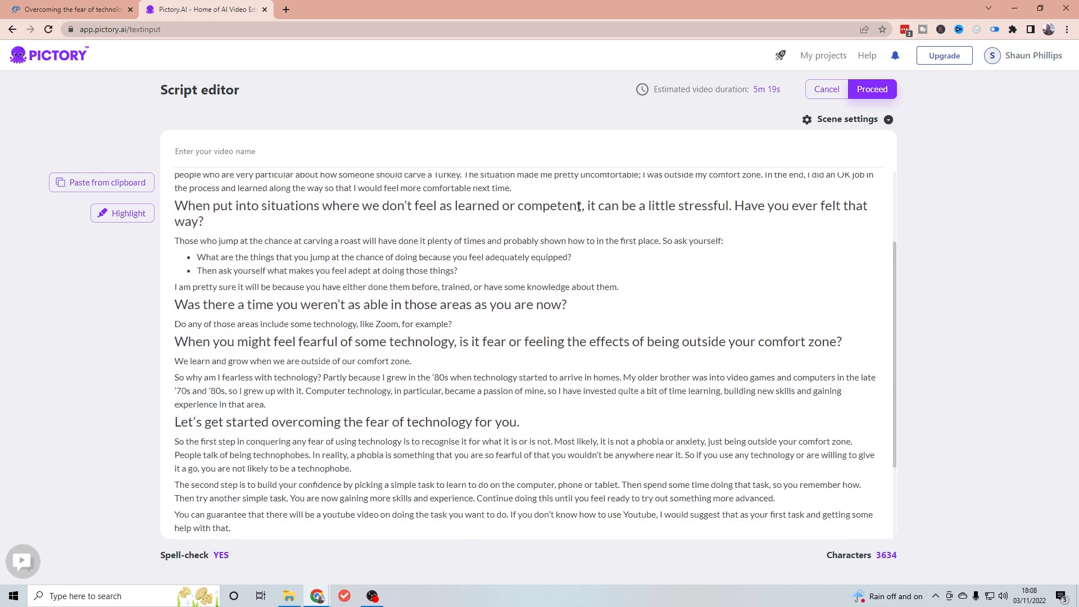
drag(583, 206, 518, 205)
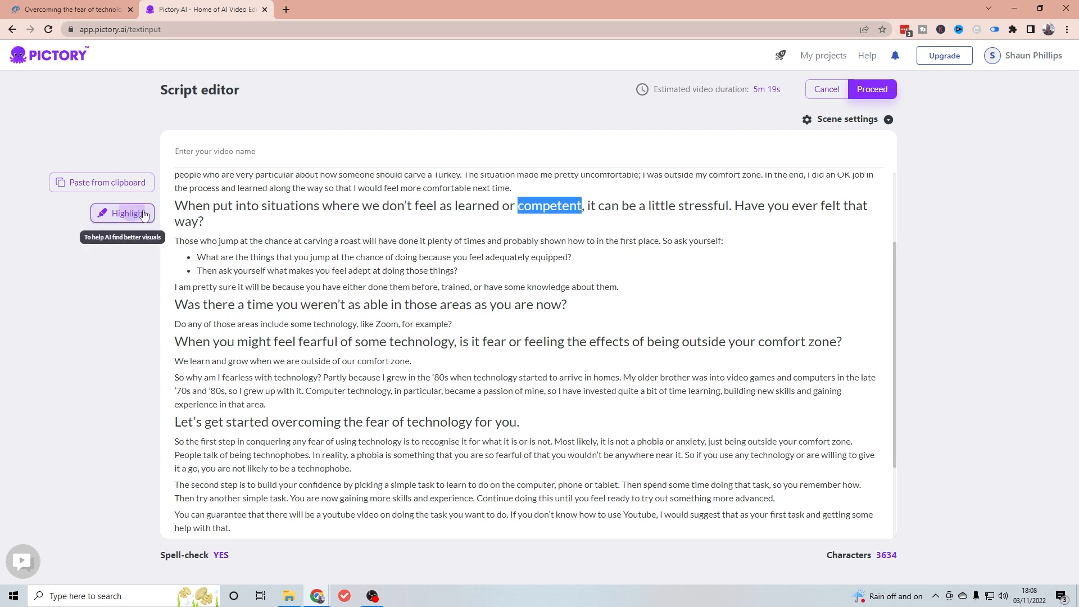
click(122, 213)
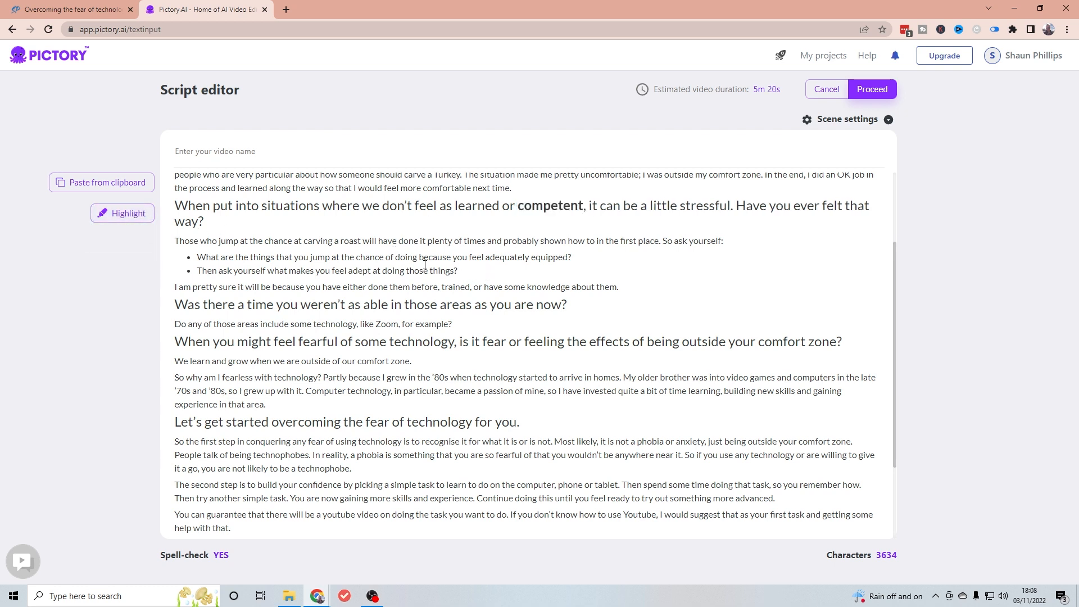
scroll(424, 264, down, 1)
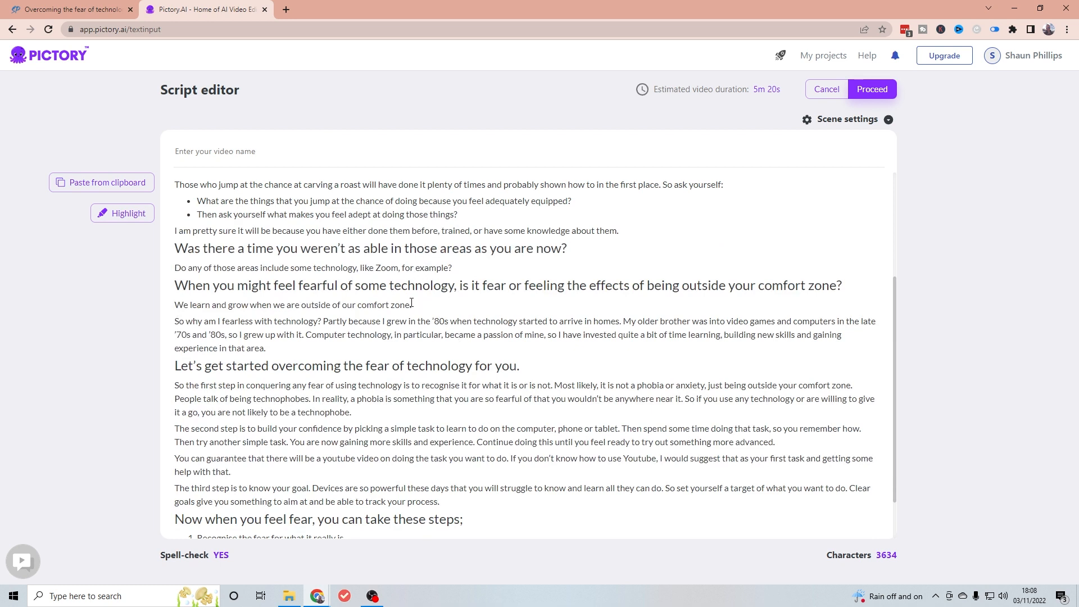
drag(409, 304, 301, 304)
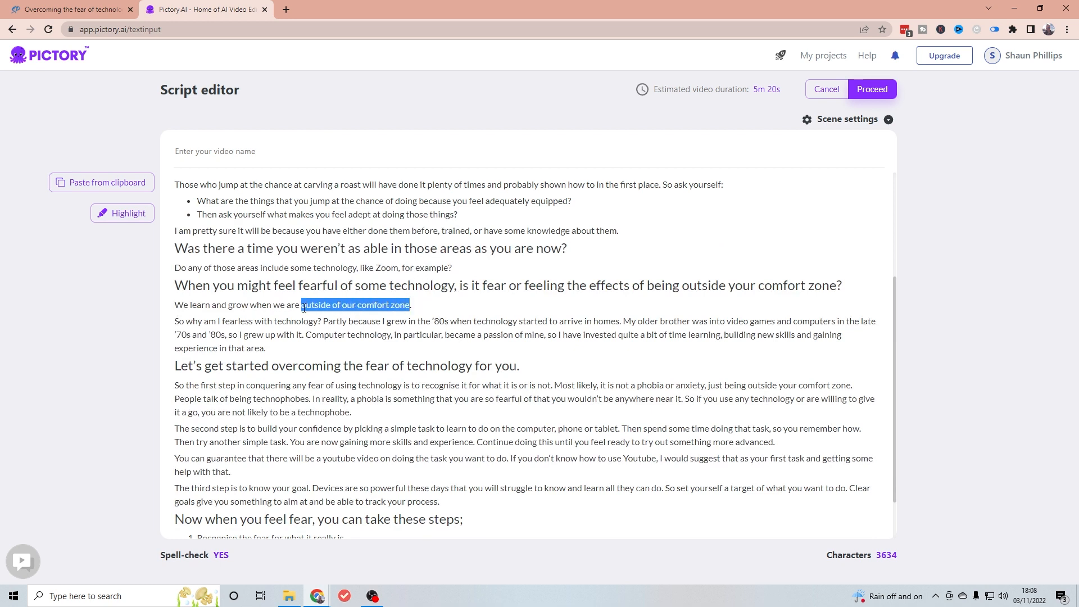
click(120, 213)
Highlight "conquering any fear" in the first-step paragraph and "build your confidence" in the second-step paragraph.
scroll(574, 362, down, 1)
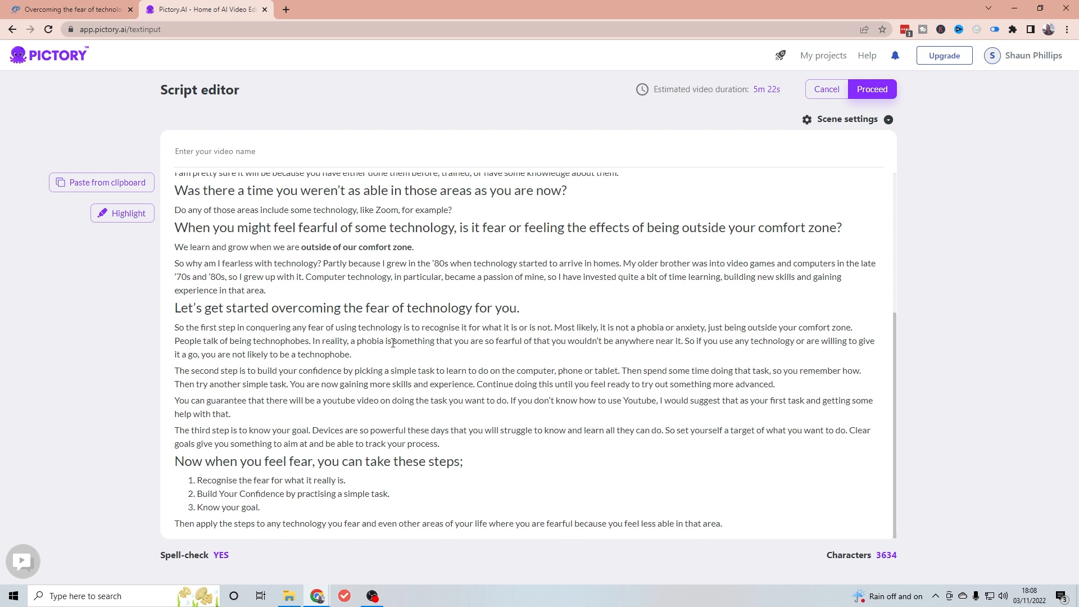
drag(324, 328, 248, 326)
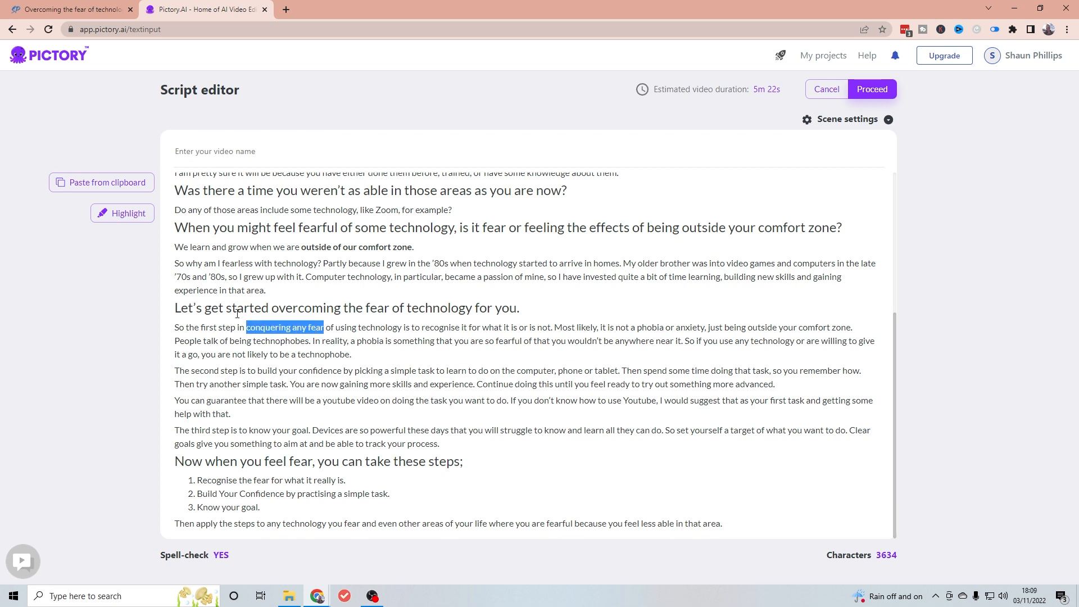
click(104, 214)
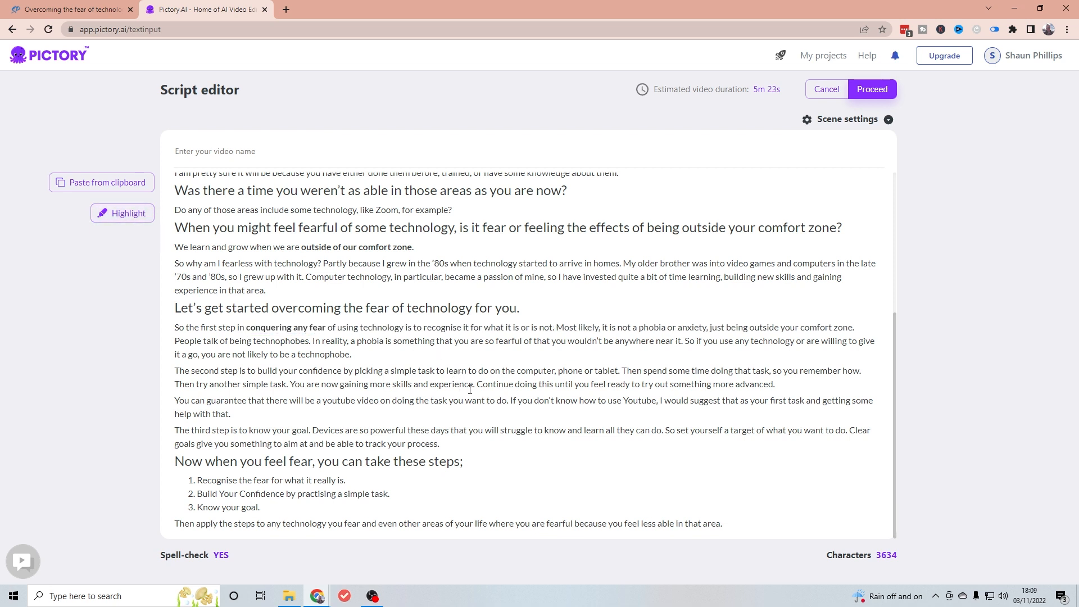
scroll(503, 396, up, 1)
scroll(502, 398, down, 1)
drag(341, 370, 257, 370)
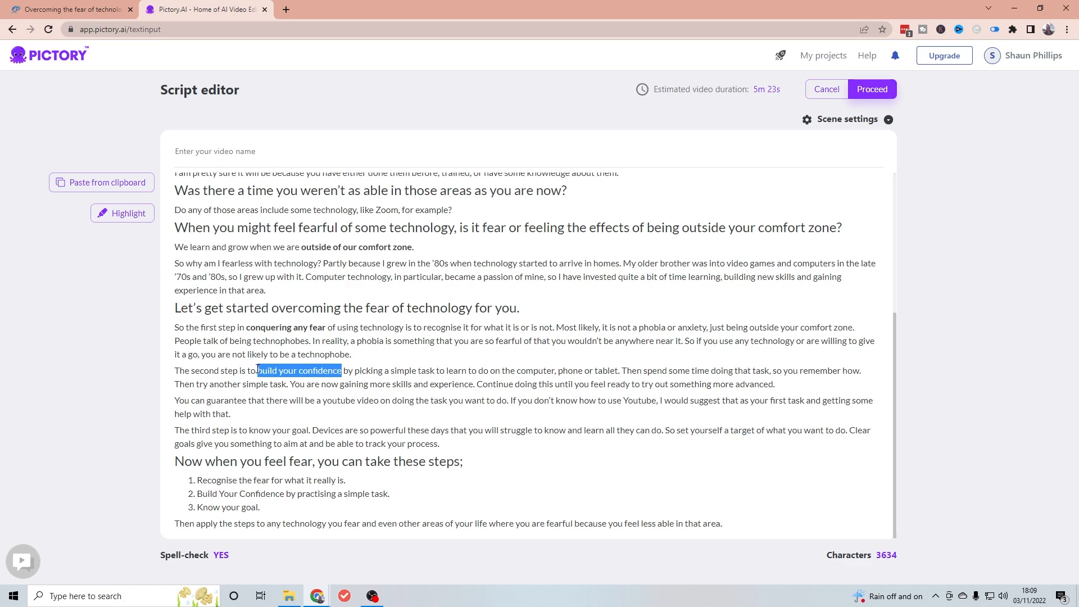
click(124, 213)
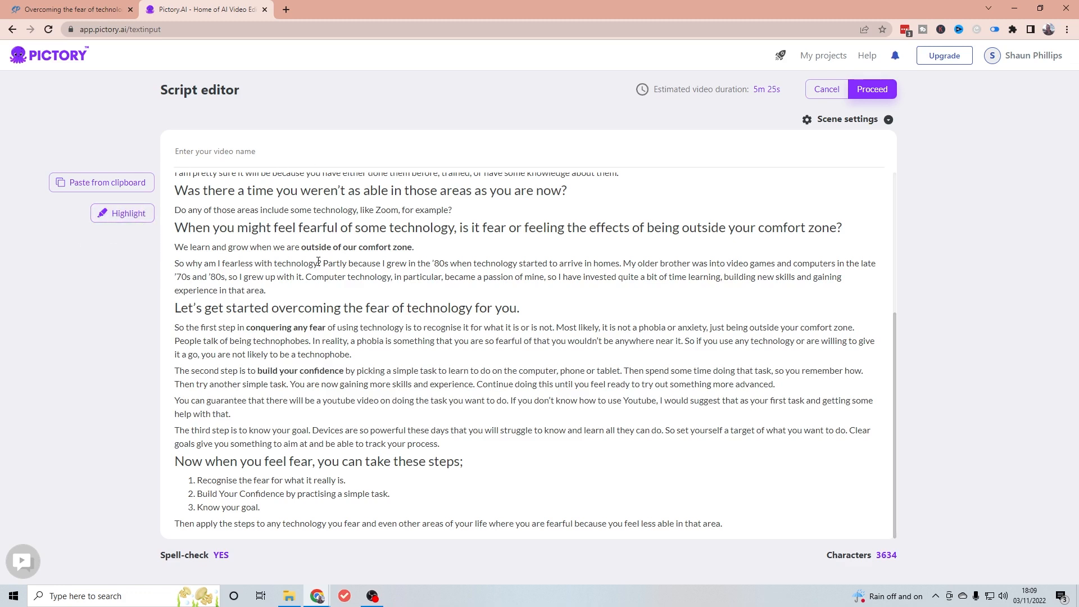
Highlight "80s" and "video games" in the paragraph that starts "So why am I fearless with technology?".
drag(449, 263, 433, 263)
click(124, 213)
drag(776, 263, 726, 263)
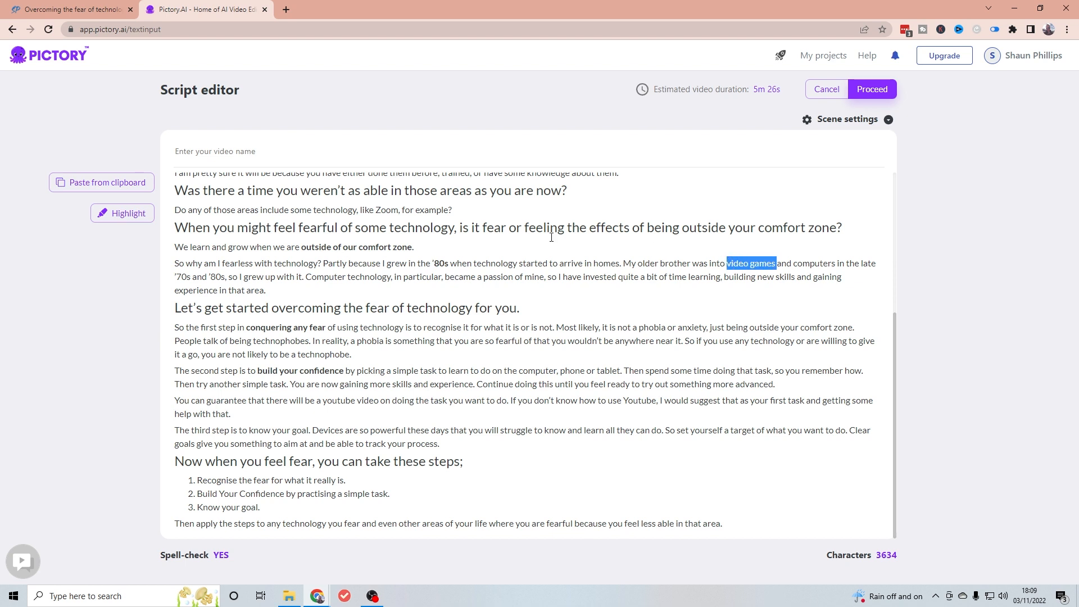
click(142, 211)
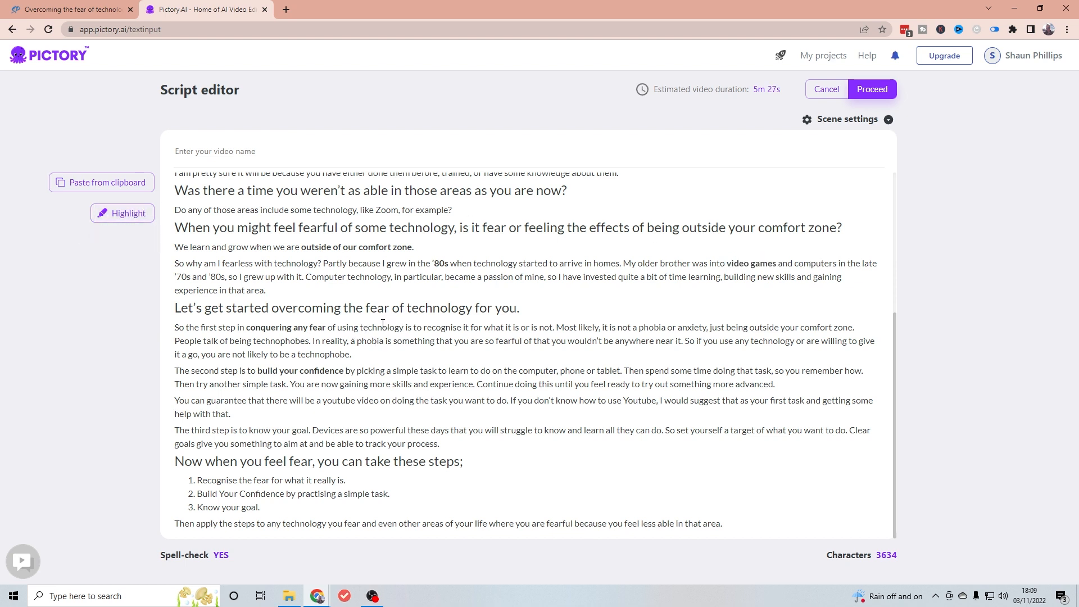
Copy the script's opening line "What are the steps to overcoming the fear of technology?" into the video name and open the scene settings.
scroll(401, 329, up, 5)
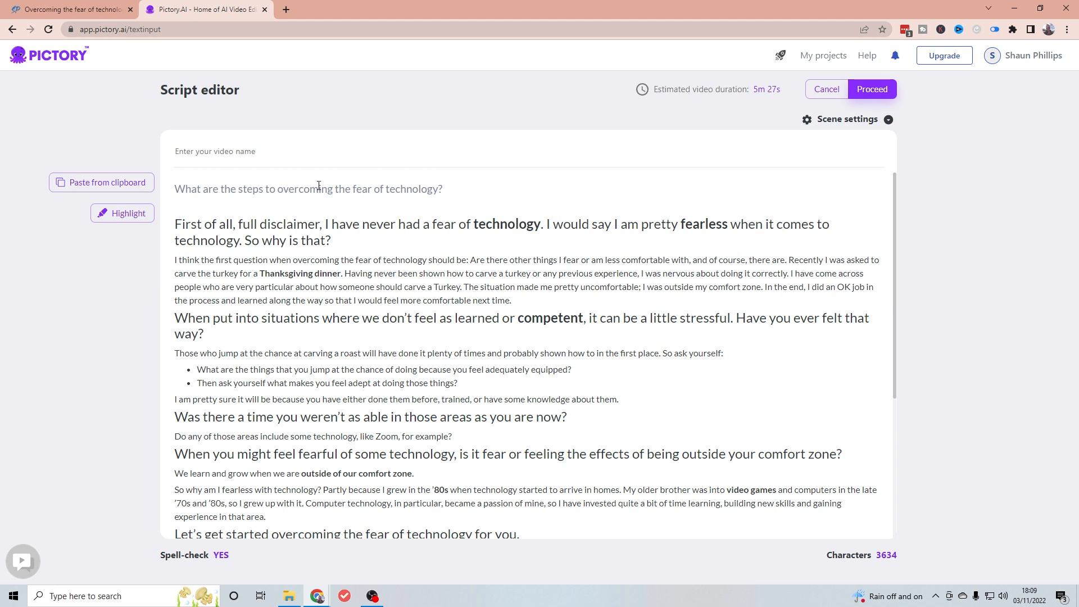
drag(474, 205, 79, 187)
key(ctrl+c)
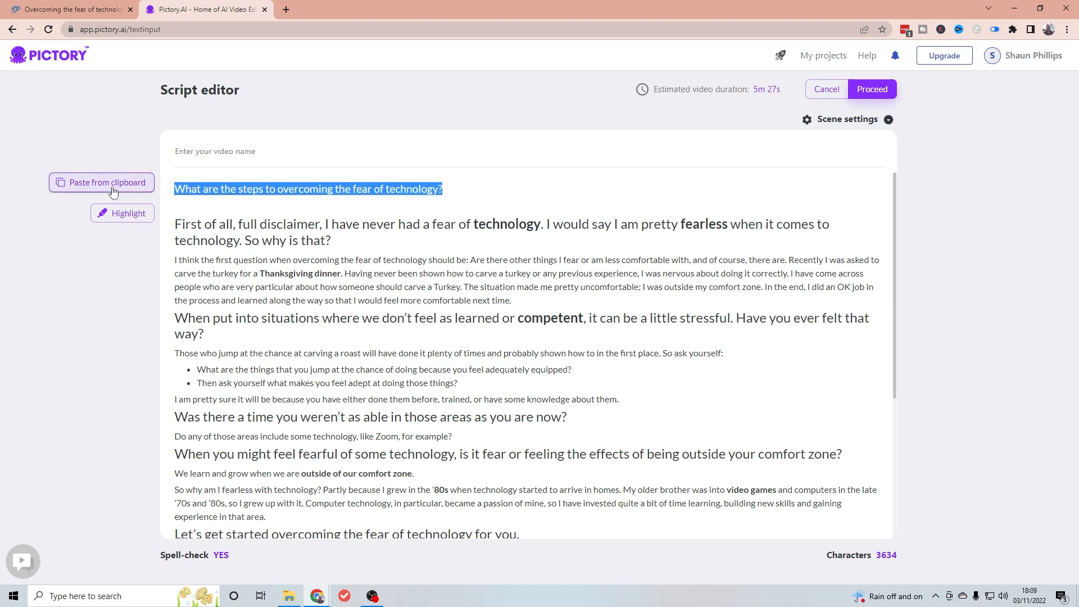
click(312, 147)
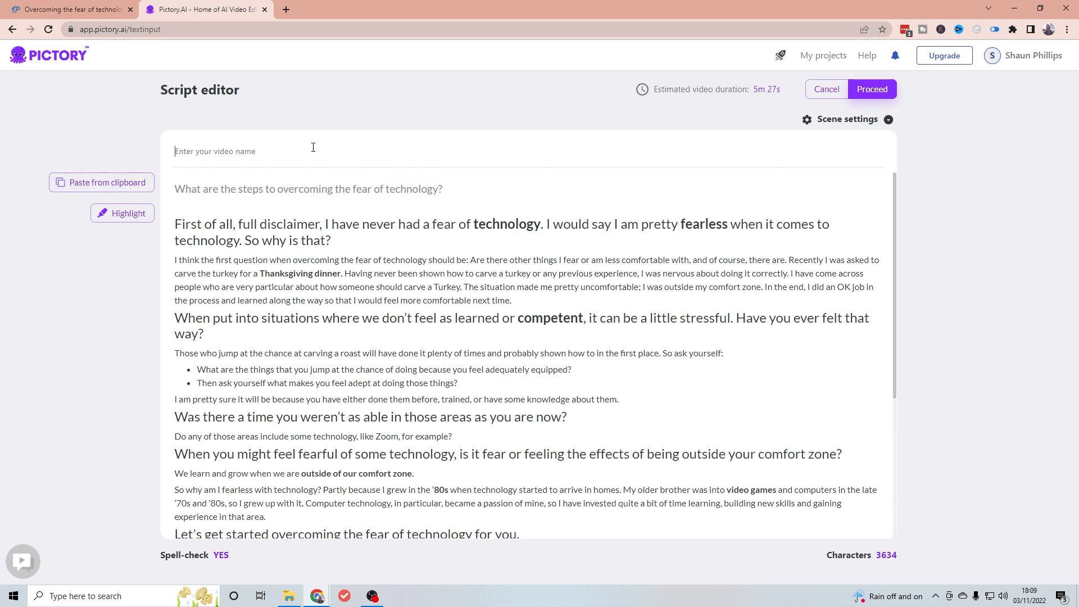
key(ctrl+v)
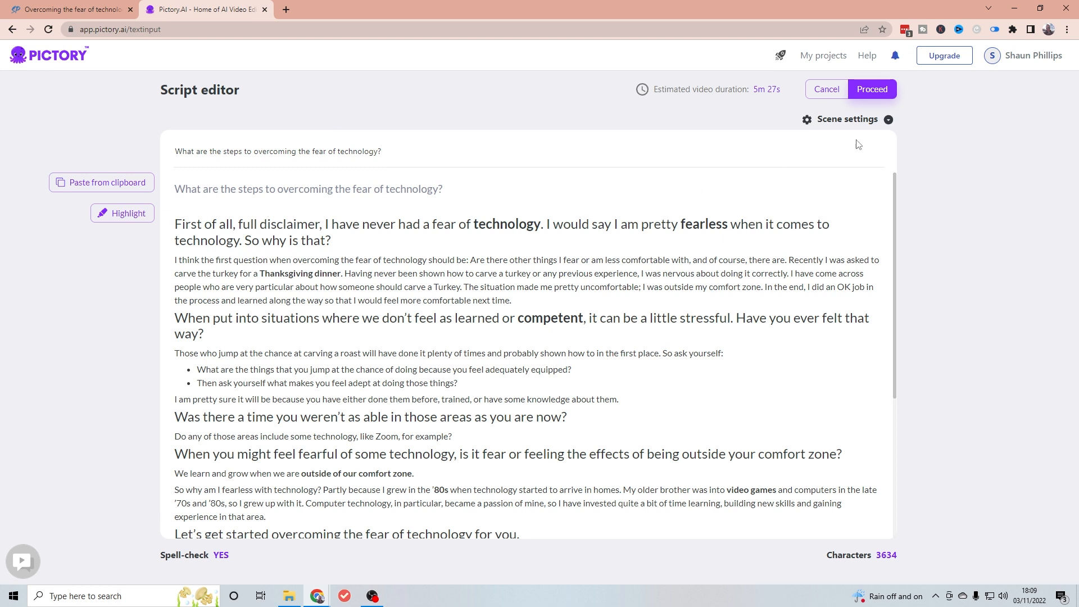
click(868, 119)
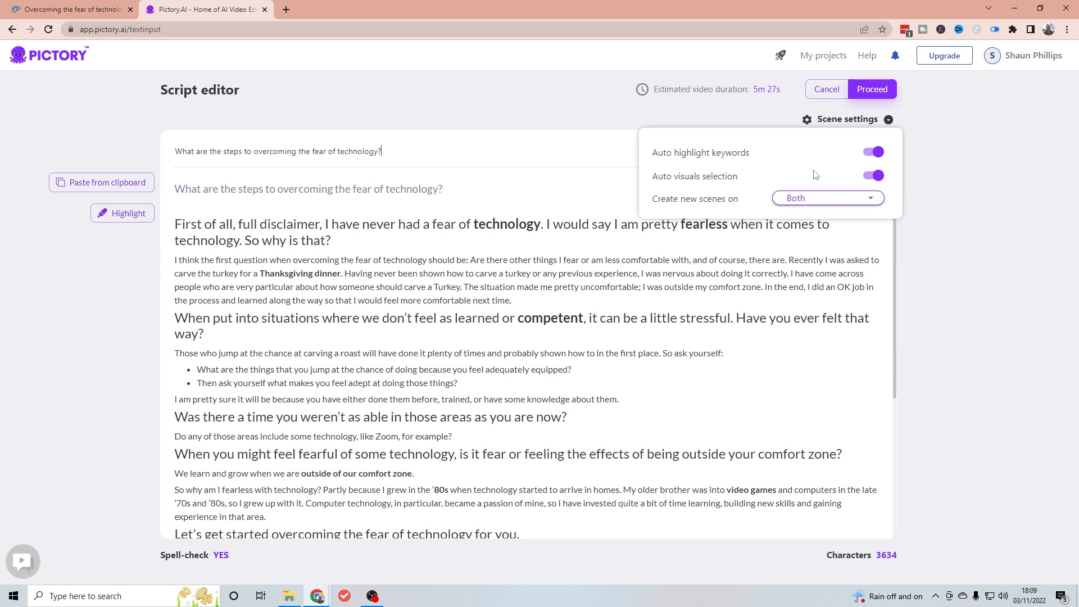
Check the available options for where new scenes are created, leaving the setting on Both.
click(818, 201)
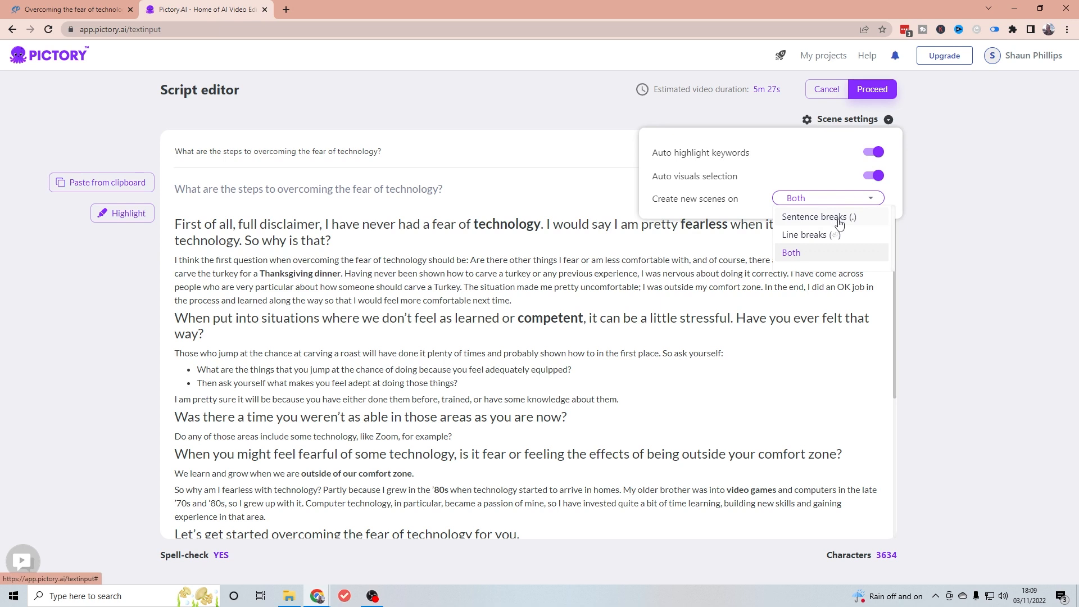
click(836, 201)
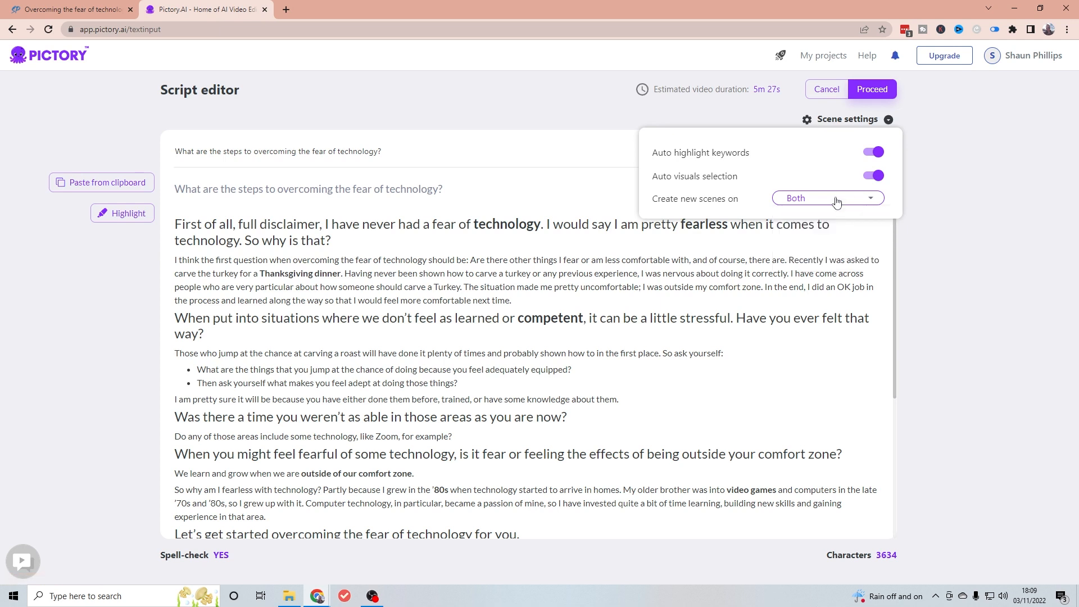
click(836, 200)
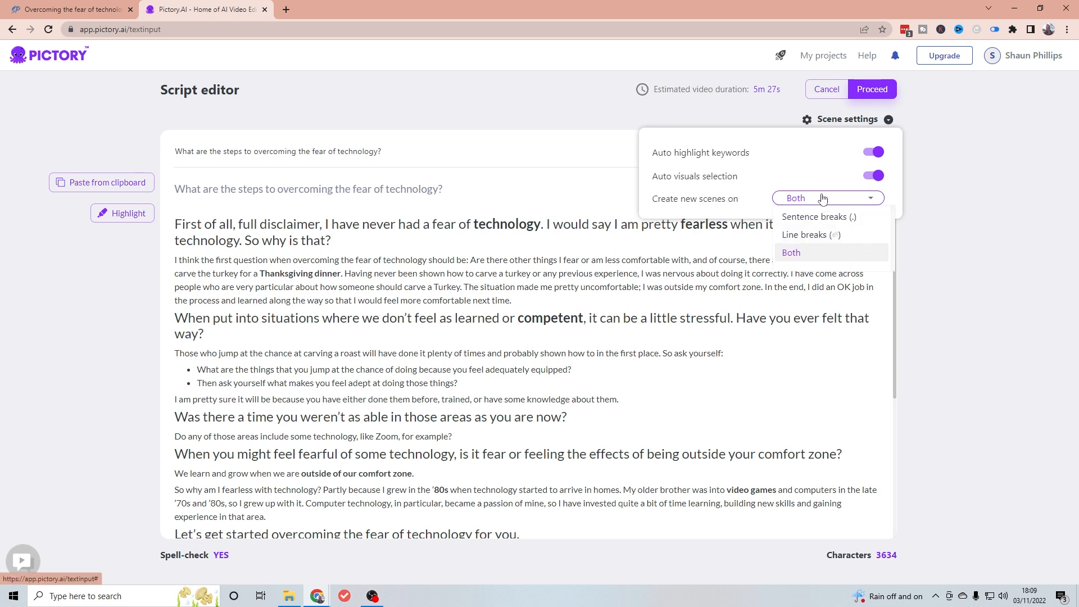
click(805, 175)
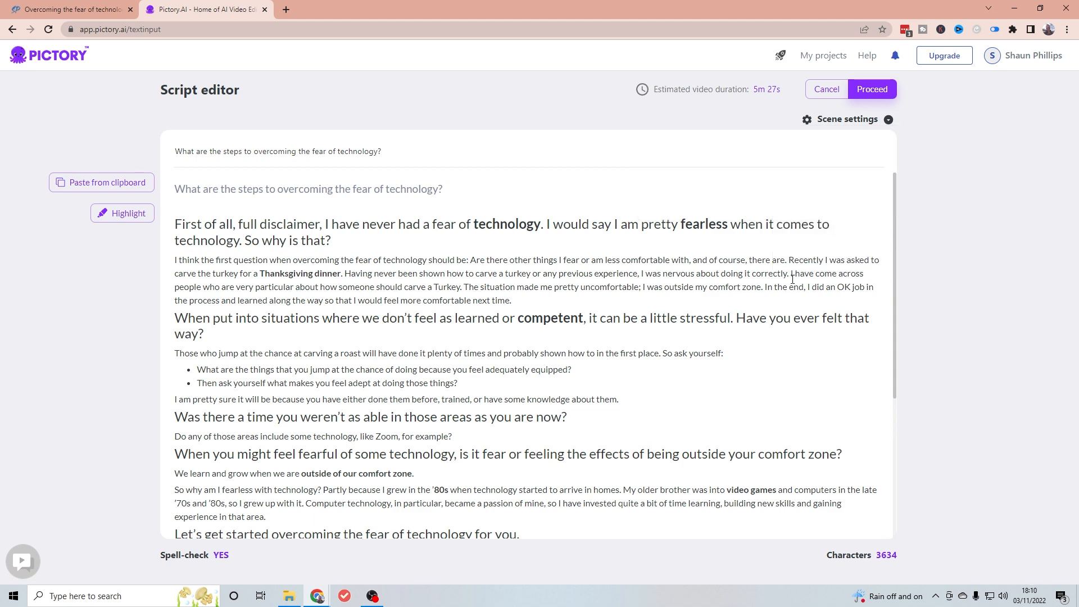
Proceed with the script and create the storyboard using the Notice template in 9:16 aspect ratio, dismissing the promotional offer.
scroll(792, 279, down, 3)
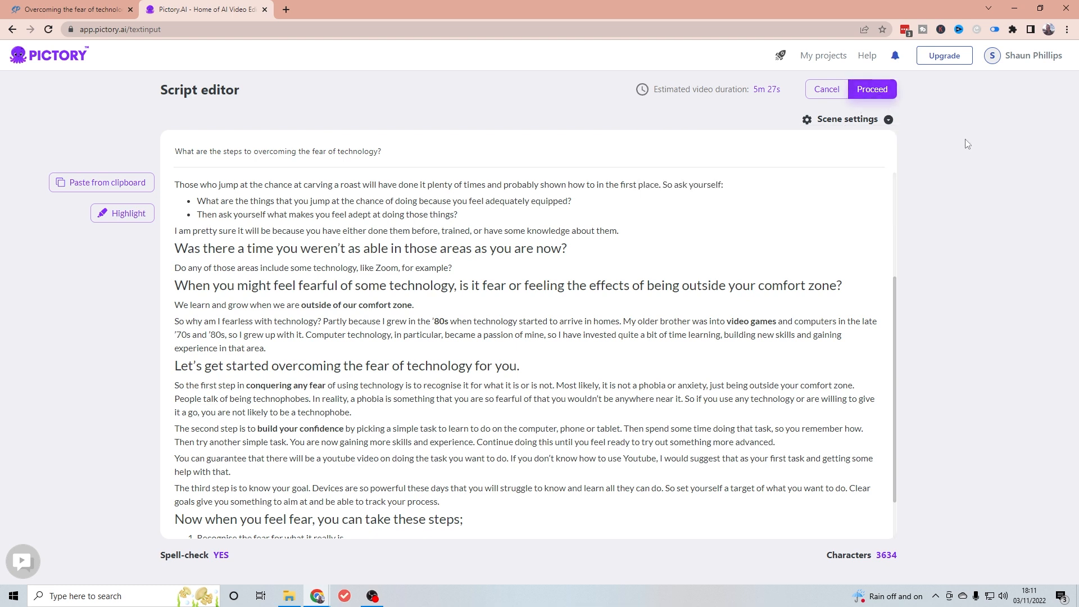
click(874, 92)
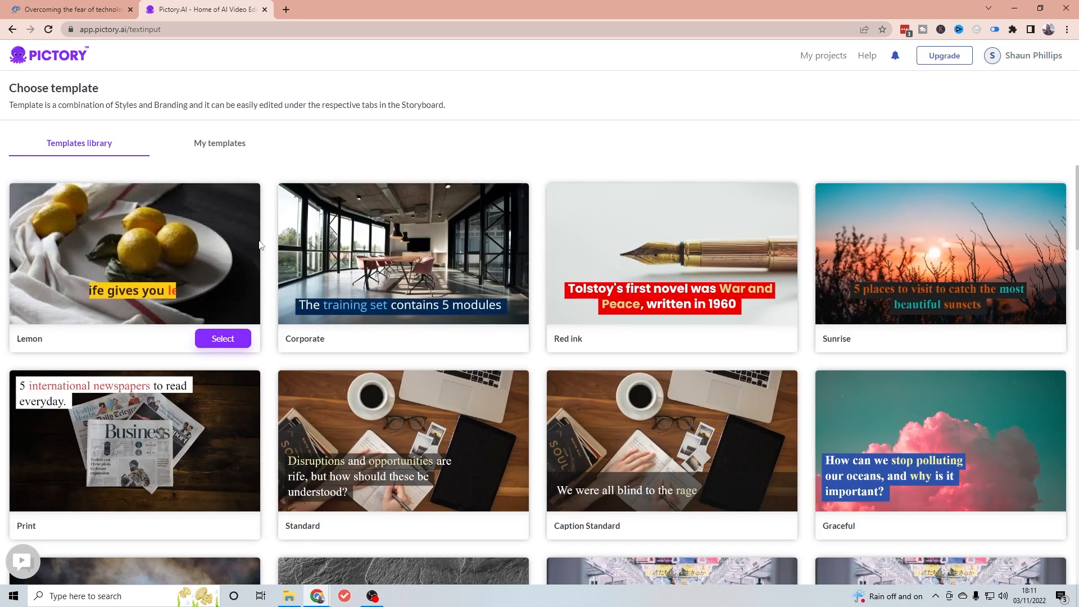
scroll(275, 243, down, 2)
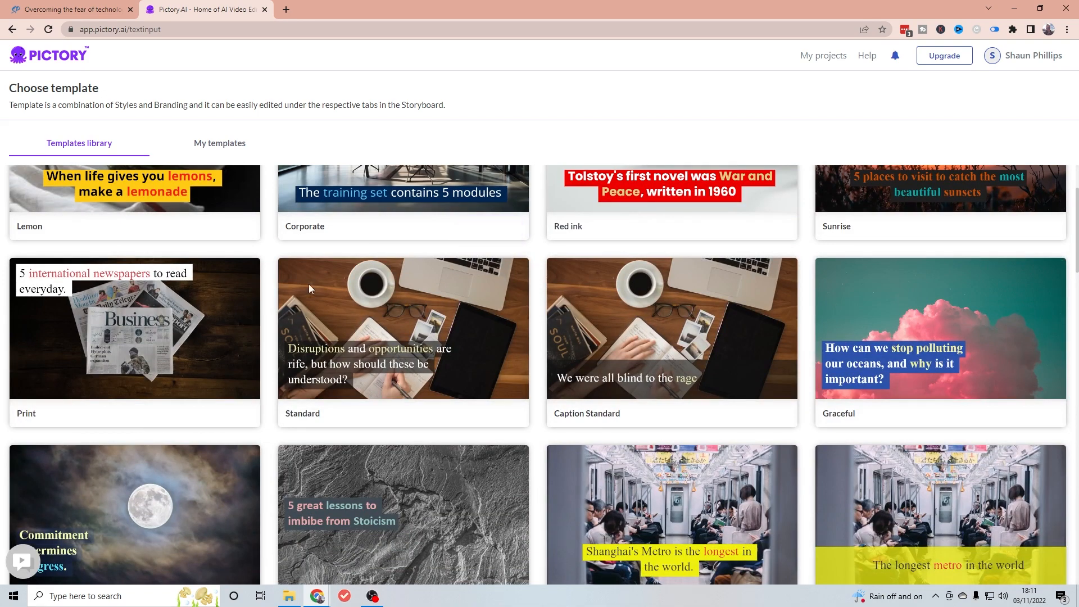
scroll(450, 382, down, 2)
scroll(462, 386, down, 1)
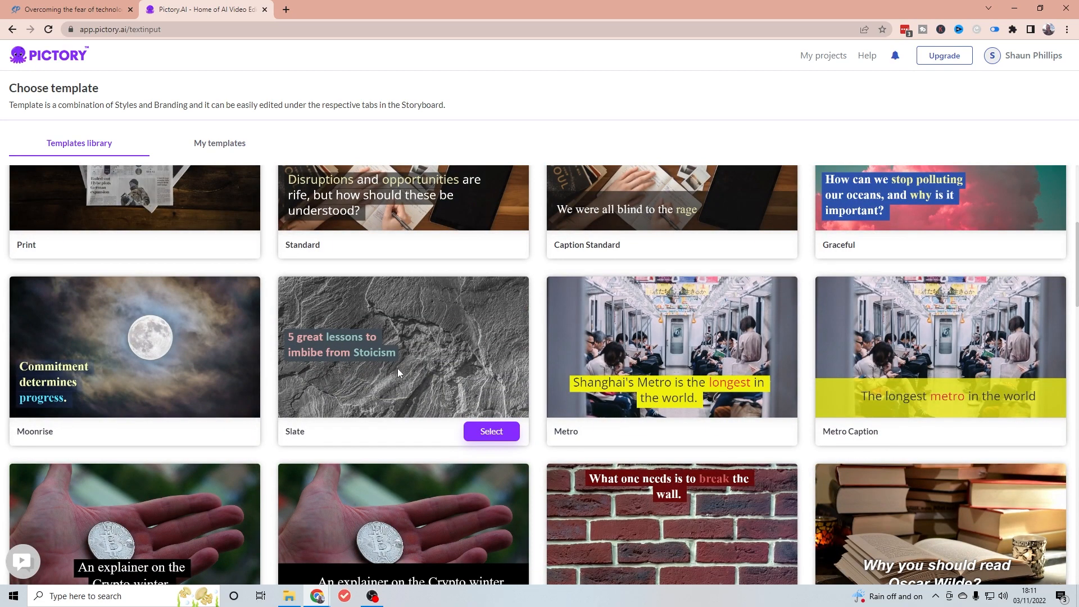
scroll(397, 369, down, 9)
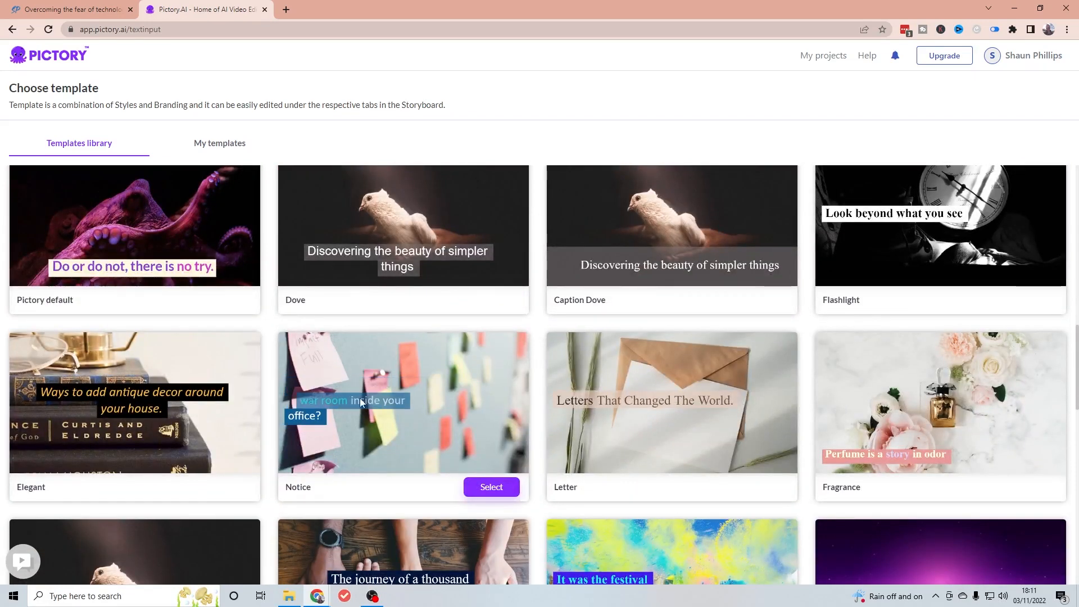
click(496, 487)
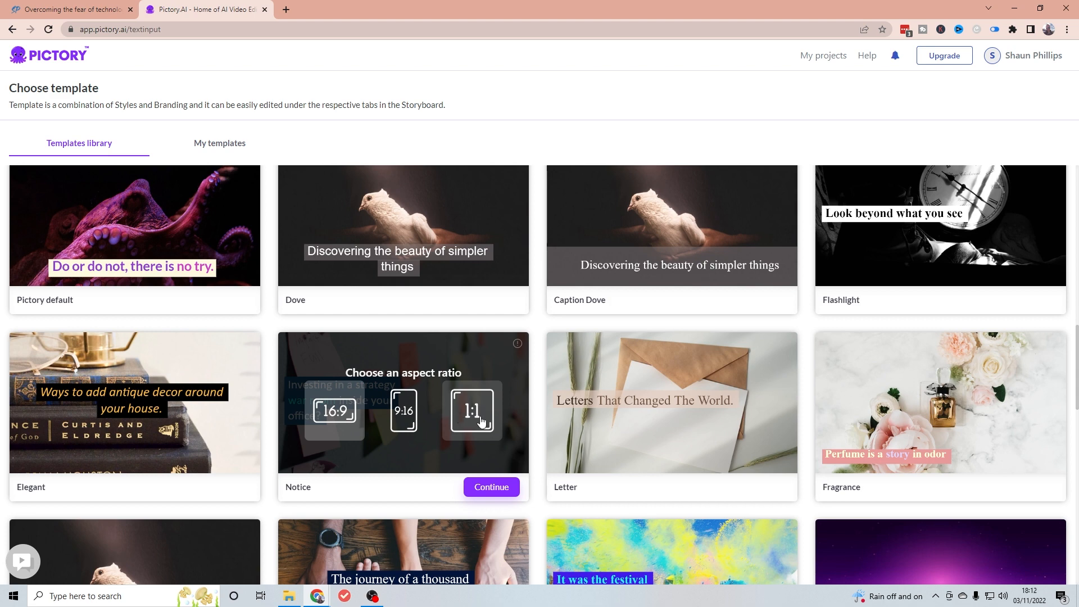
click(413, 416)
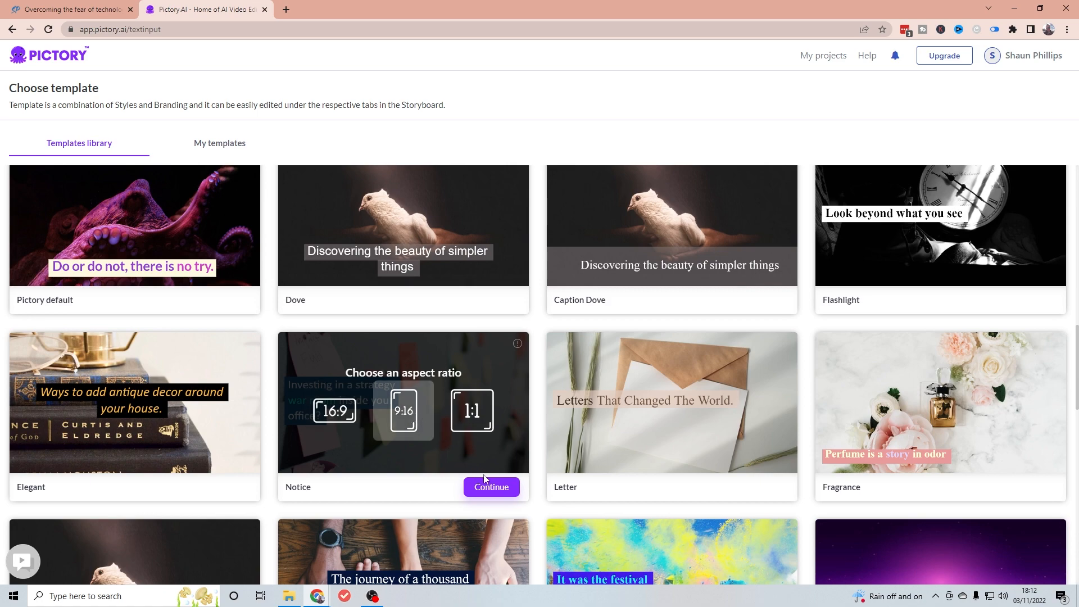
click(503, 487)
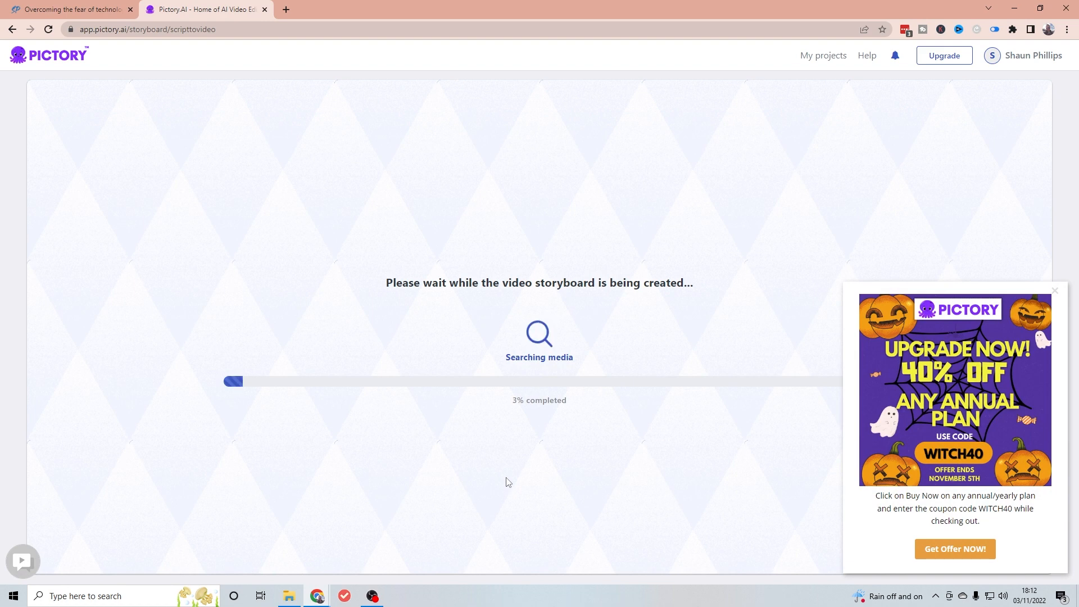
click(1054, 291)
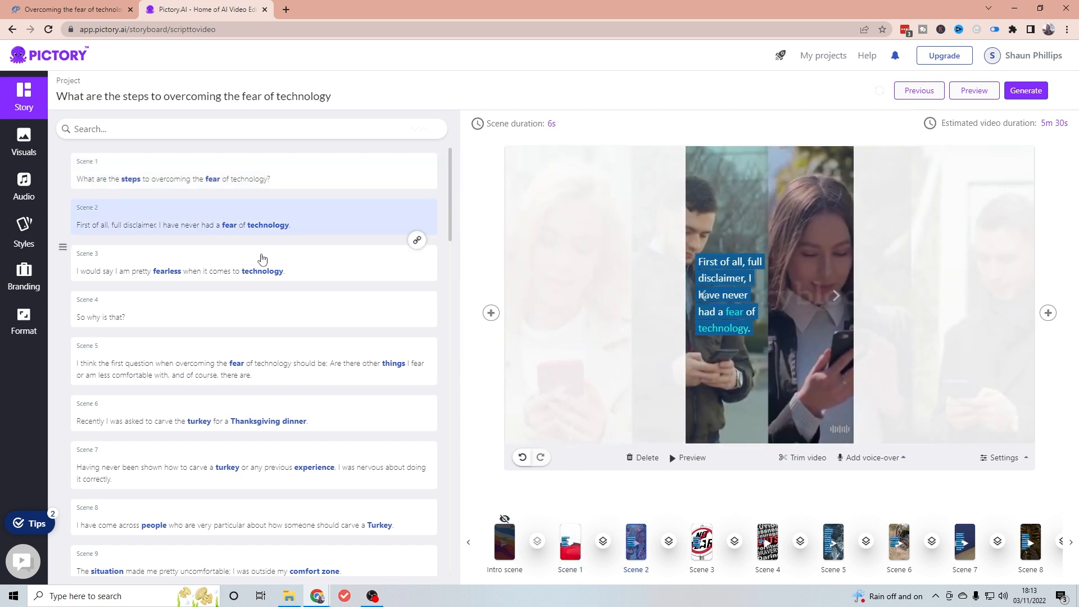
Preview the visuals automatically matched to scenes 2 and 3 of the storyboard.
click(230, 270)
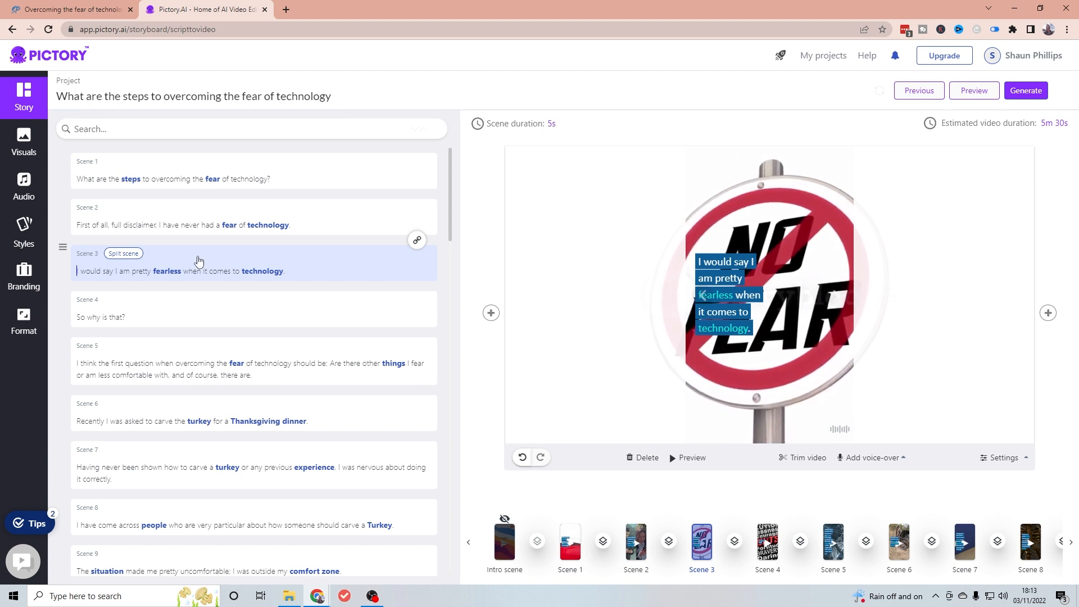
click(198, 220)
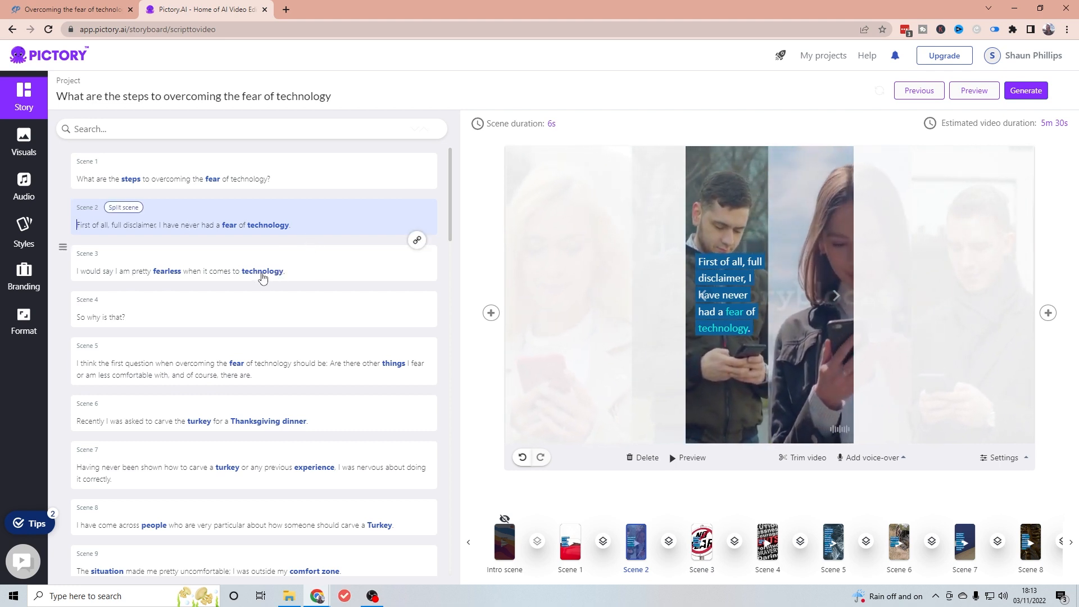
click(289, 275)
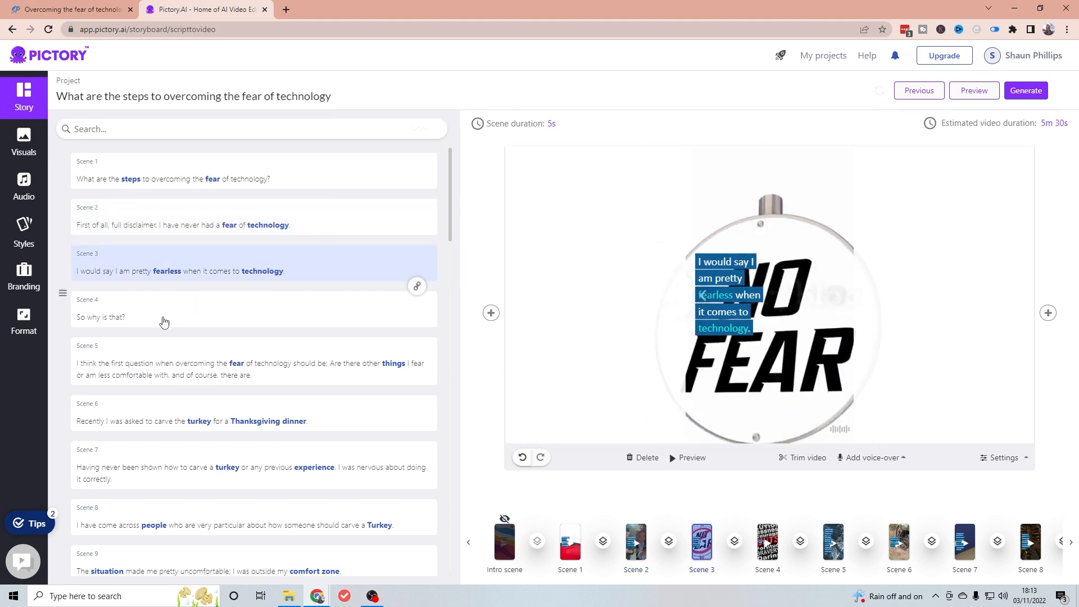
Change the scene 4 text to "So why is that, do you think?" and check it in the scene preview.
click(120, 312)
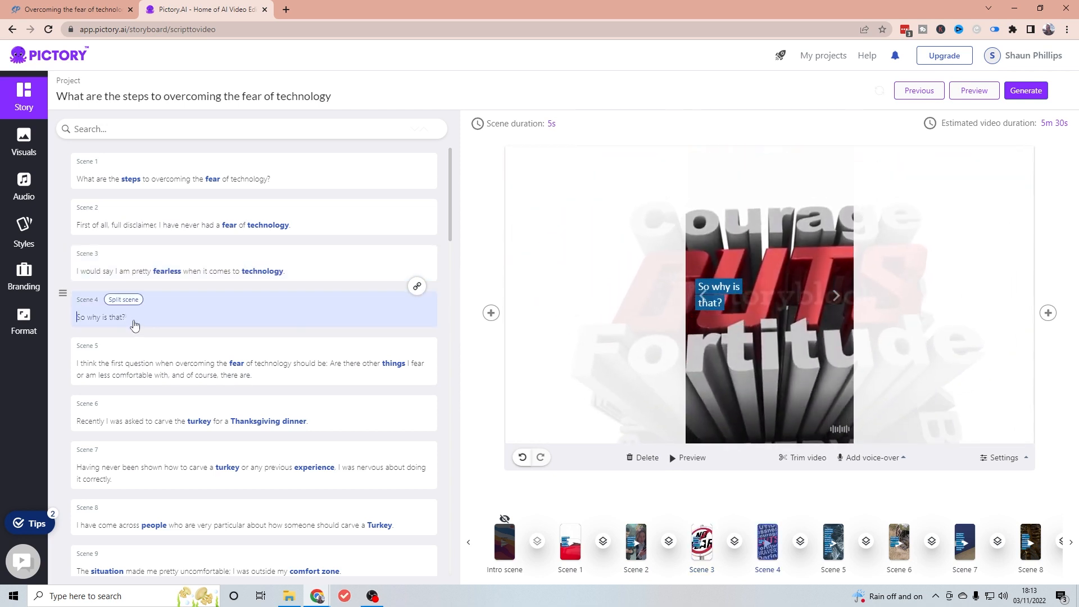
key(Right)
key(Right)
key(Right)
key(Right)
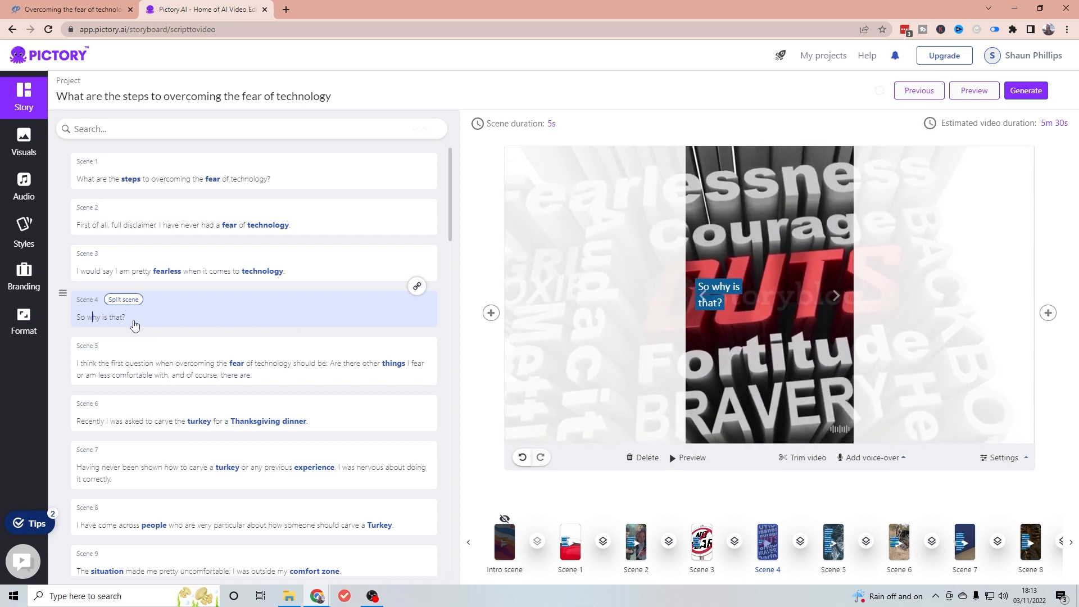
key(Right)
key(Right)
key(Right)
key(Right)
key(Right)
key(Right)
key(Right)
key(Right)
key(Right)
key(Right)
key(Right)
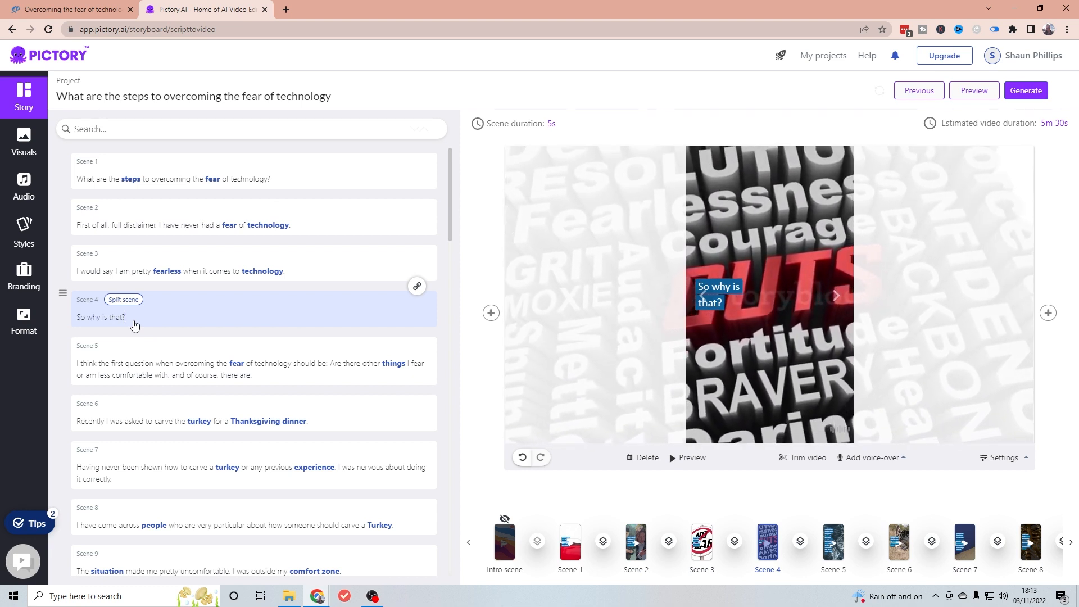
text(do you tyh)
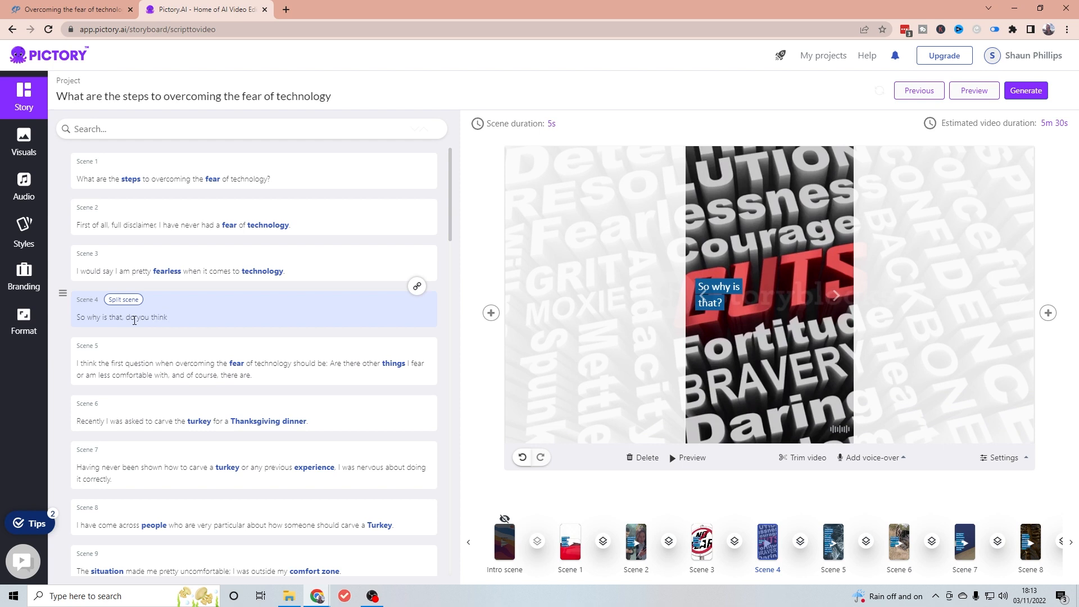
click(326, 266)
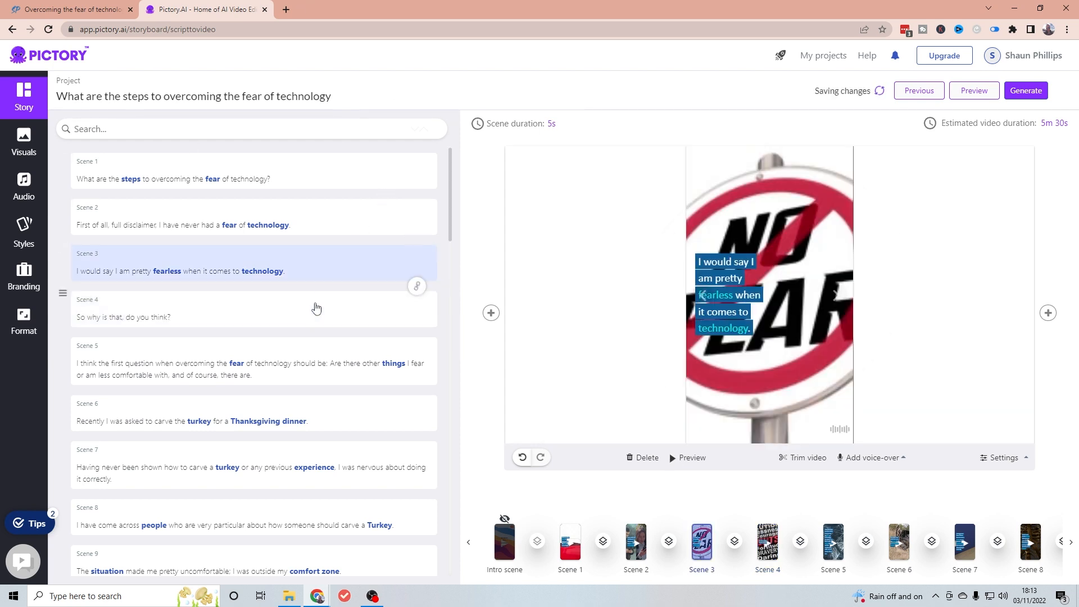
click(315, 311)
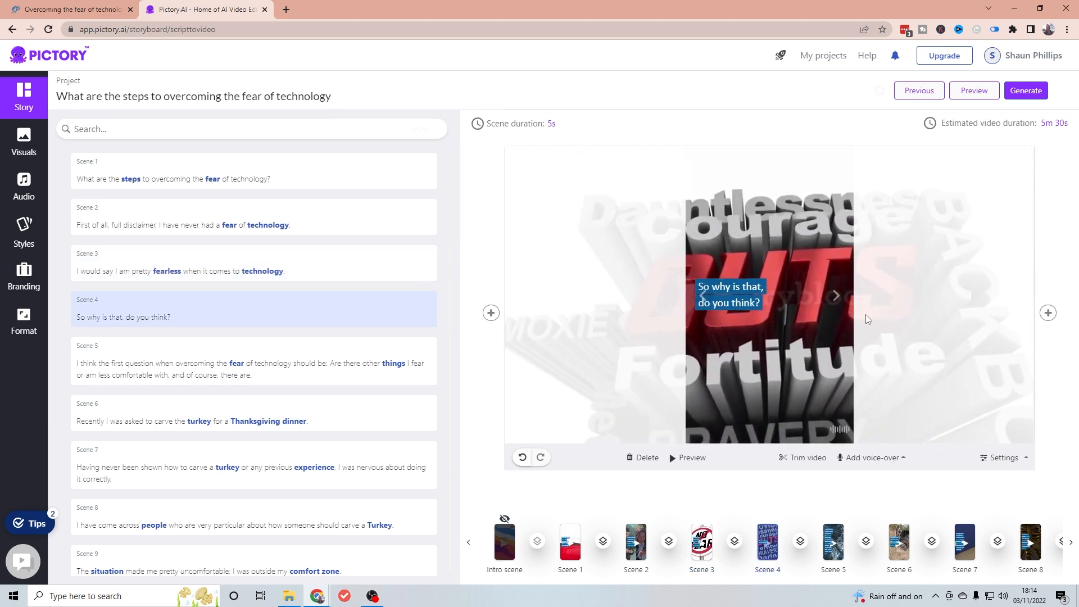
Compare the visuals matched to scenes 2, 3, 6 and 9 with their highlighted keywords.
click(274, 273)
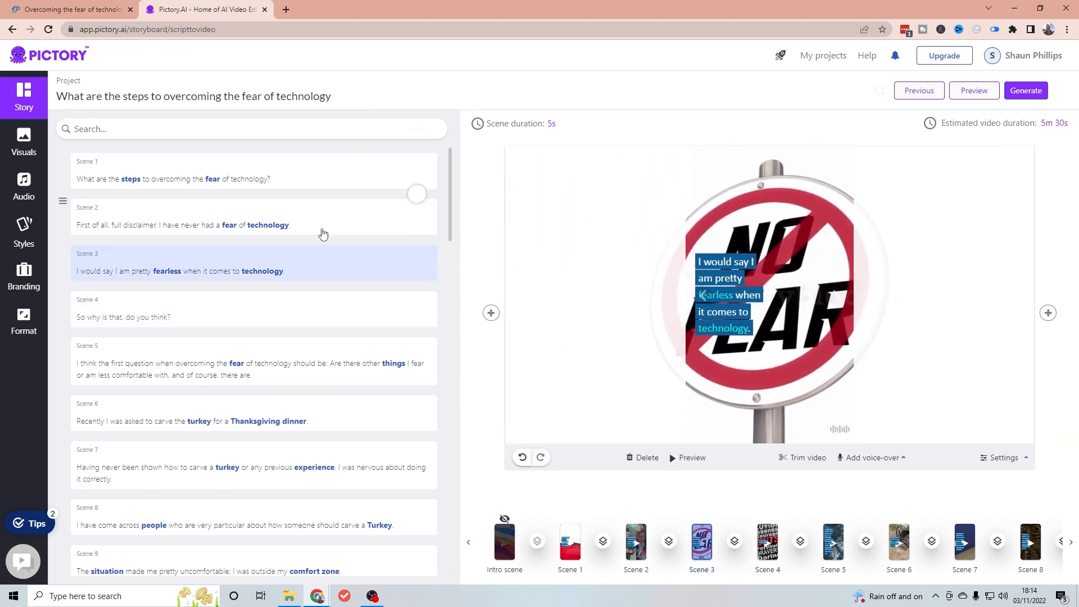
click(320, 234)
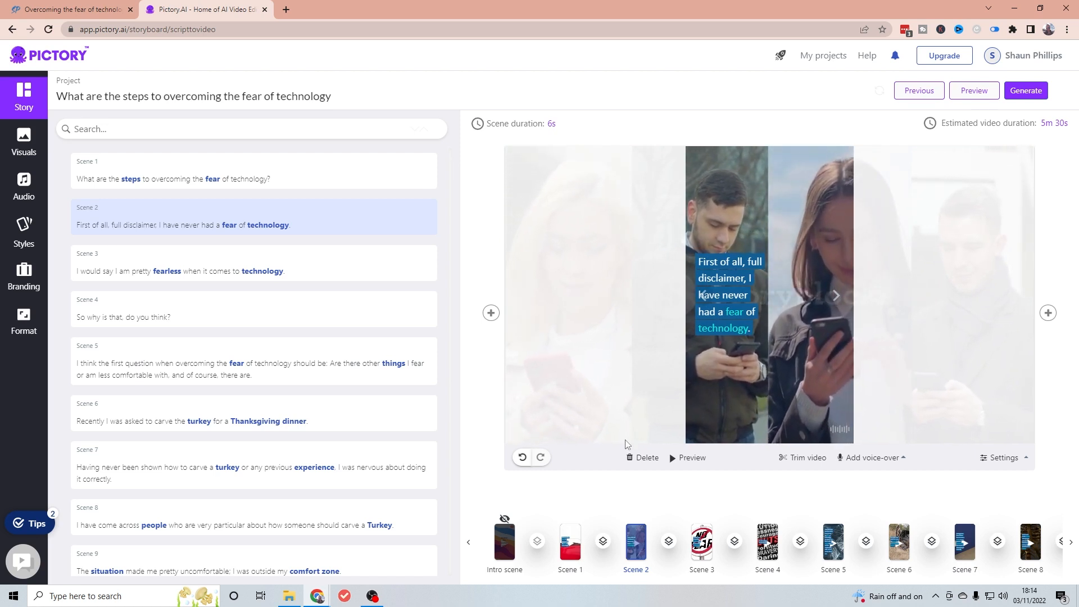
click(270, 274)
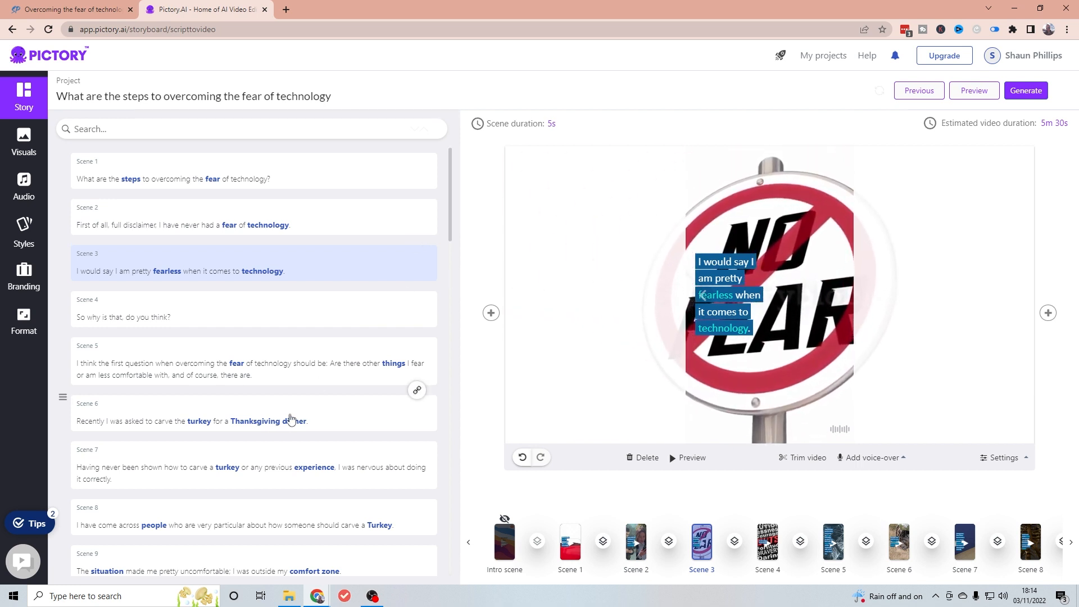
click(292, 419)
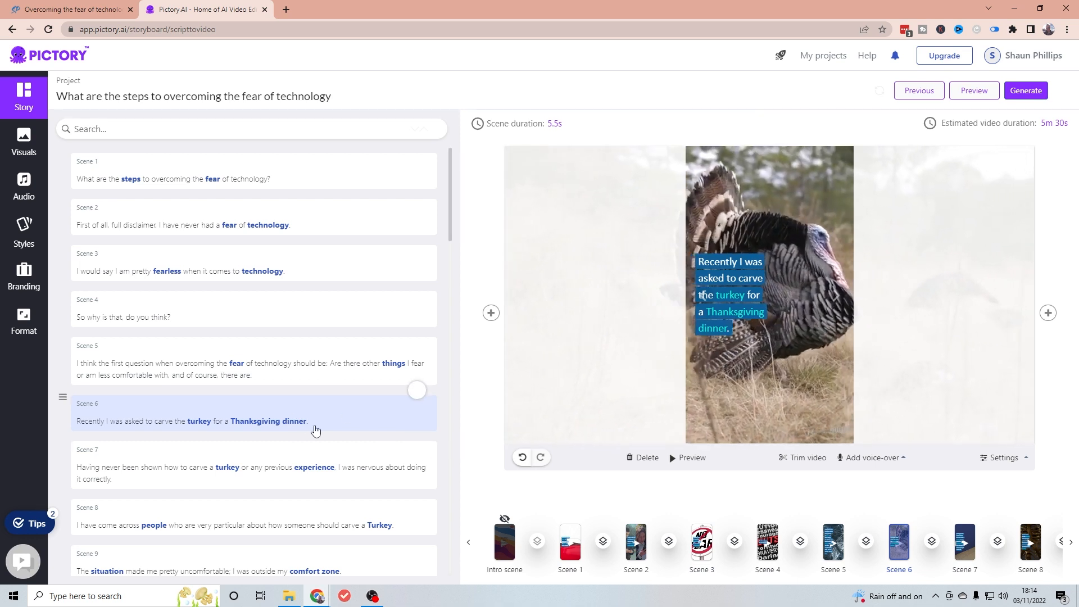
scroll(298, 425, down, 1)
scroll(299, 425, down, 2)
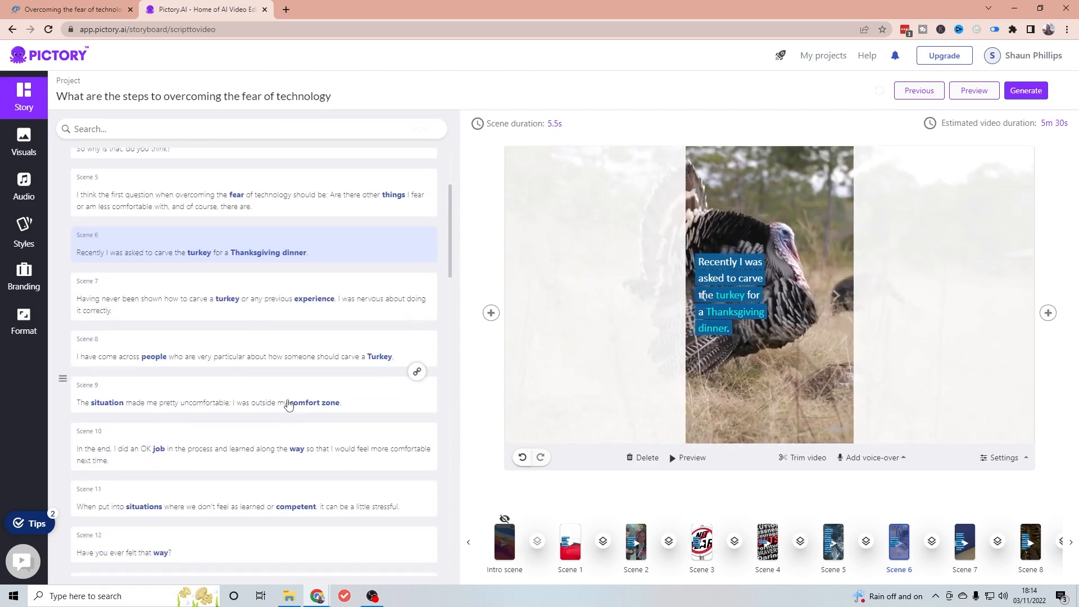
click(288, 403)
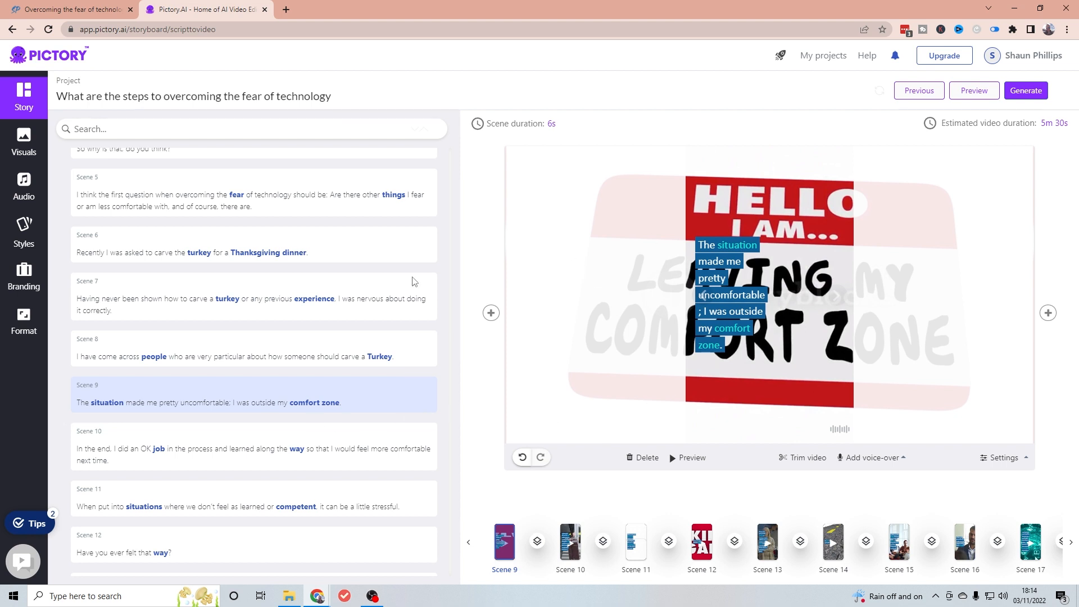
Change the video's aspect ratio to 16:9 Landscape and return to the scene text list.
click(23, 321)
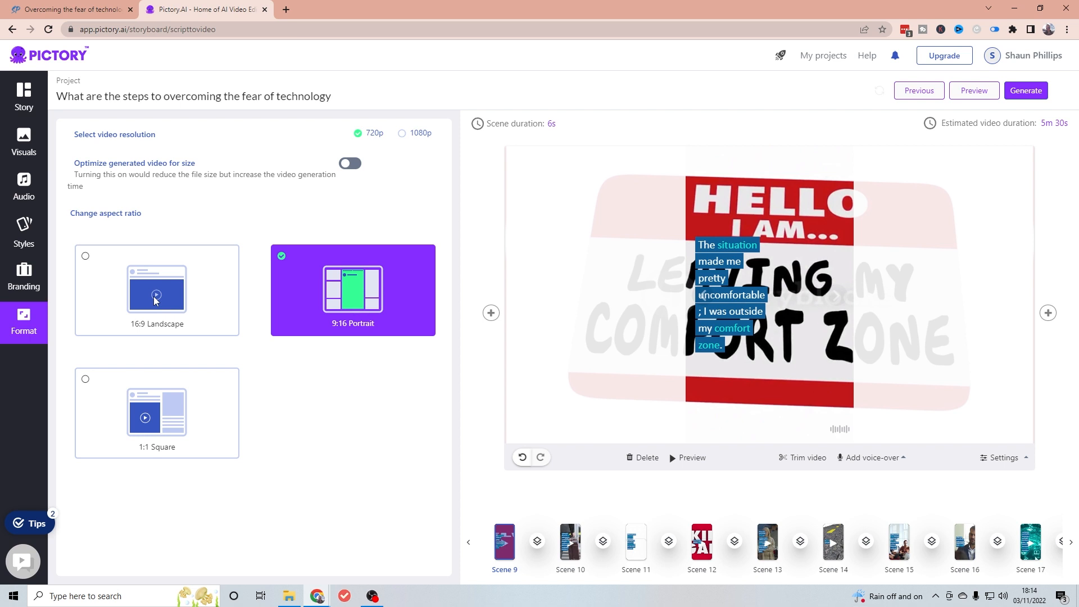
click(156, 298)
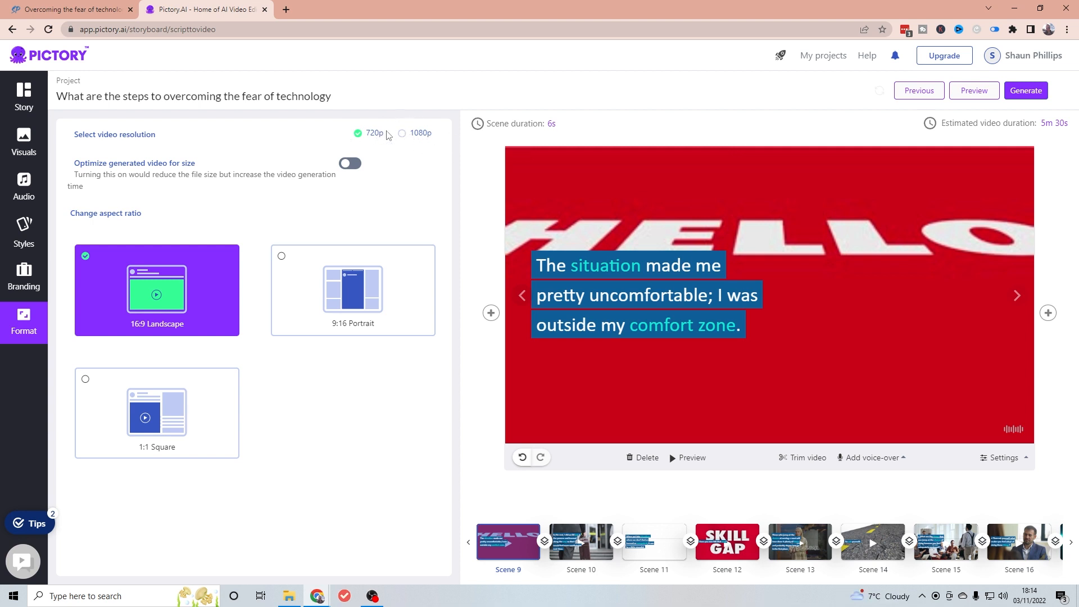
click(24, 144)
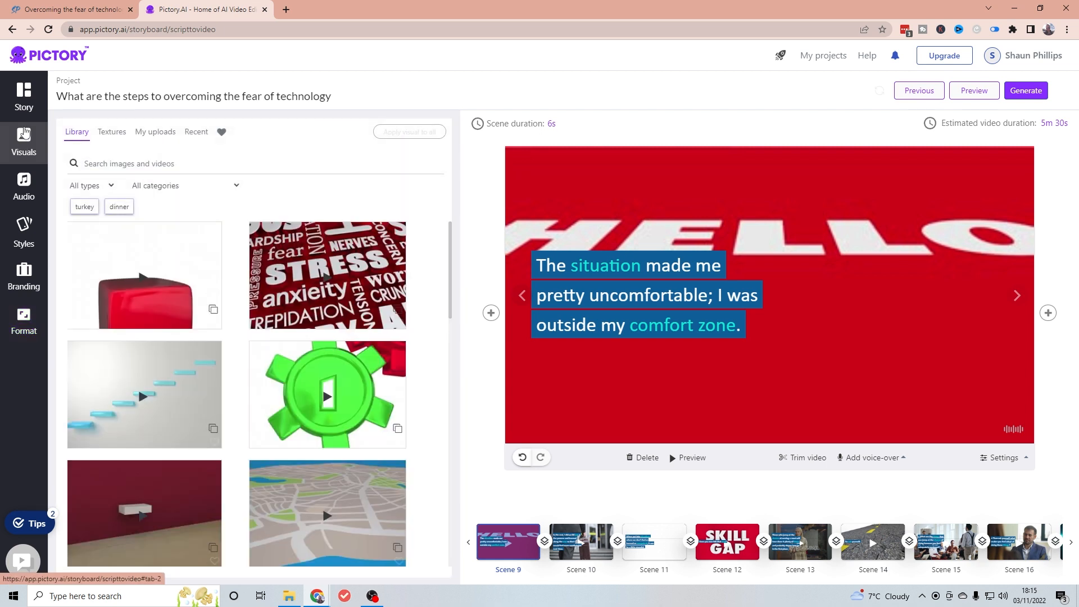
click(26, 99)
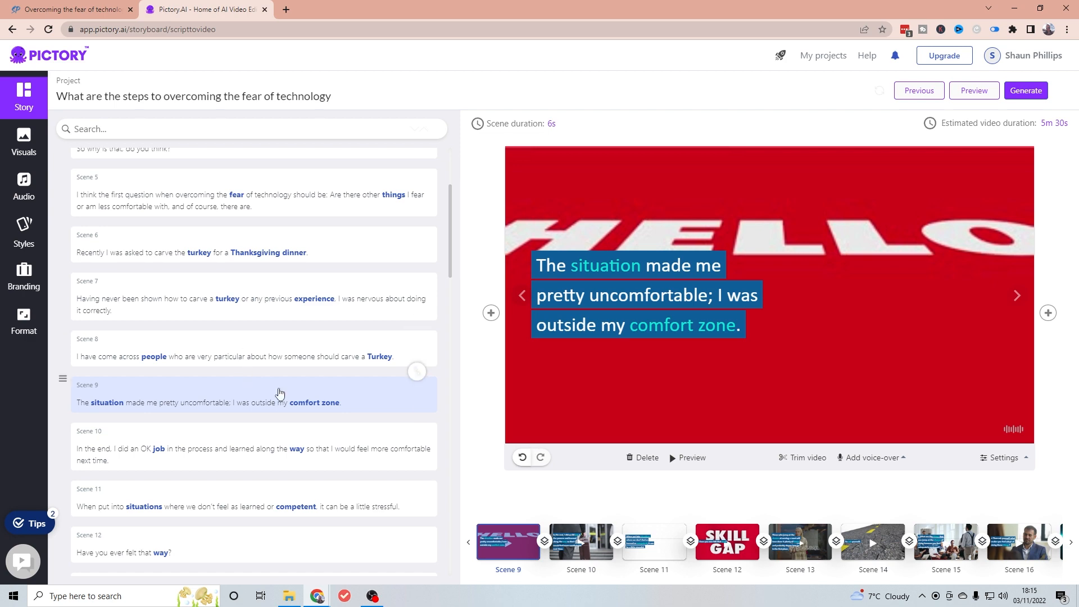
Examine how scenes 10 and 9 look in the landscape format and browse the scenes that follow.
click(238, 450)
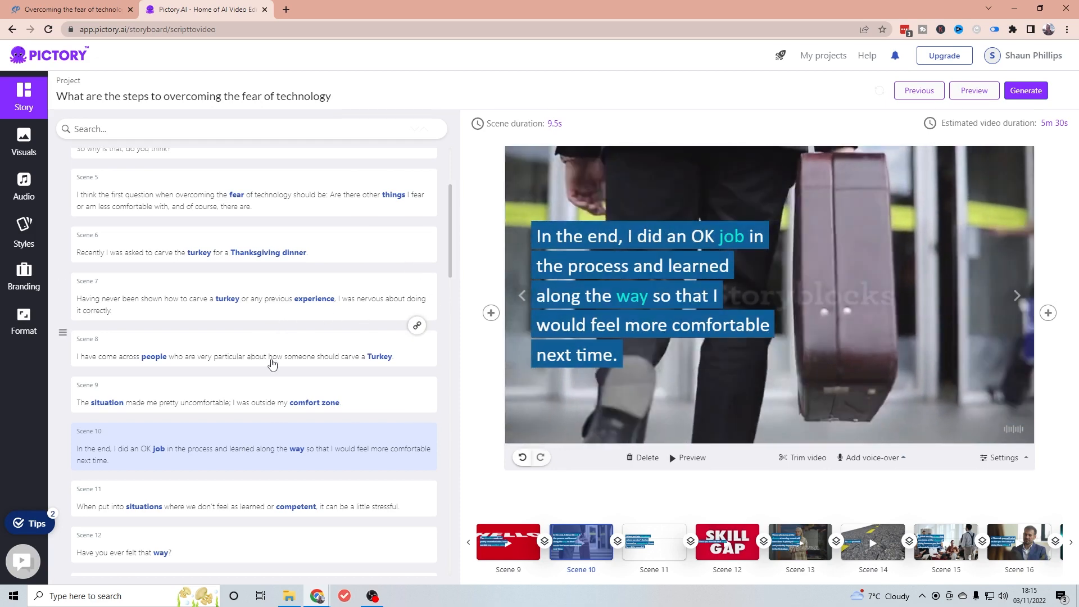
click(282, 403)
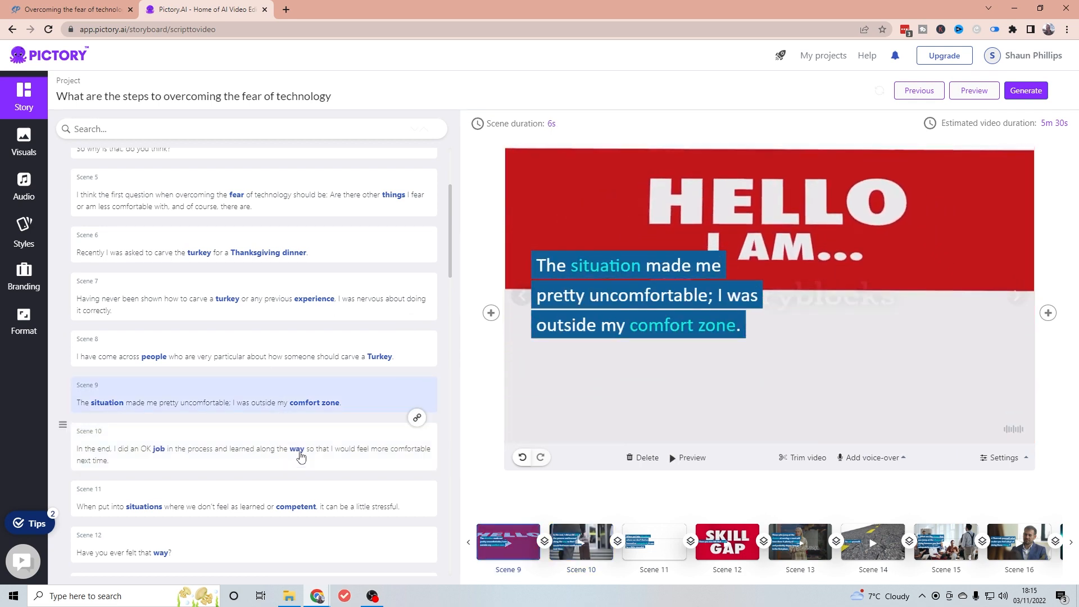
scroll(281, 414, down, 3)
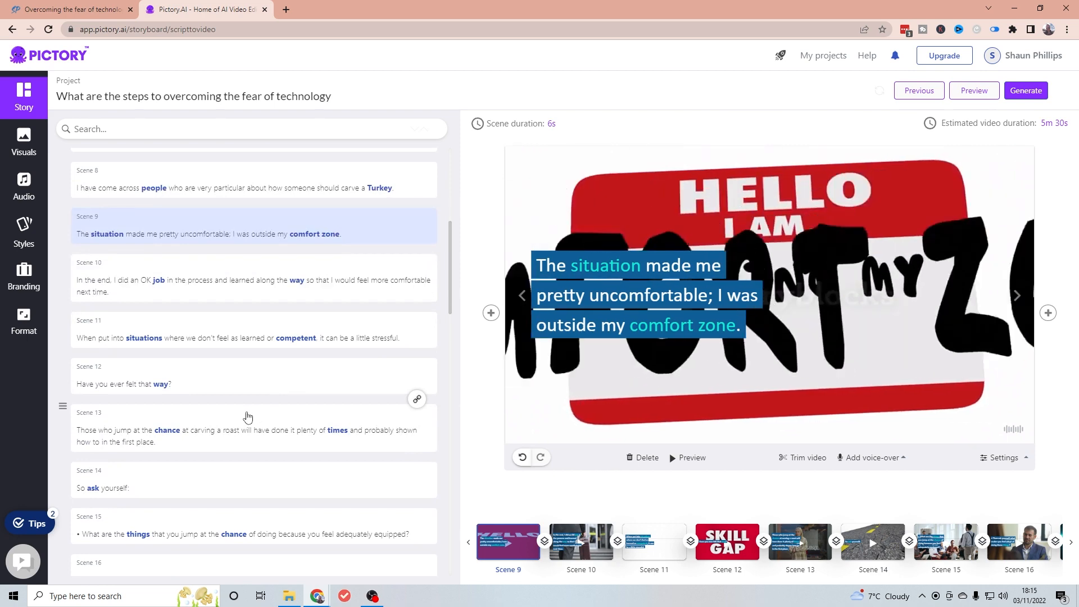
Move the scene 13 caption to the upper-right corner of the frame, away from the woman and the "Impossible" lettering.
scroll(247, 414, down, 1)
scroll(254, 430, down, 4)
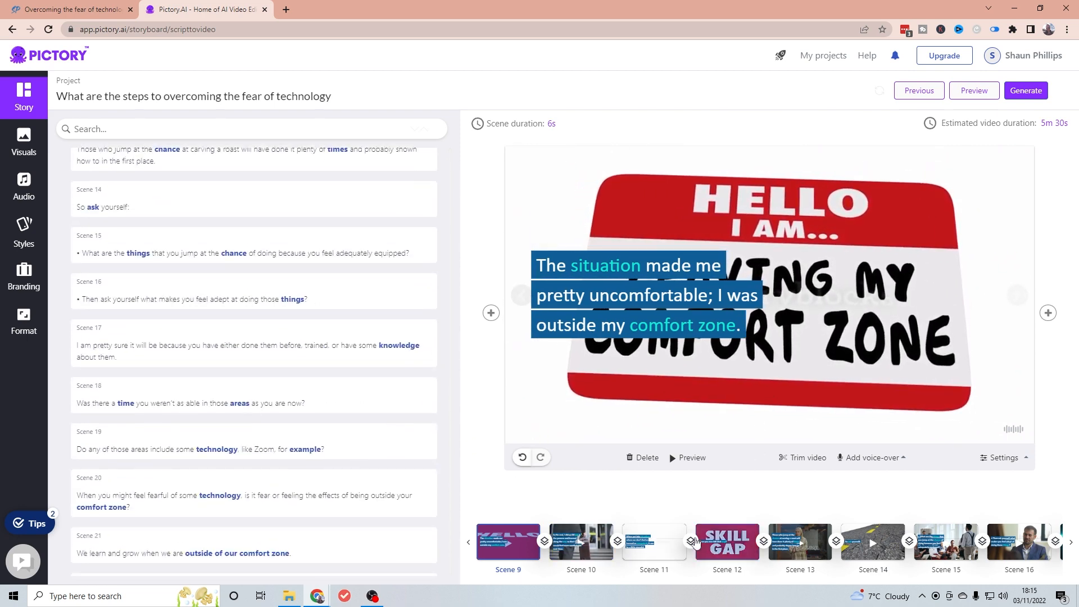
click(818, 543)
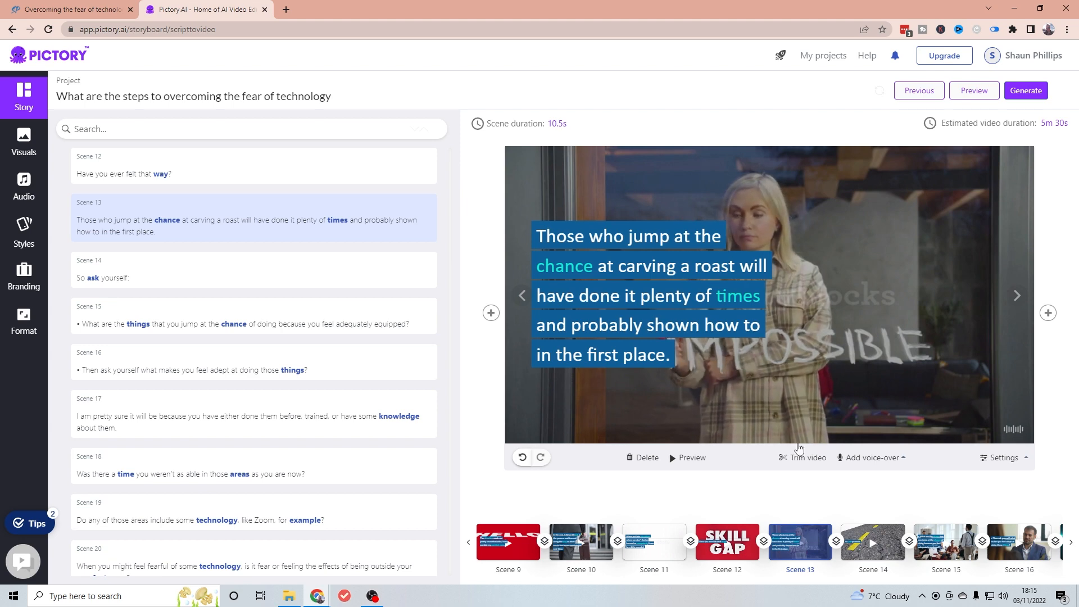
drag(609, 254, 588, 316)
drag(465, 340, 927, 194)
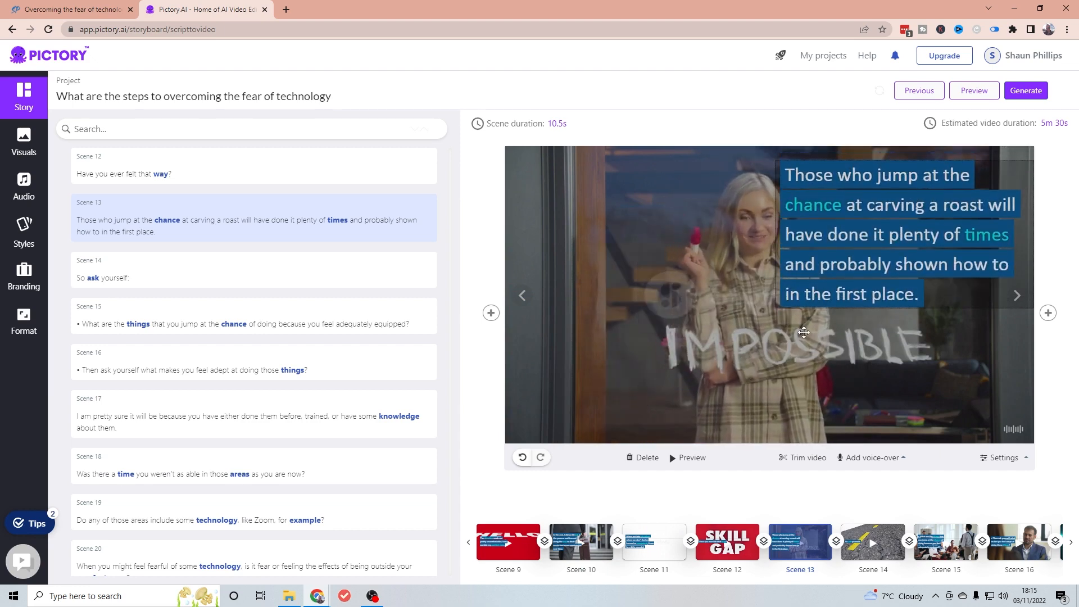
drag(803, 332, 774, 318)
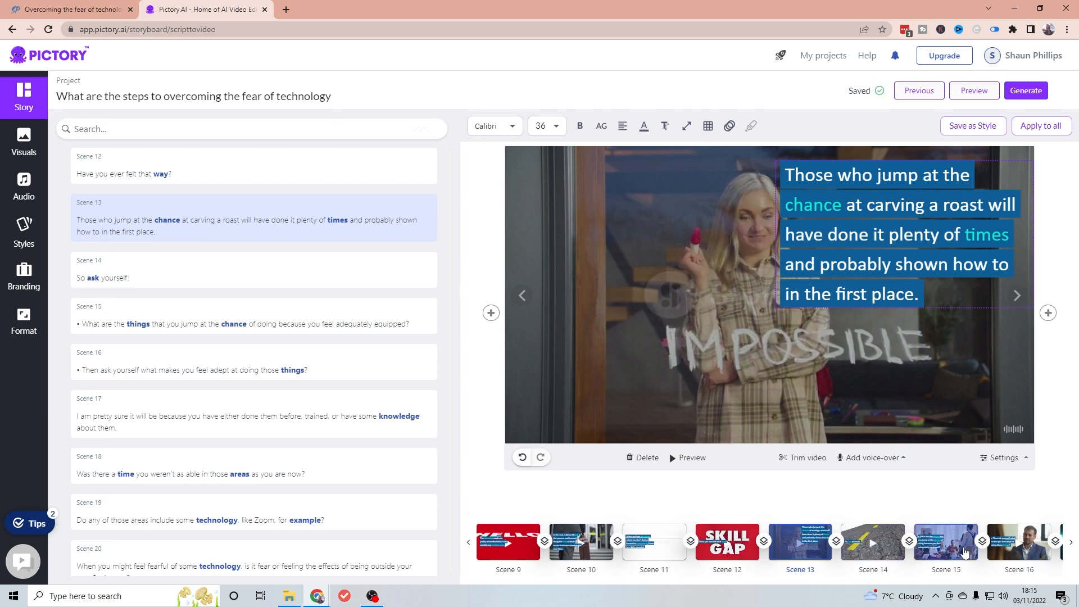
Examine how well the visuals of scenes 15, 25, 24, 22 and 23 match their captions.
click(961, 552)
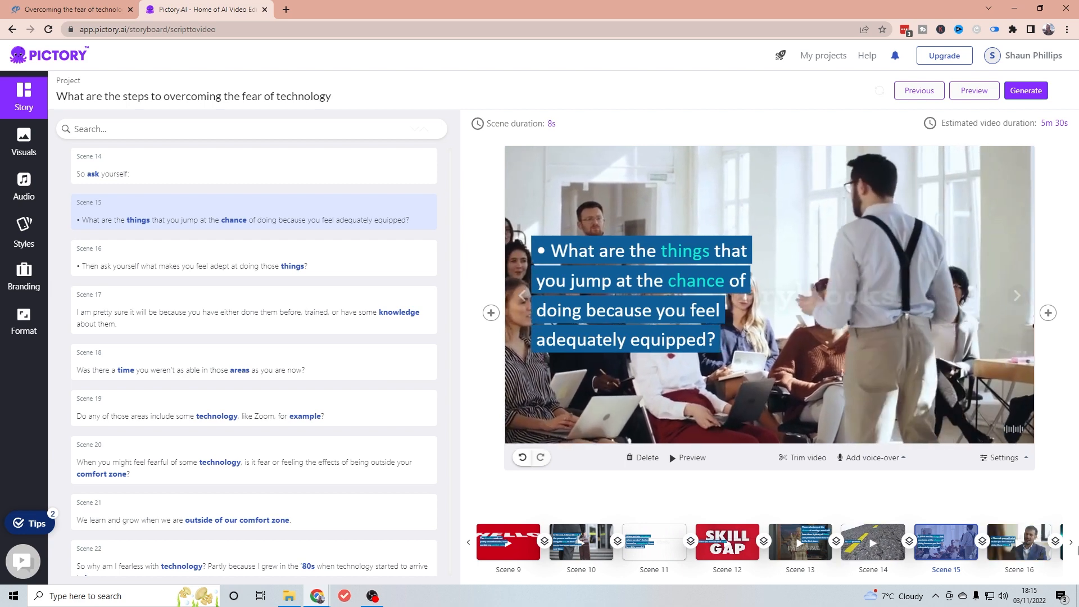
click(1071, 544)
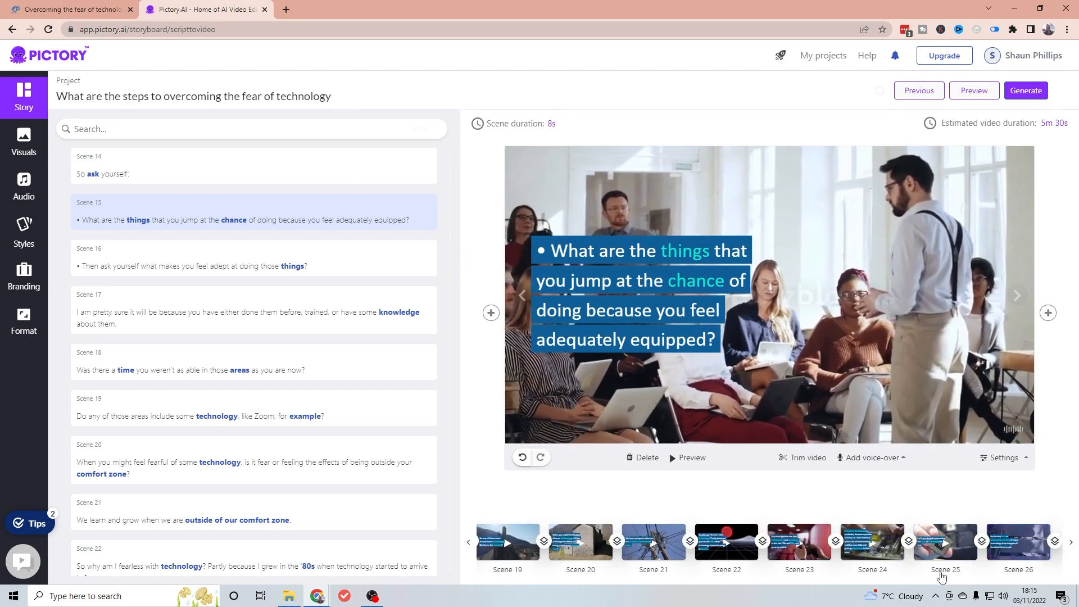
click(959, 543)
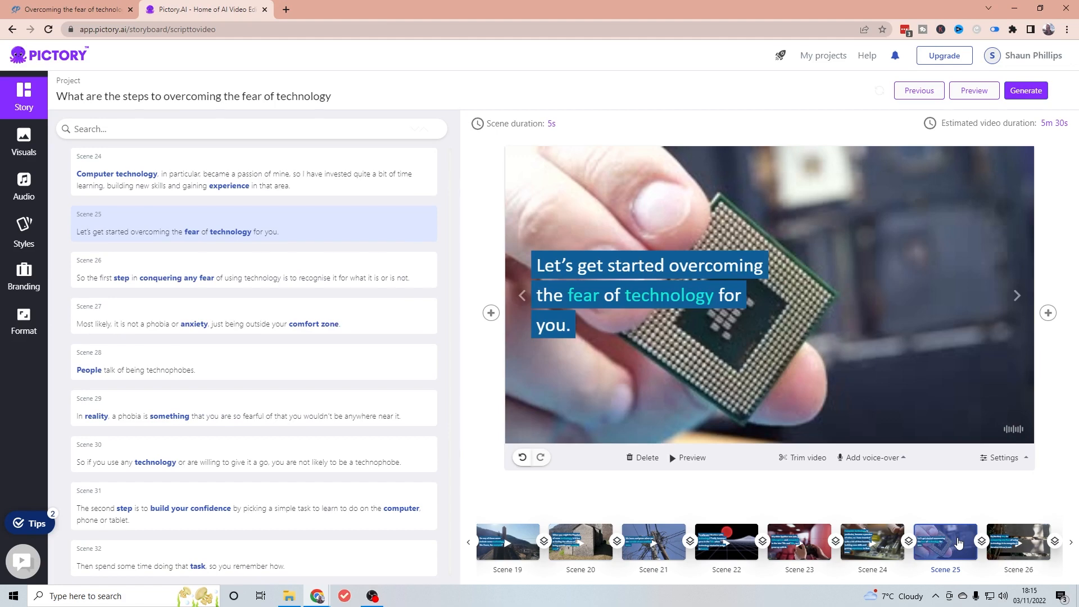
click(890, 550)
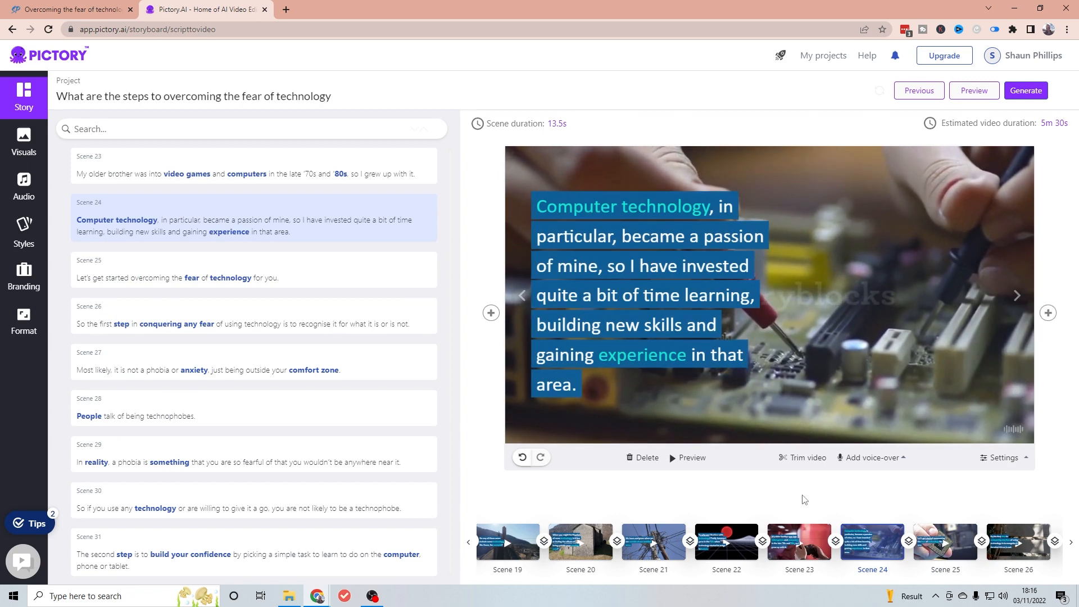
click(735, 542)
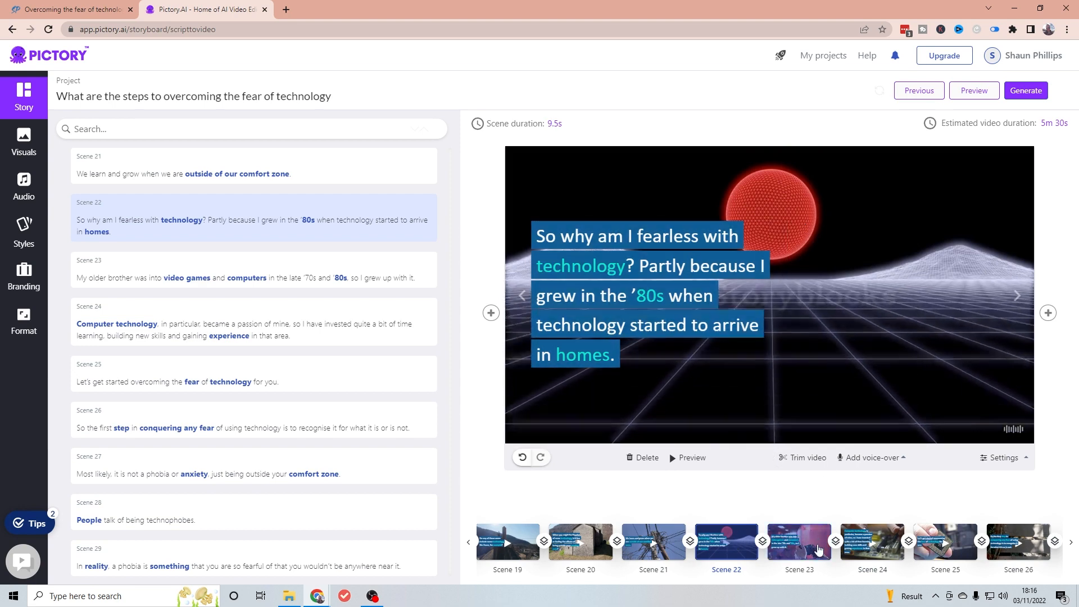
click(819, 550)
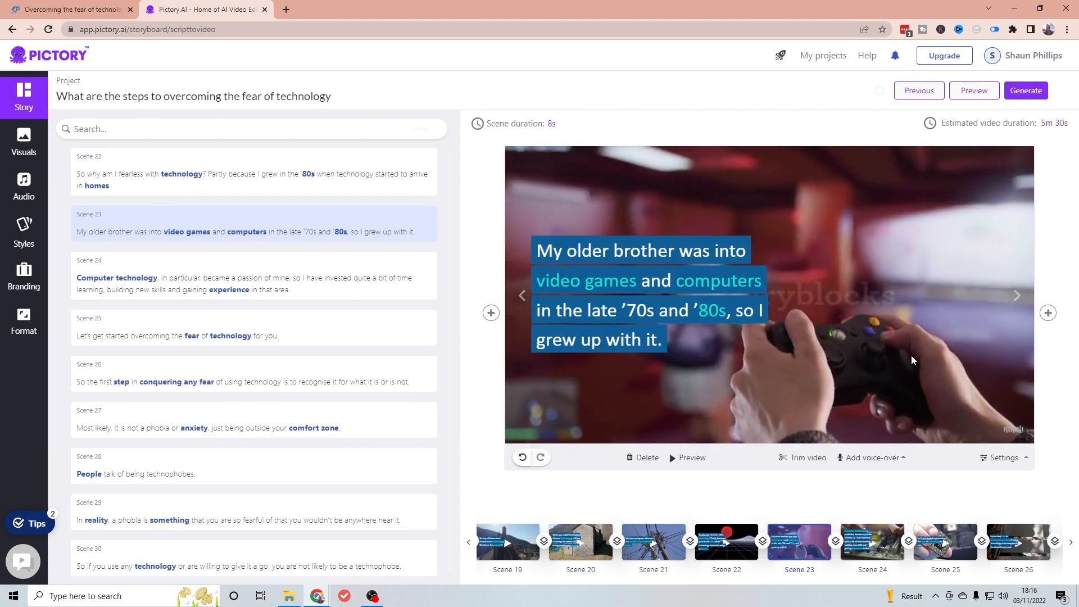
Search the visuals library for "comfort zone" for scene 21 and look through the suggested clips.
click(666, 553)
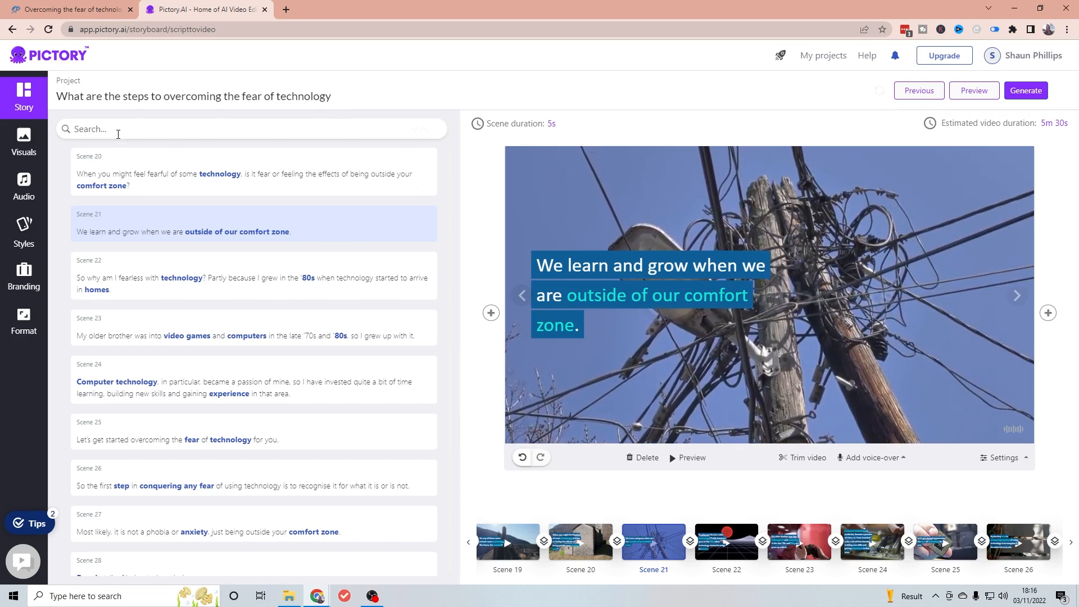
click(41, 148)
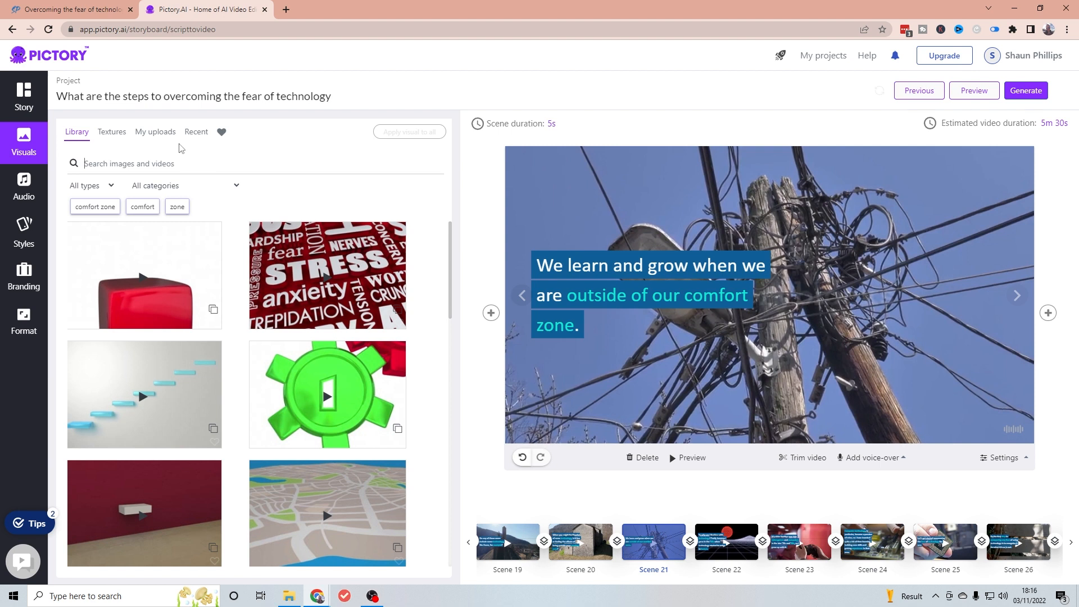
text(comfort zone)
key(Return)
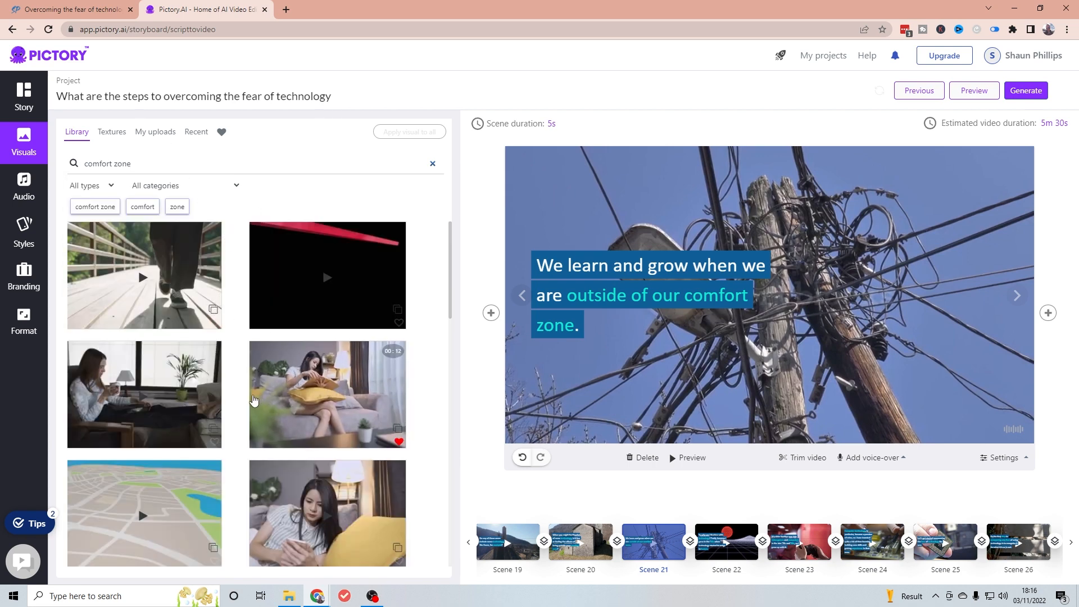
scroll(242, 399, down, 4)
scroll(241, 400, down, 2)
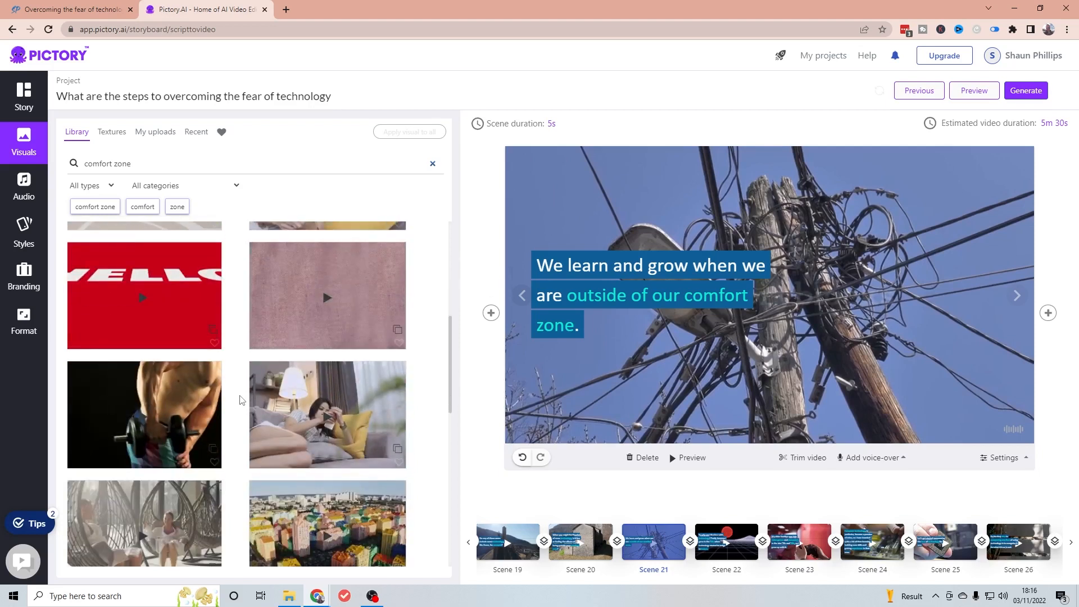
scroll(241, 400, down, 3)
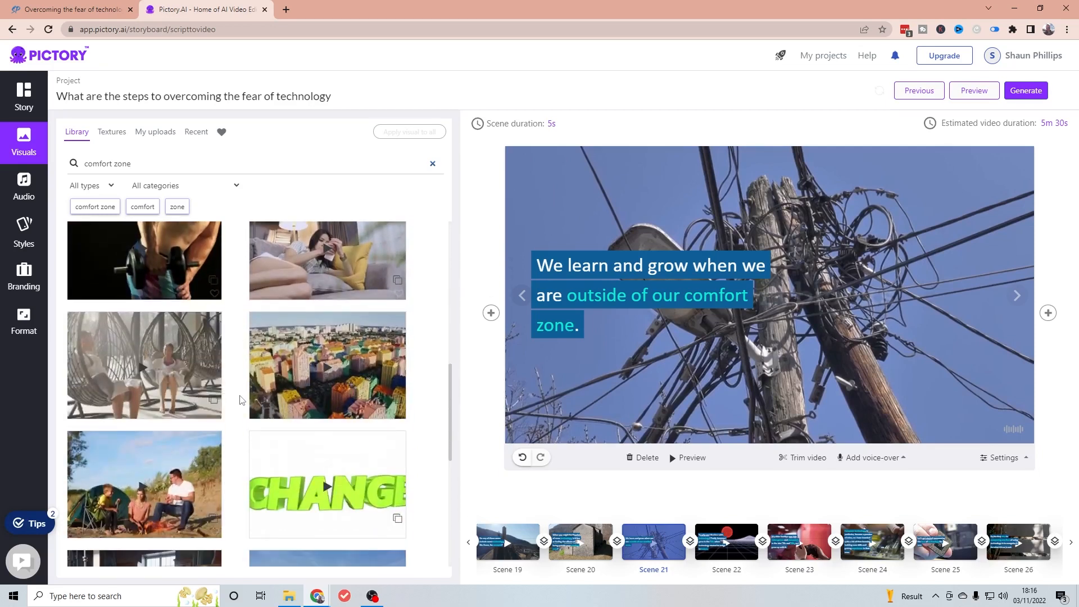
scroll(242, 399, down, 1)
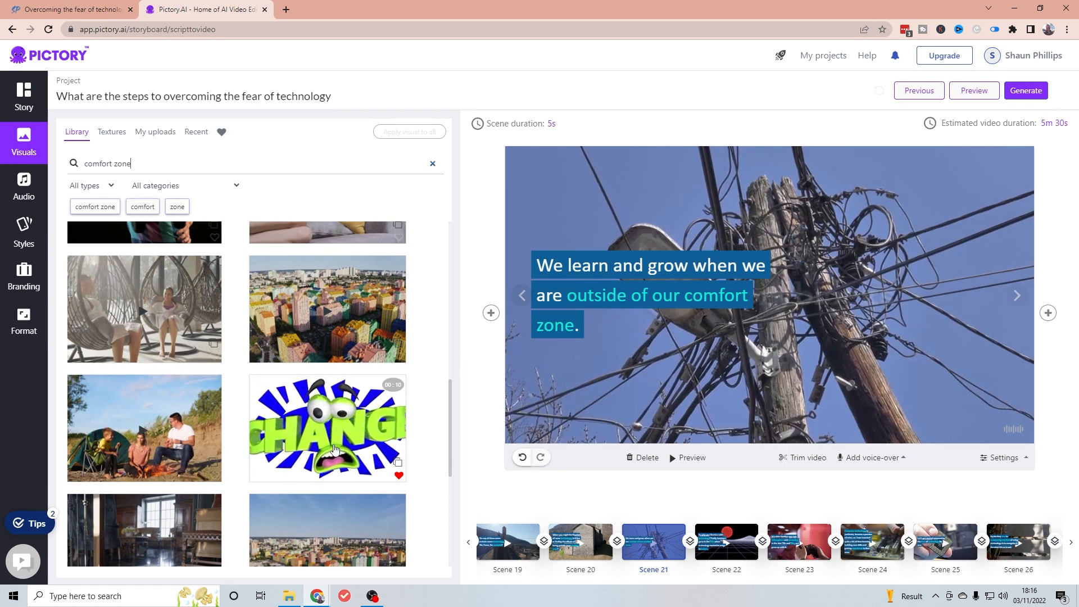
scroll(334, 448, down, 4)
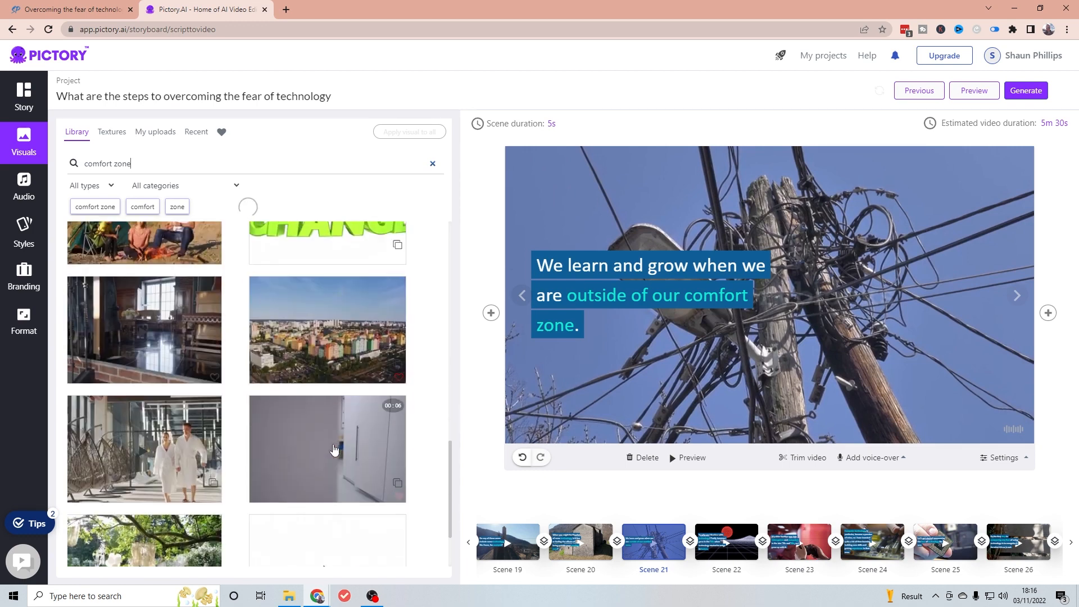
scroll(333, 448, down, 7)
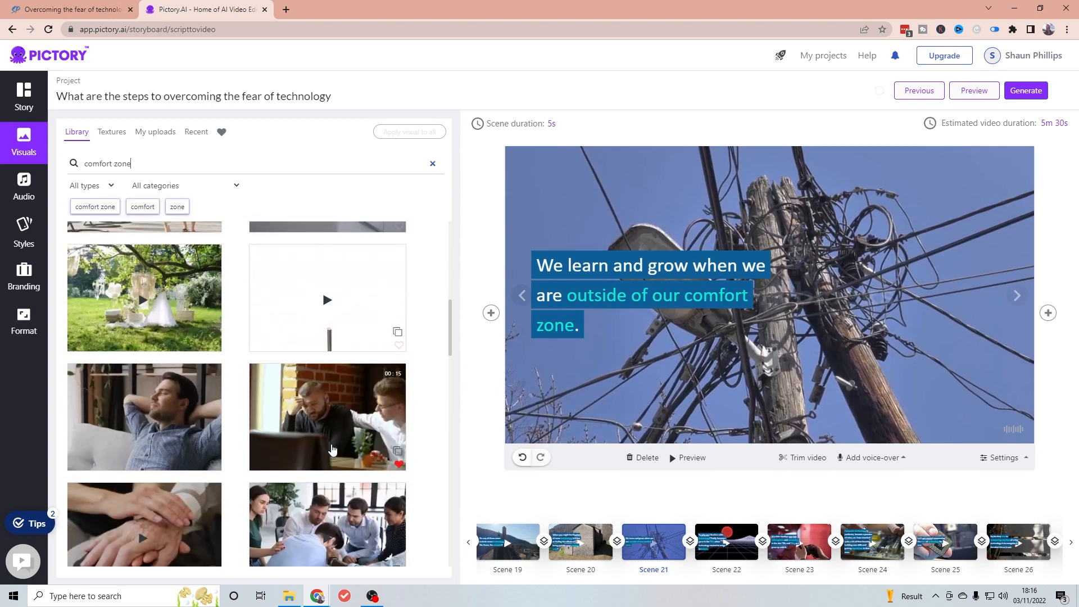
scroll(332, 449, down, 5)
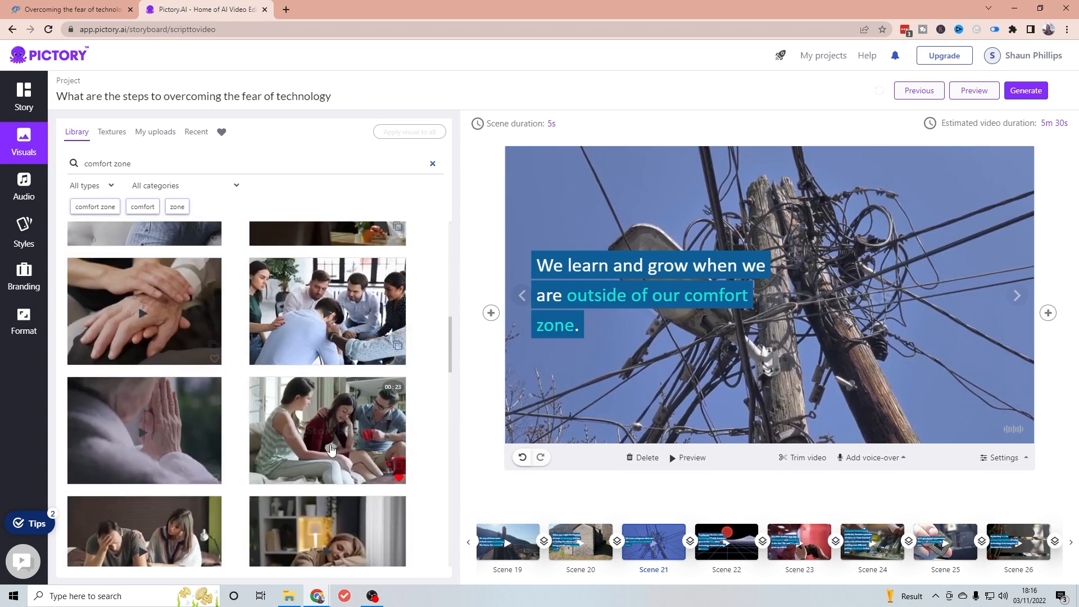
scroll(331, 451, down, 4)
scroll(332, 450, up, 9)
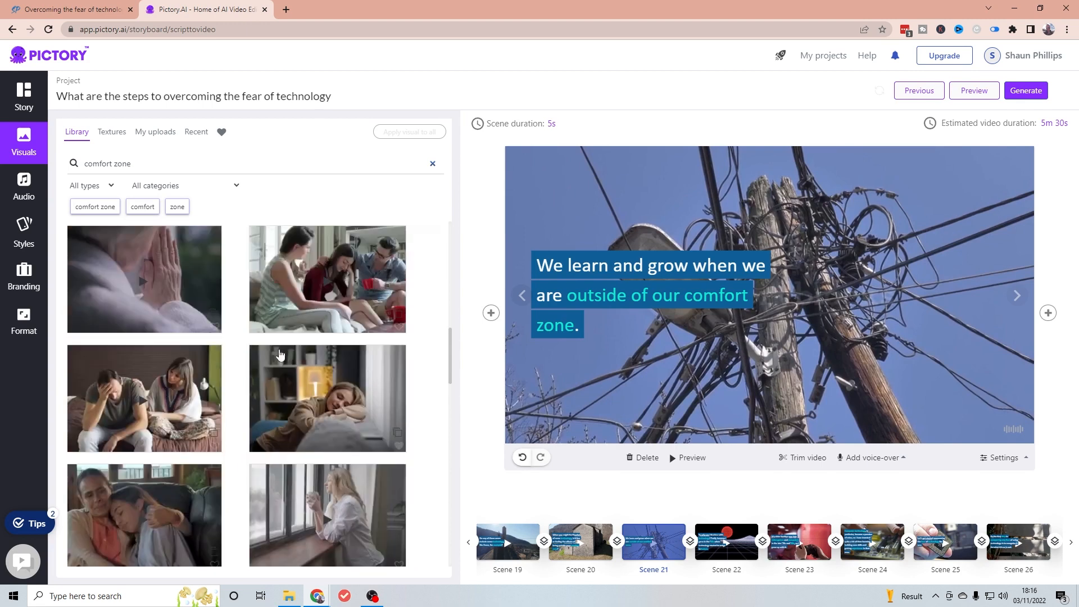
Search the visuals library for "learning to grow" and apply the "Ready Set Grow!" clock video to scene 21.
triple_click(143, 163)
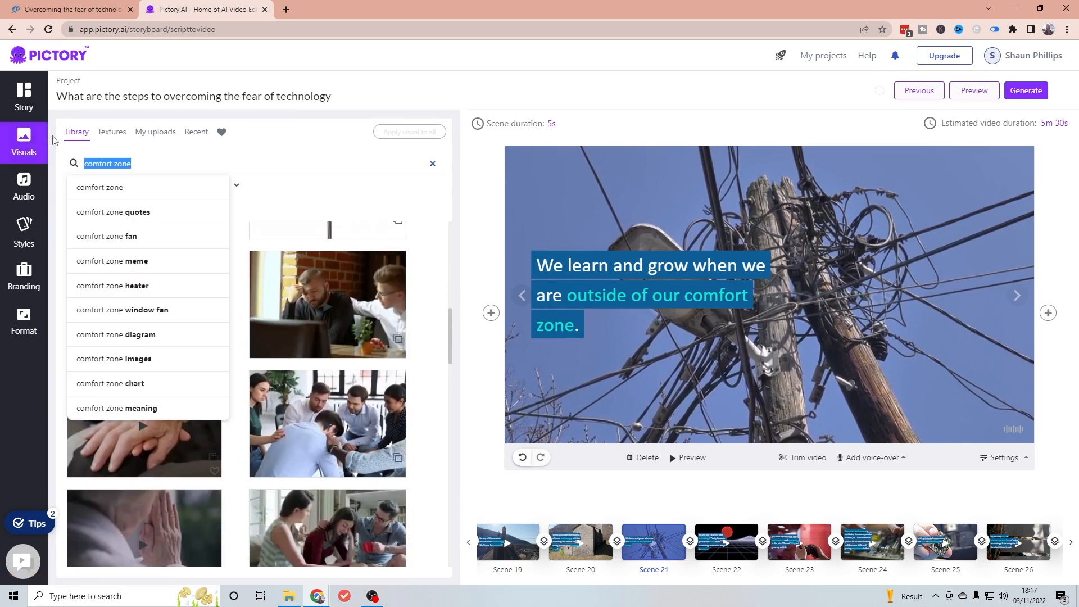
text(learning to)
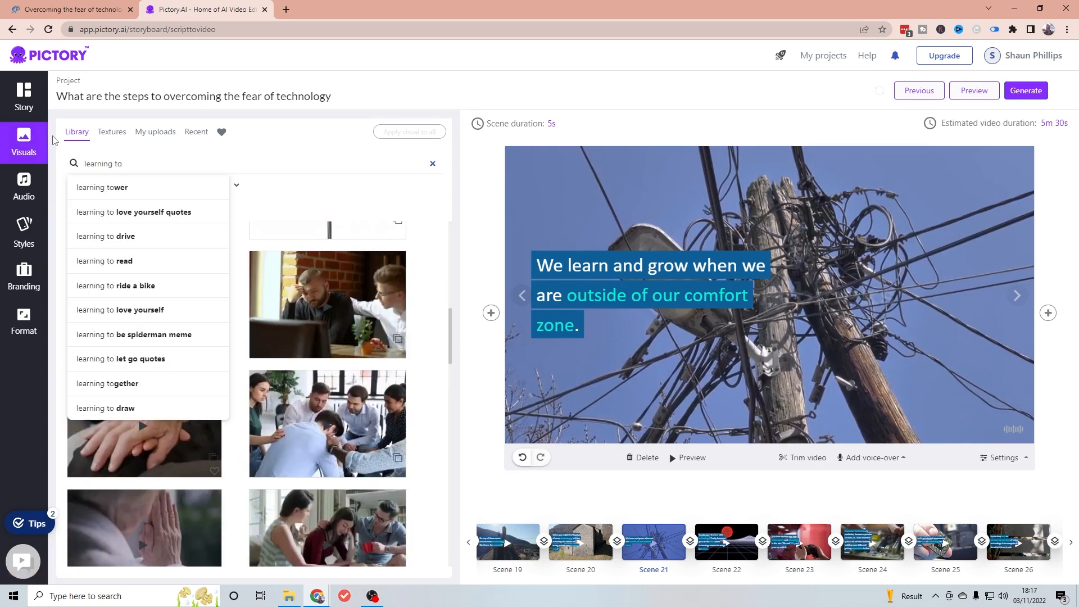
text( grow)
key(Return)
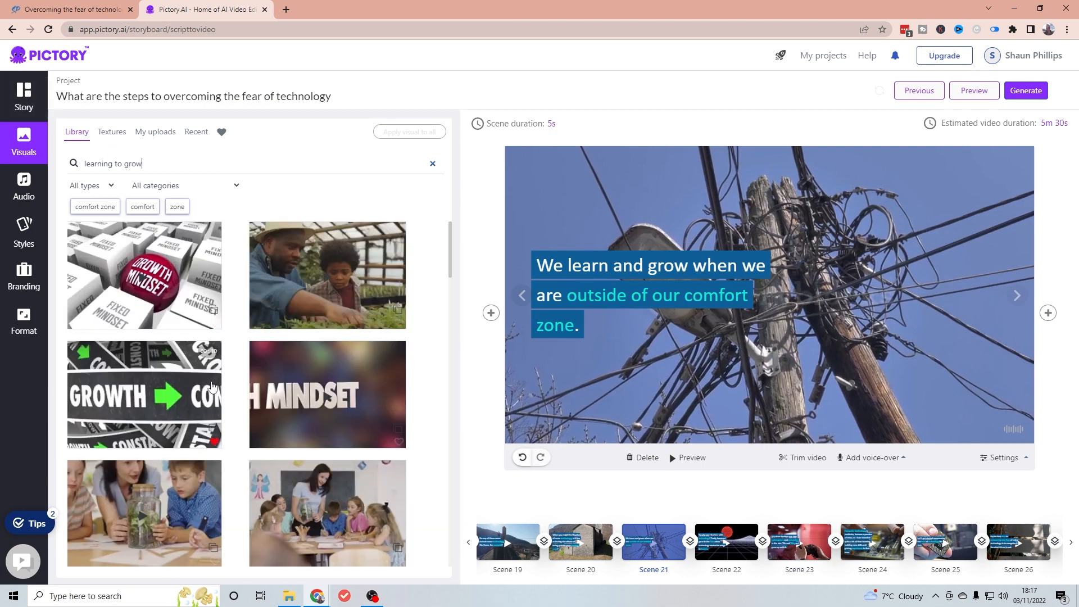
scroll(212, 387, down, 5)
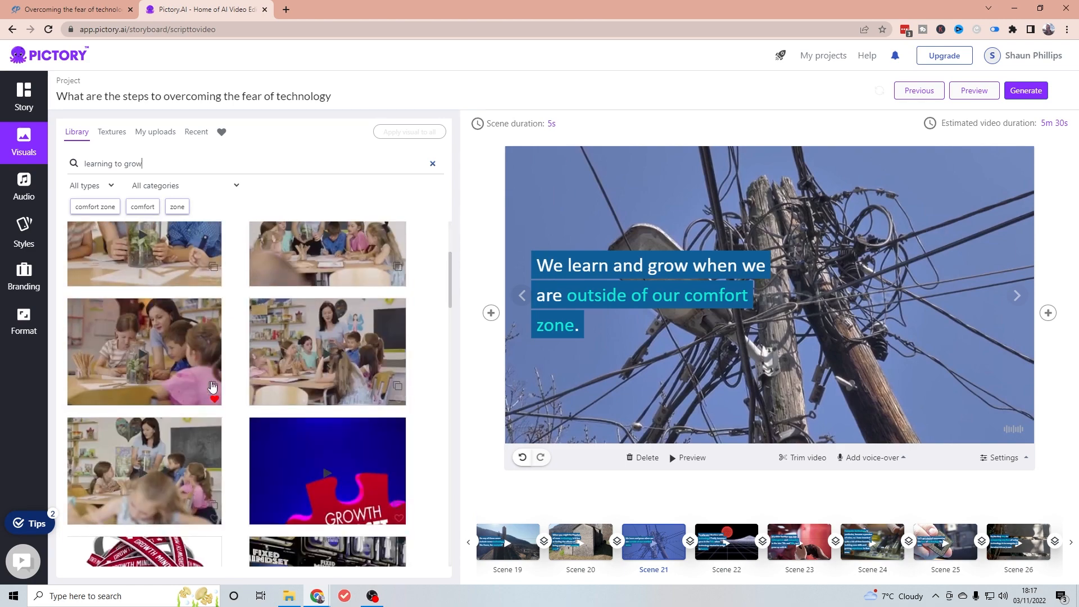
scroll(212, 387, down, 3)
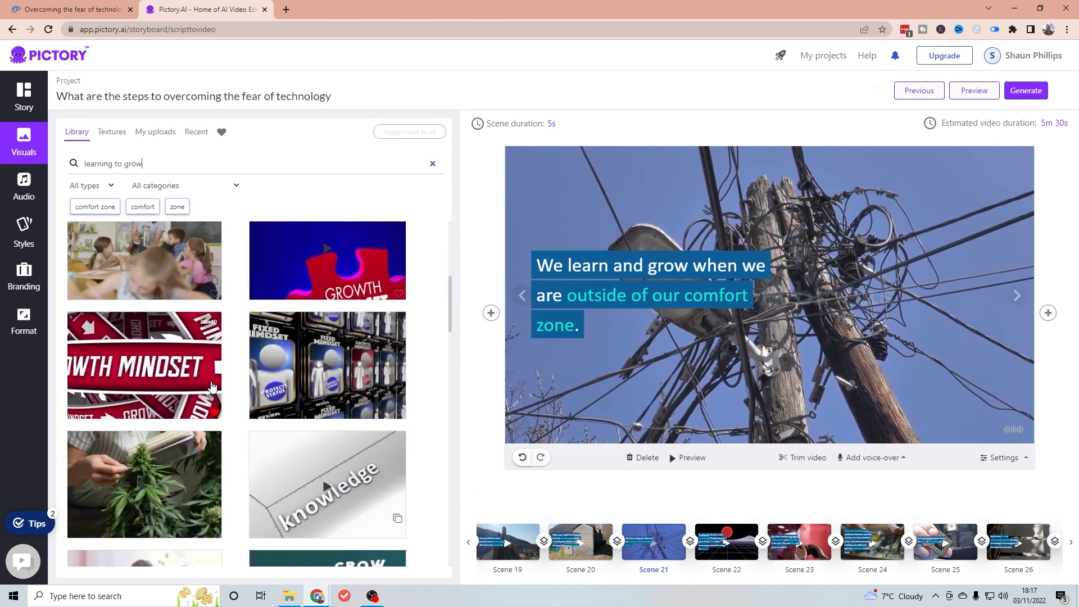
scroll(212, 387, down, 4)
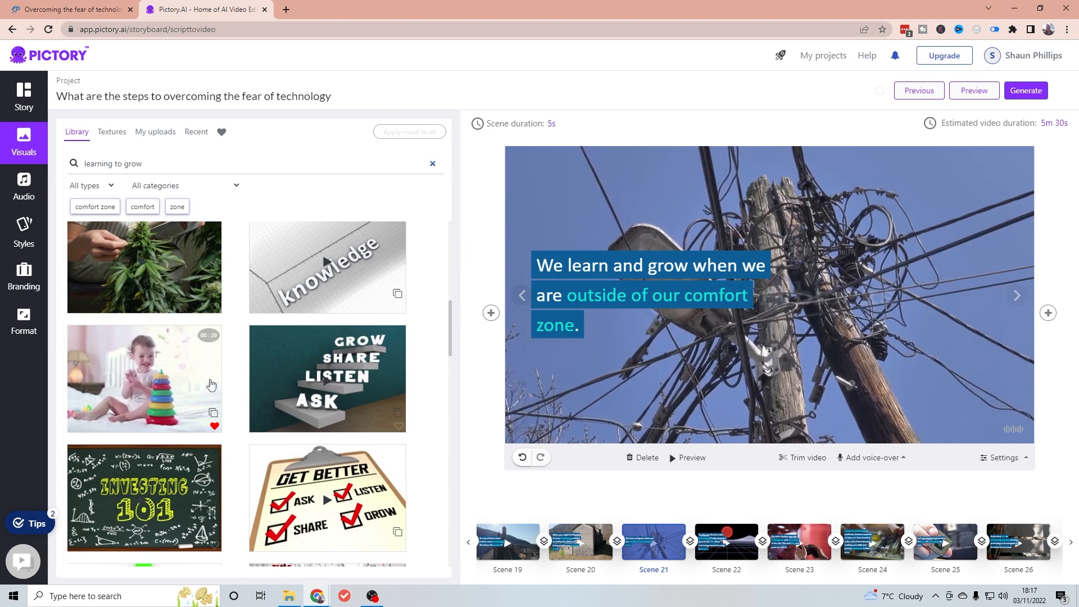
scroll(212, 385, down, 4)
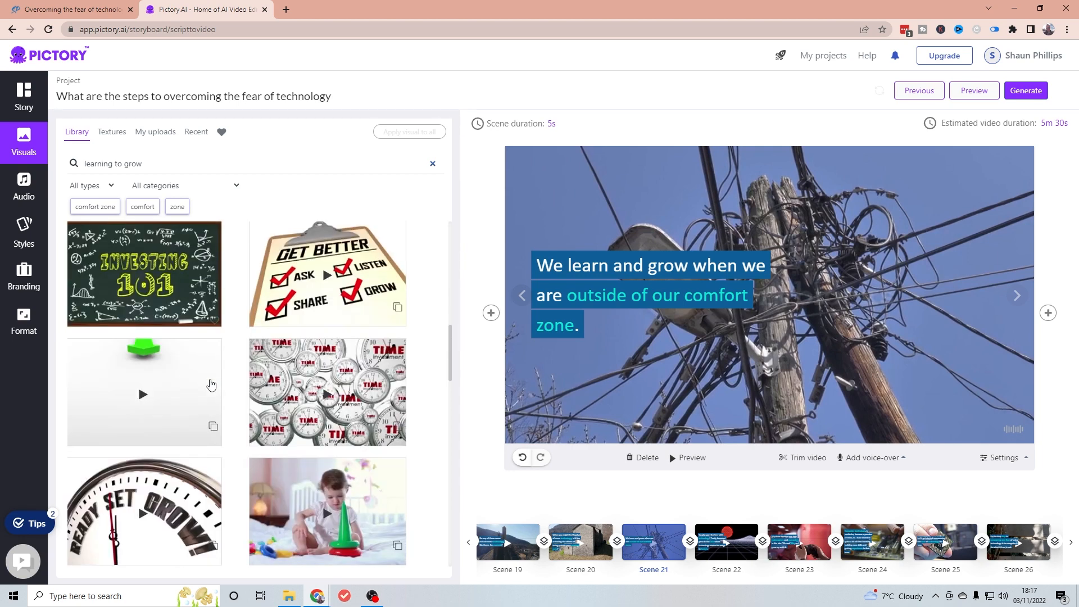
mouse_move(211, 385)
scroll(186, 393, down, 2)
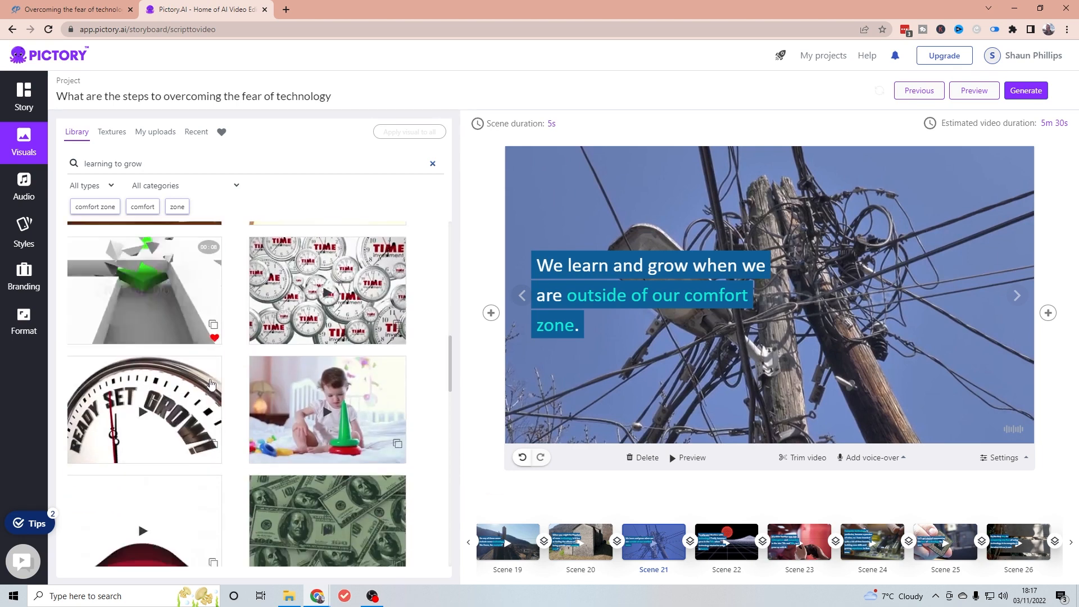
mouse_move(159, 406)
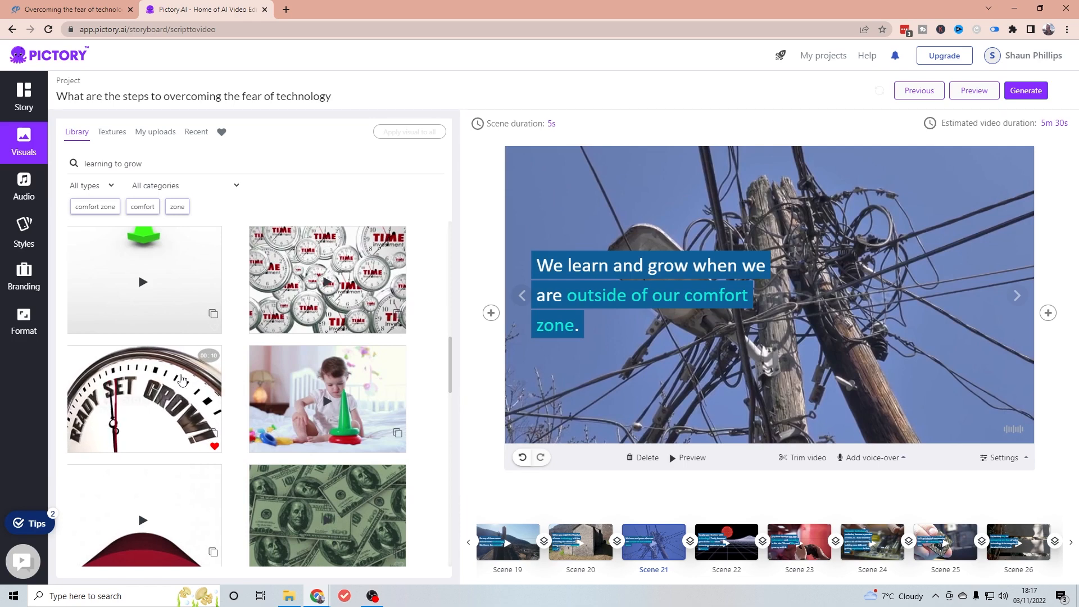
click(211, 398)
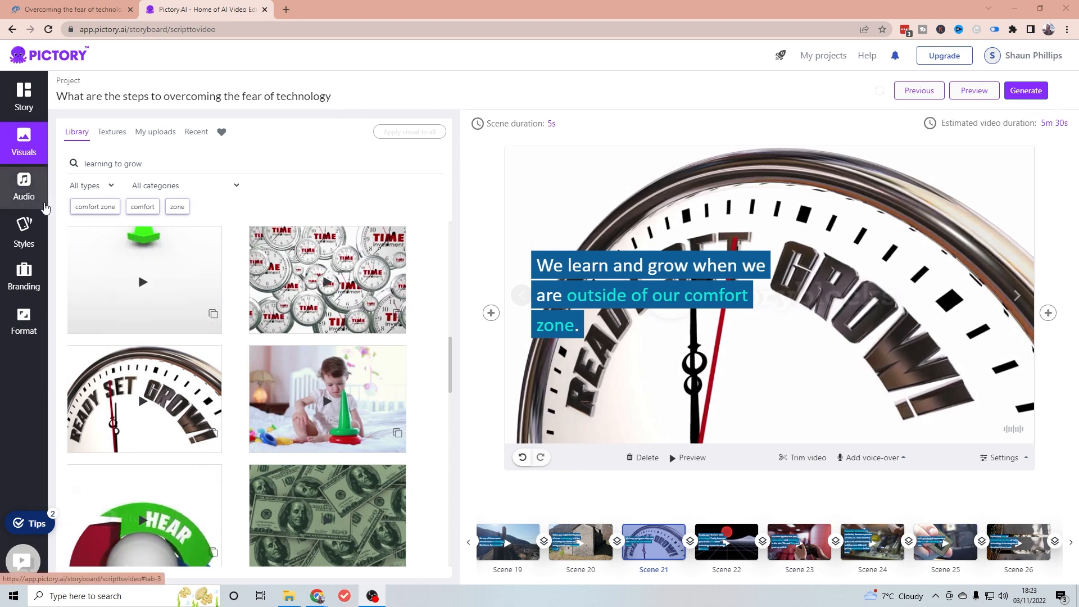
Listen to the Two Cars background music track and preview scene 21 with it.
click(27, 188)
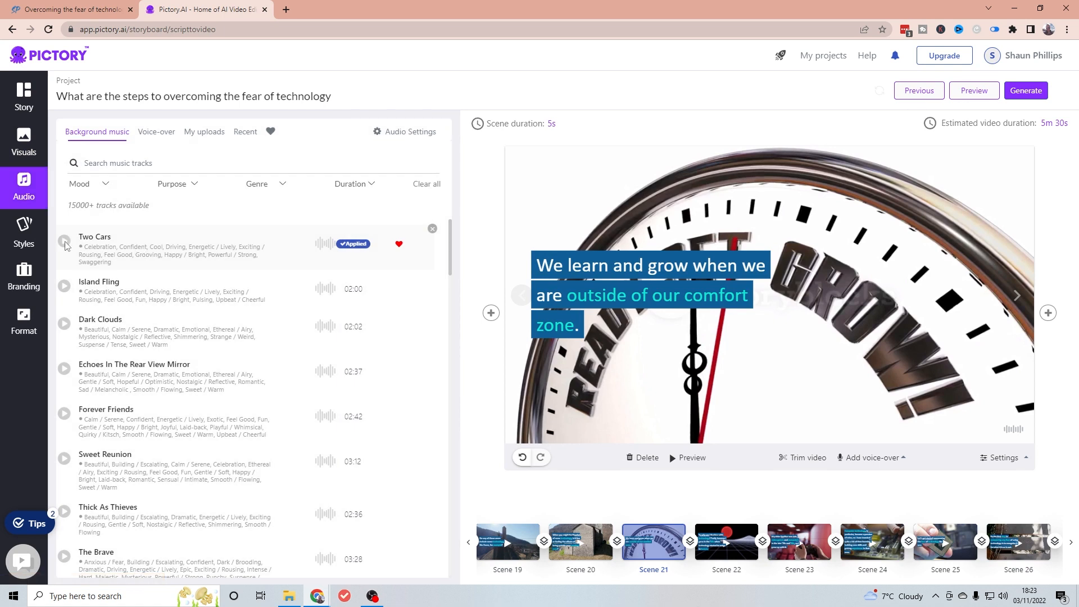
click(65, 241)
click(672, 465)
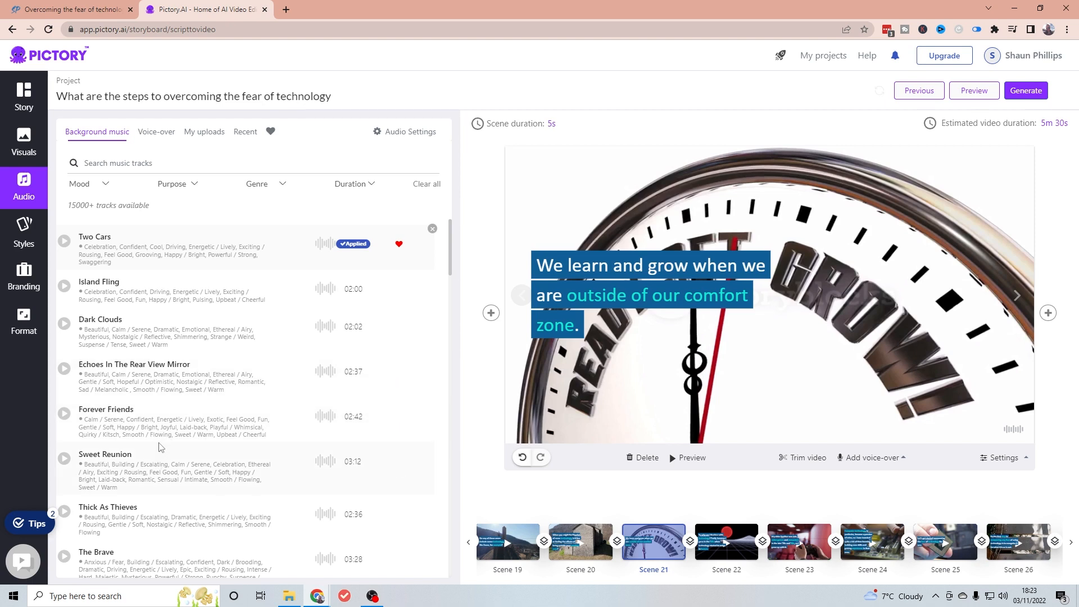
Apply The Brave as the video's background music and preview scene 21 with it.
scroll(160, 447, down, 3)
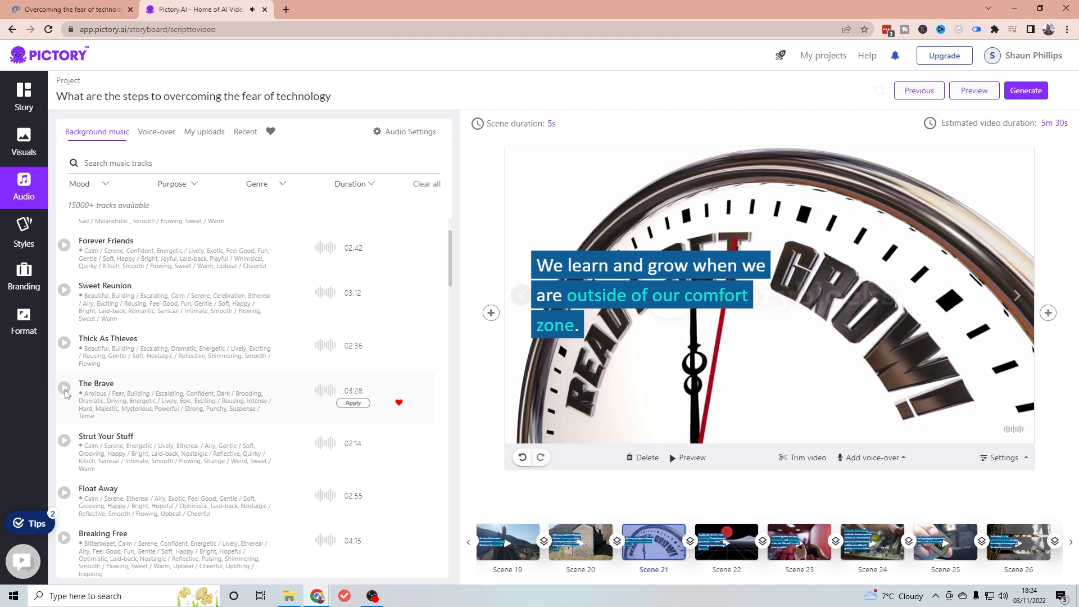
click(353, 403)
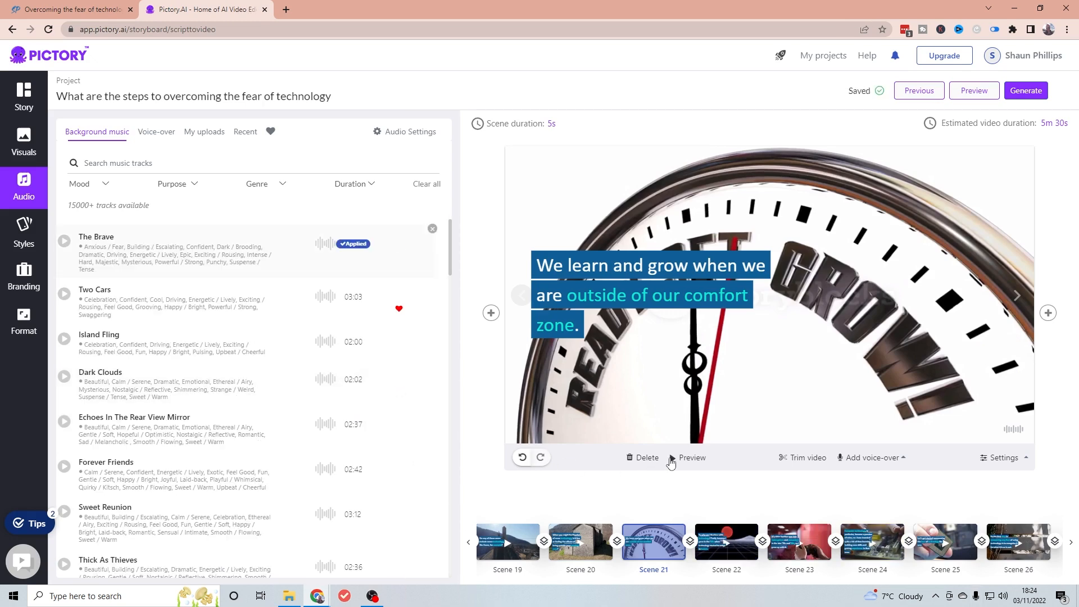
click(674, 459)
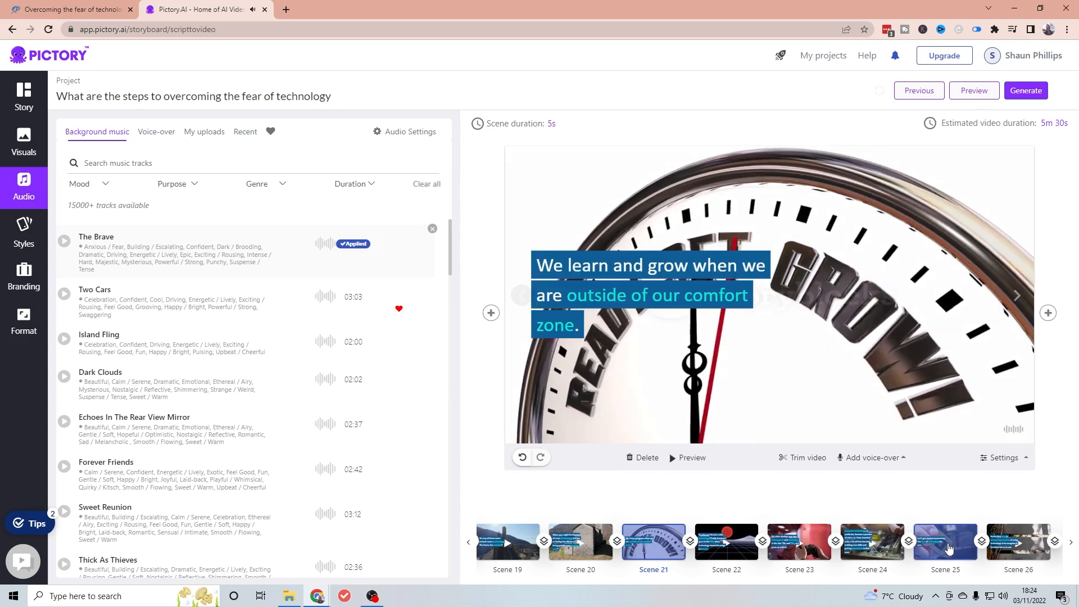
Select scene 25 and preview it with the applied background music.
click(949, 547)
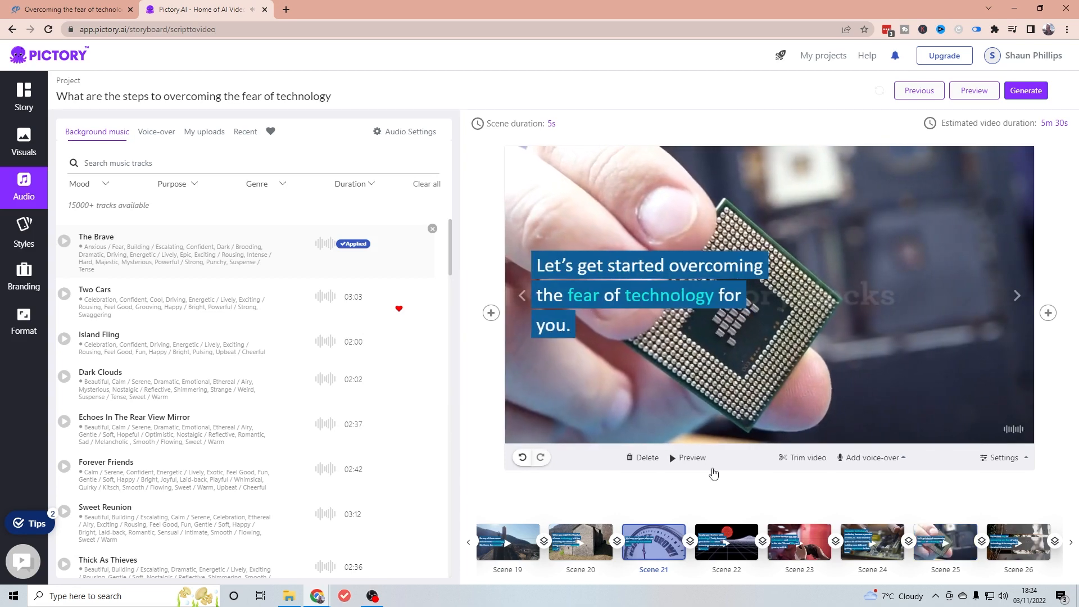
click(674, 459)
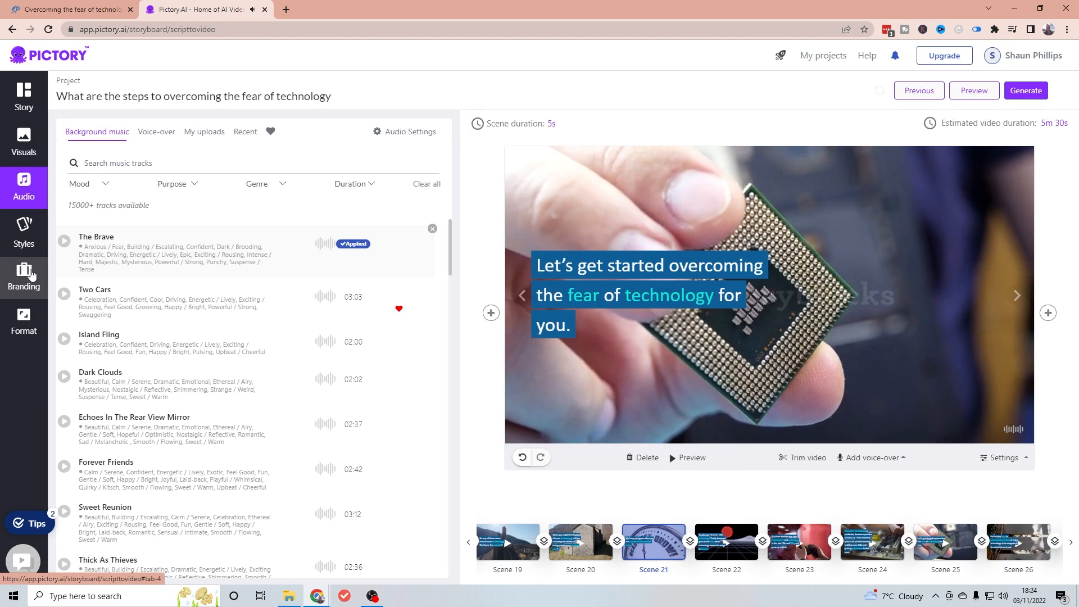
Enable the branded intro scene and place its logo in the upper-right corner at a slightly smaller size and reduced opacity.
click(24, 276)
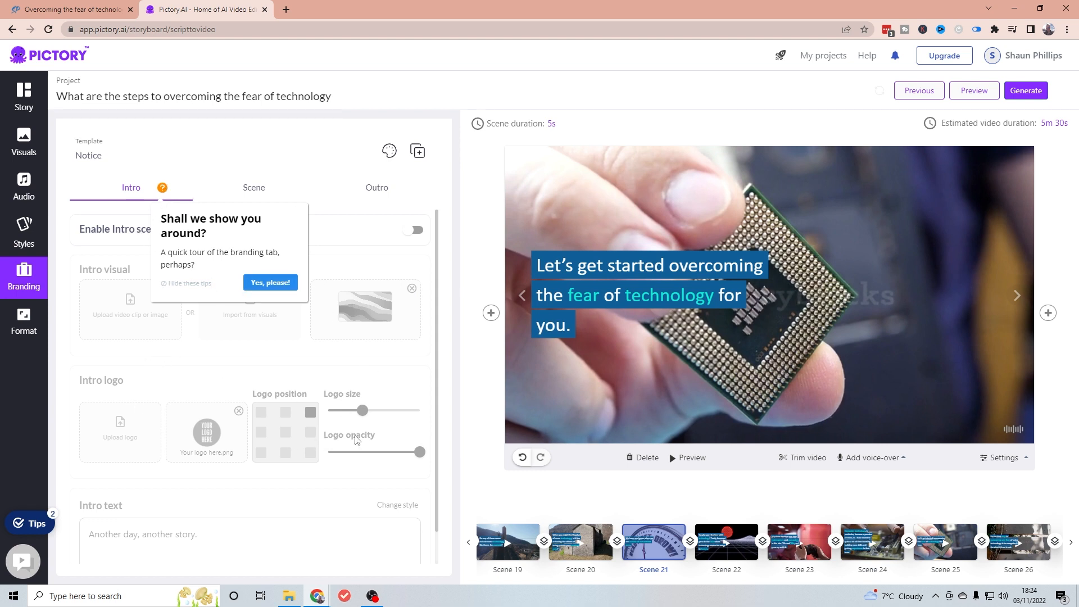
click(188, 285)
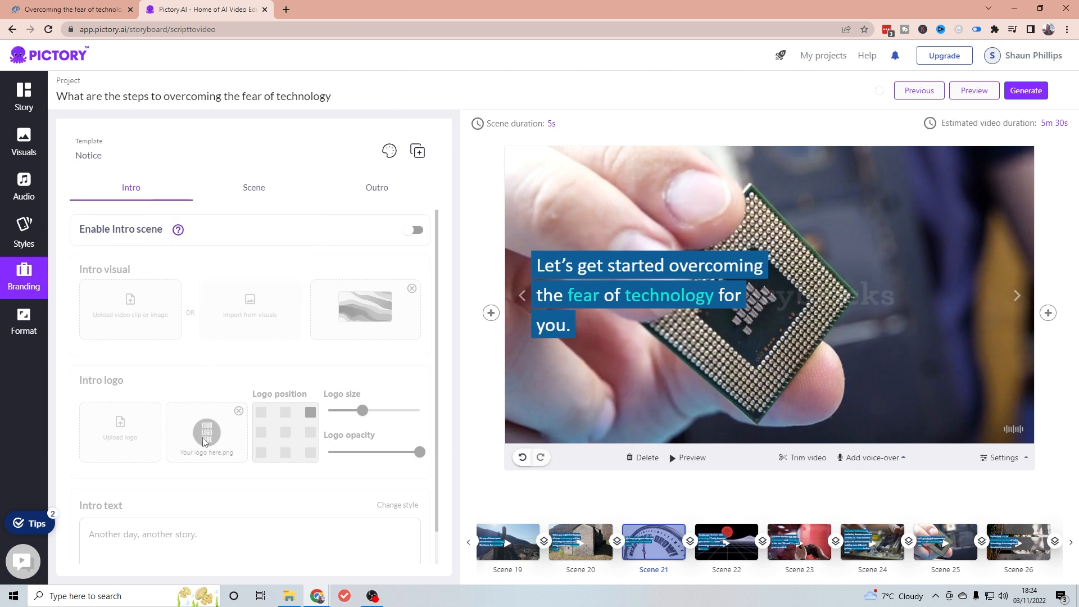
click(419, 230)
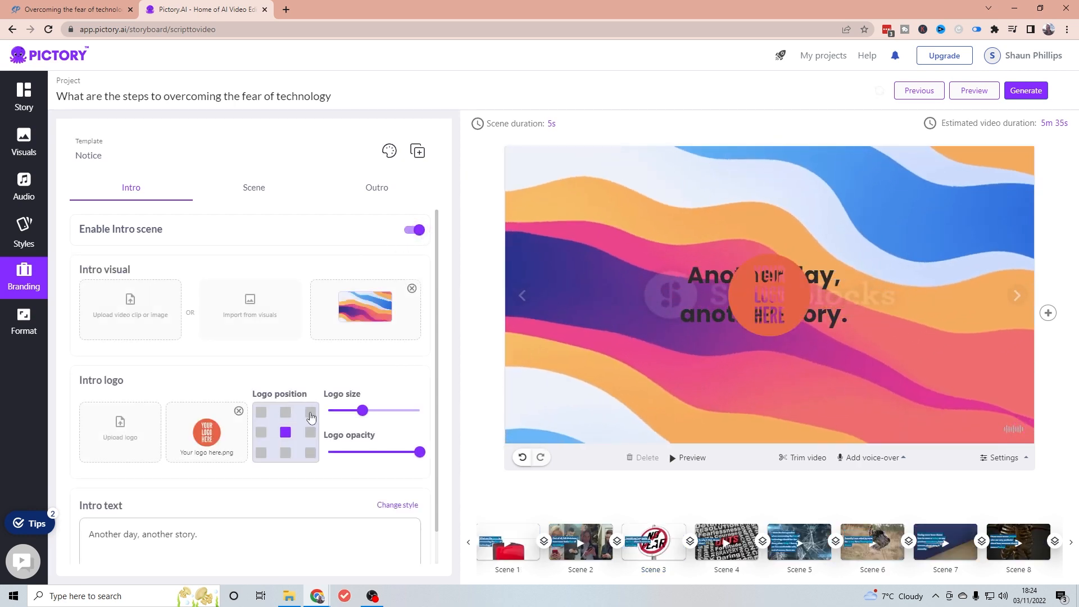
mouse_move(363, 410)
mouse_down()
mouse_move(331, 410)
mouse_move(353, 408)
mouse_up()
drag(420, 452, 392, 452)
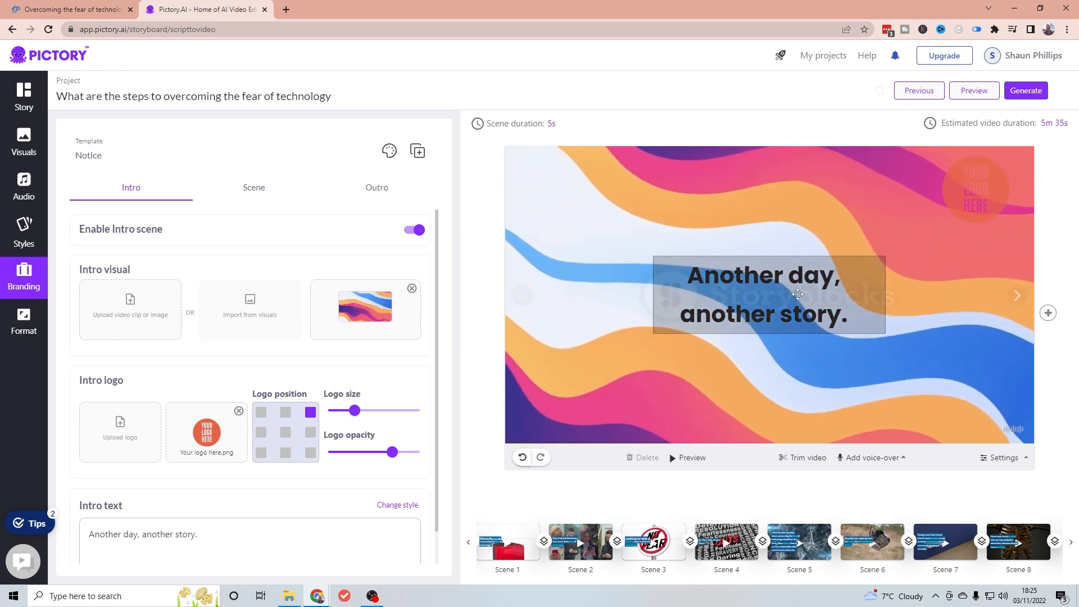
scroll(106, 489, down, 1)
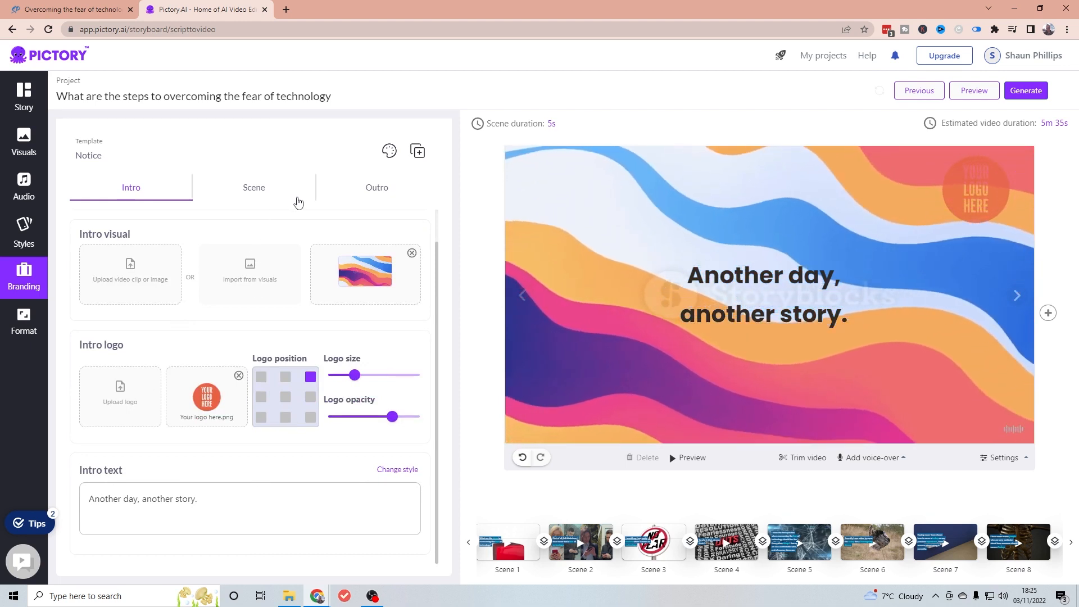
scroll(320, 272, up, 1)
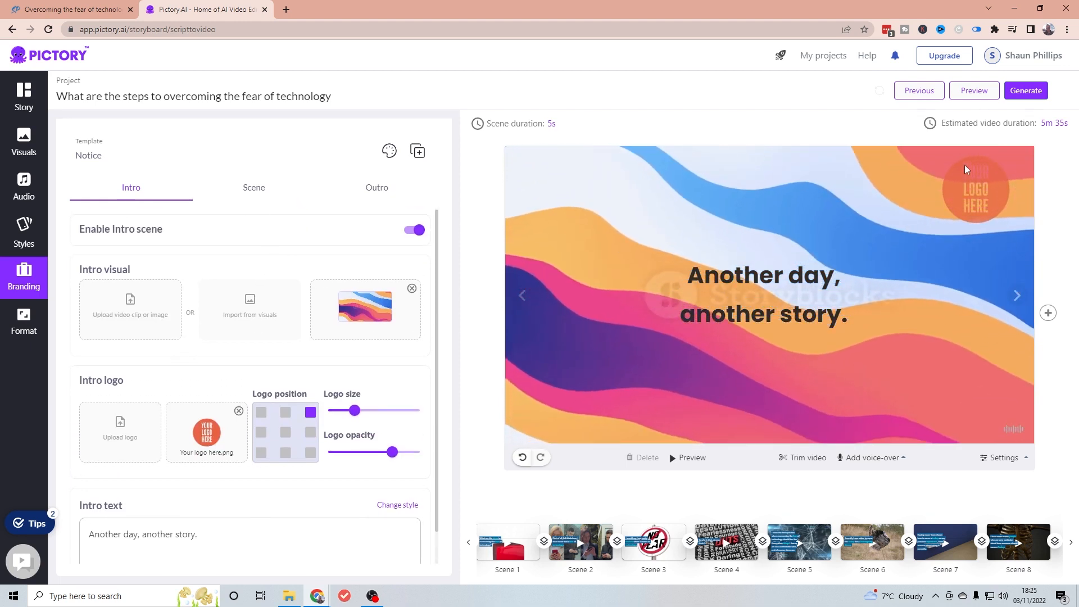
Review the output options and generate the project as a video.
click(1037, 92)
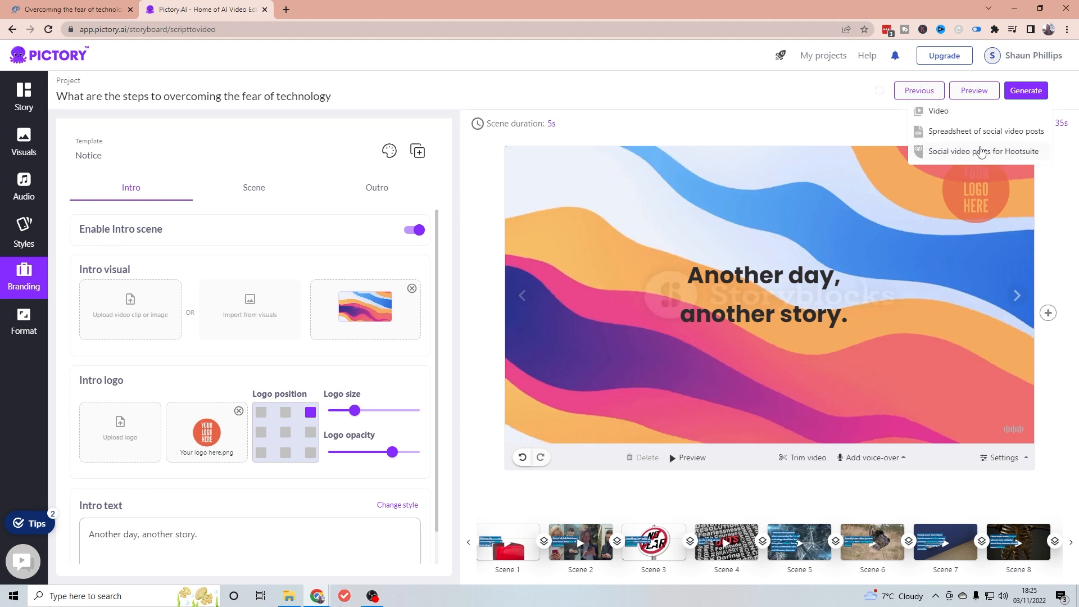
click(937, 153)
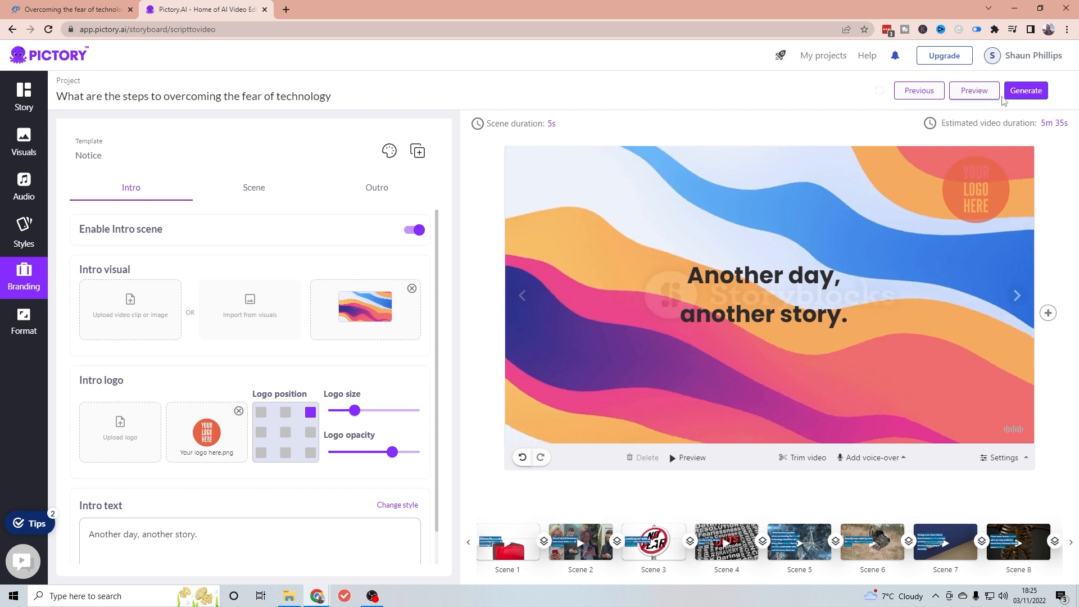
click(1028, 95)
mouse_move(1029, 100)
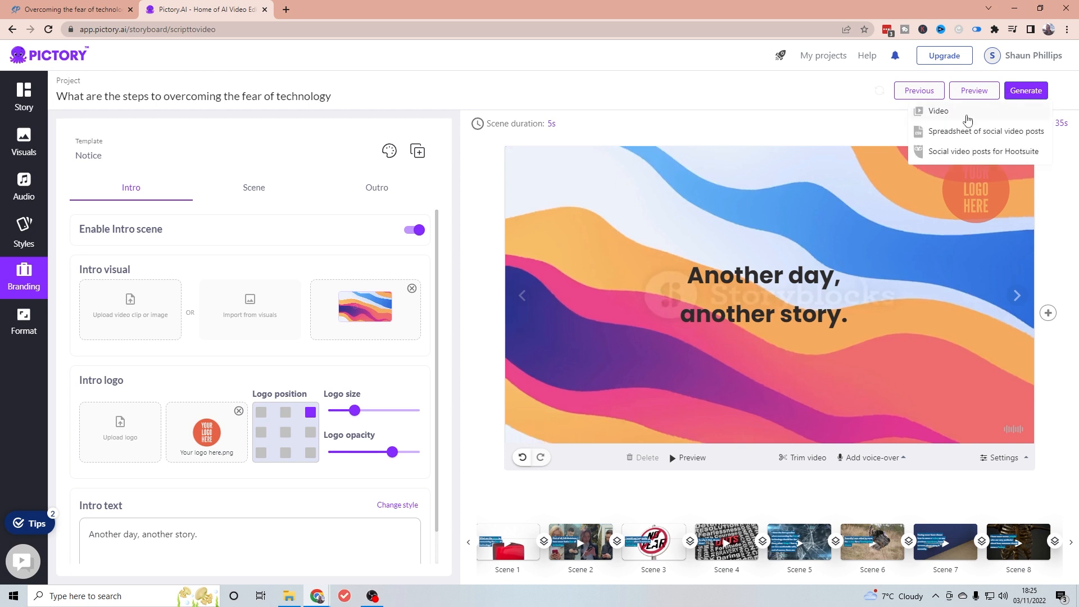
click(958, 115)
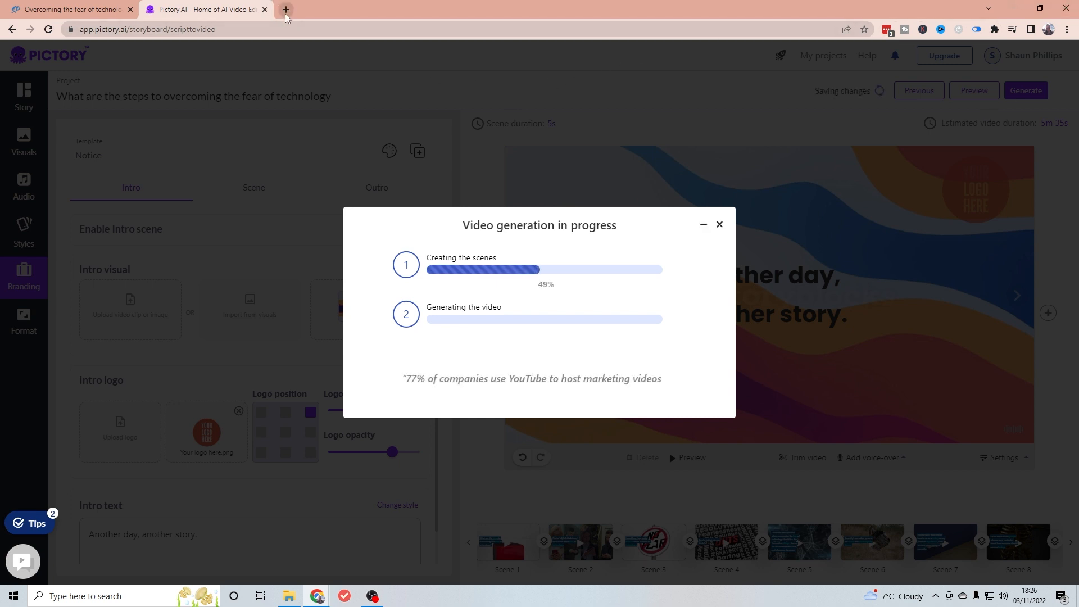
Load app.pictory.ai in a new browser tab and check the video generation progress in the project's tab.
click(285, 13)
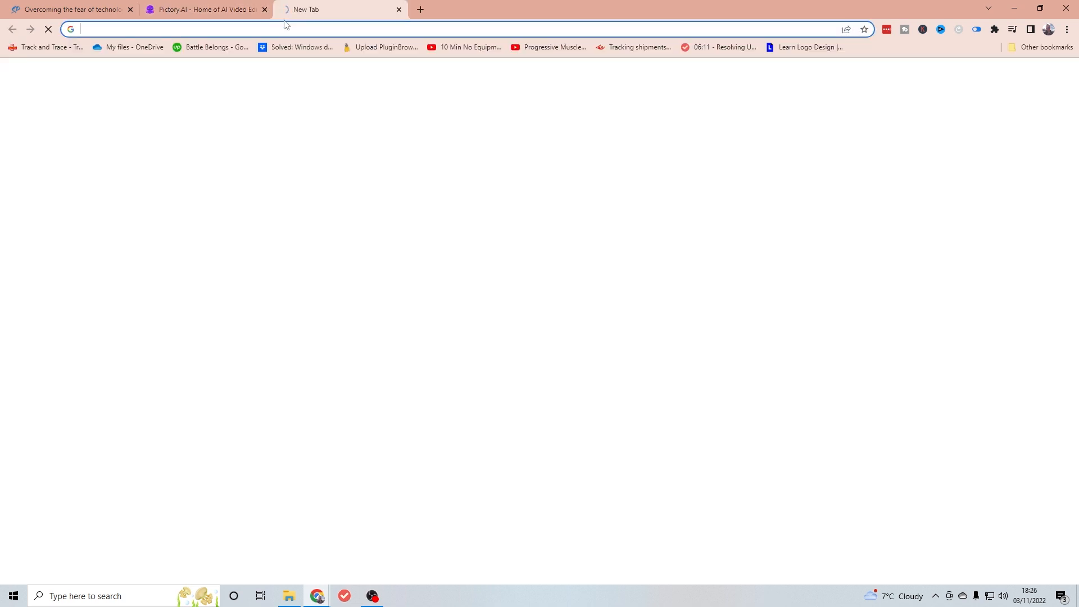
click(284, 31)
text(app)
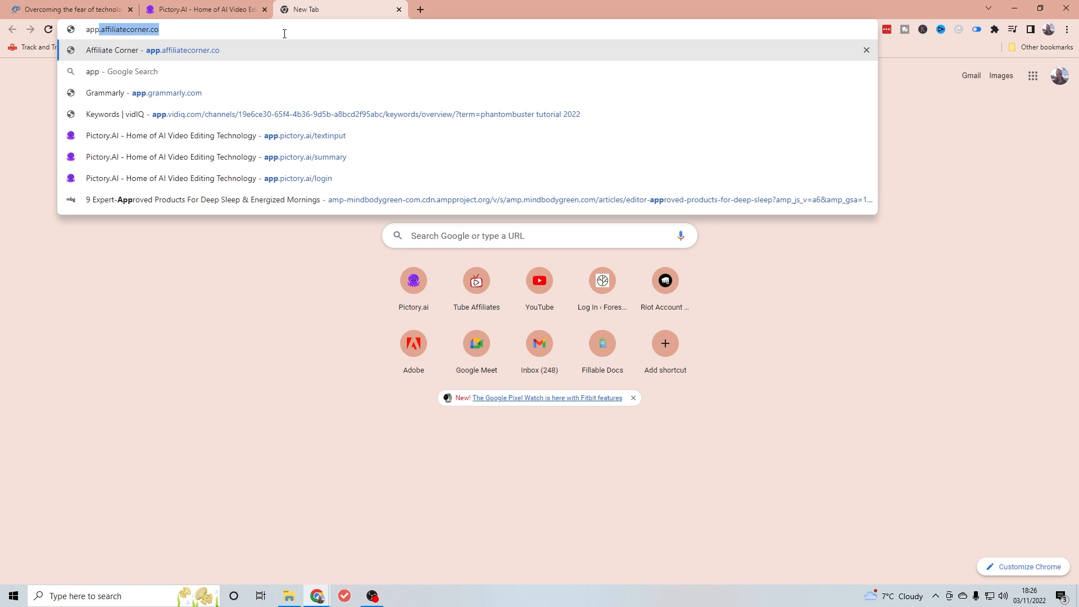
text(.pictory.ai/textinput)
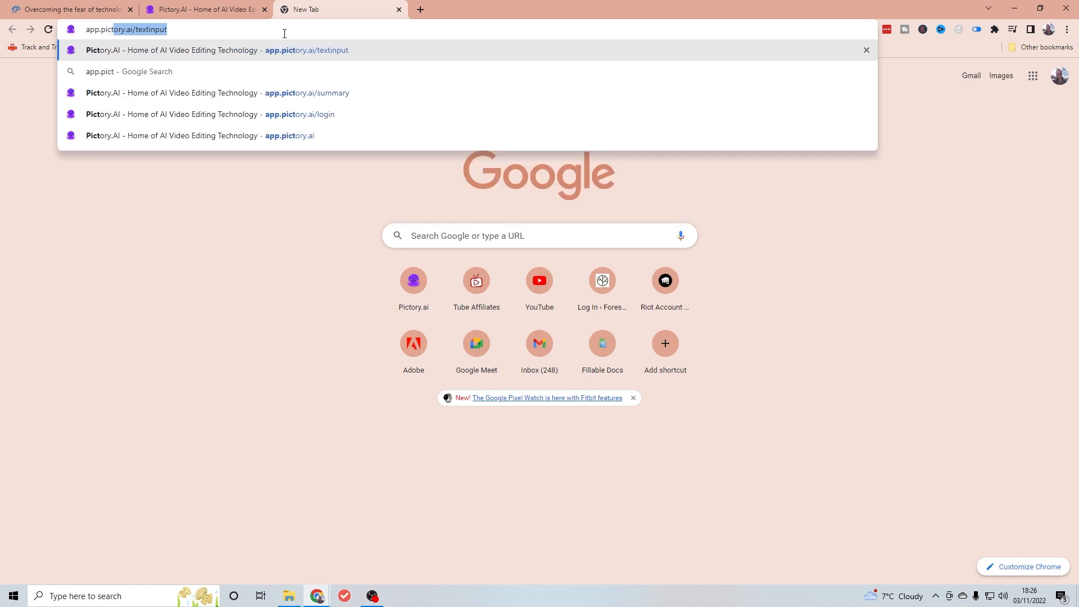
key(Right)
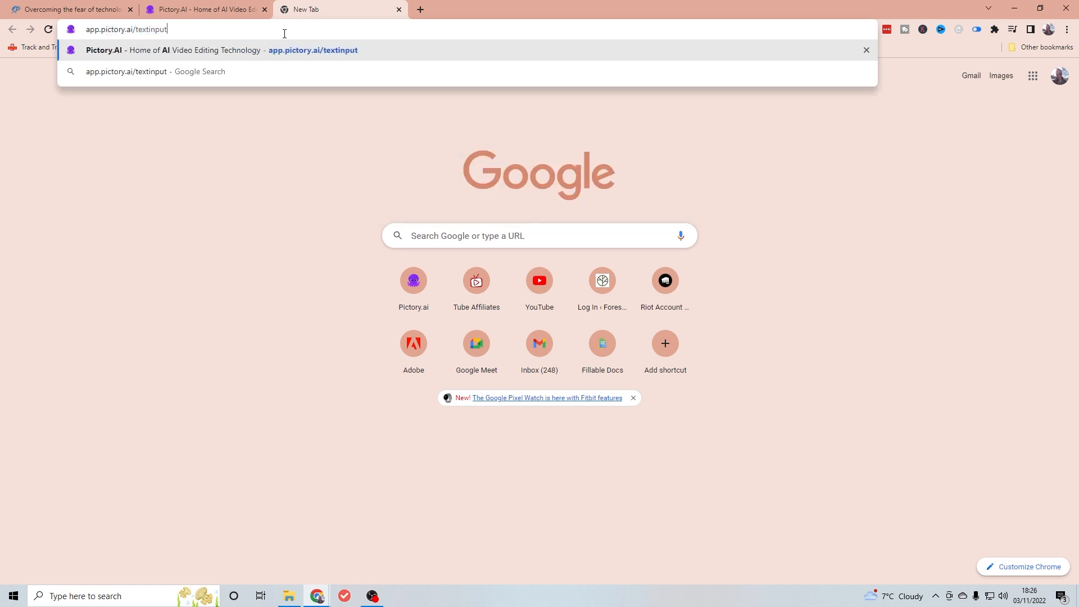
key(BackSpace)
key(BackSpace)
key(BackSpace)
key(BackSpace)
key(BackSpace)
key(BackSpace)
key(BackSpace)
key(BackSpace)
key(BackSpace)
key(BackSpace)
key(Return)
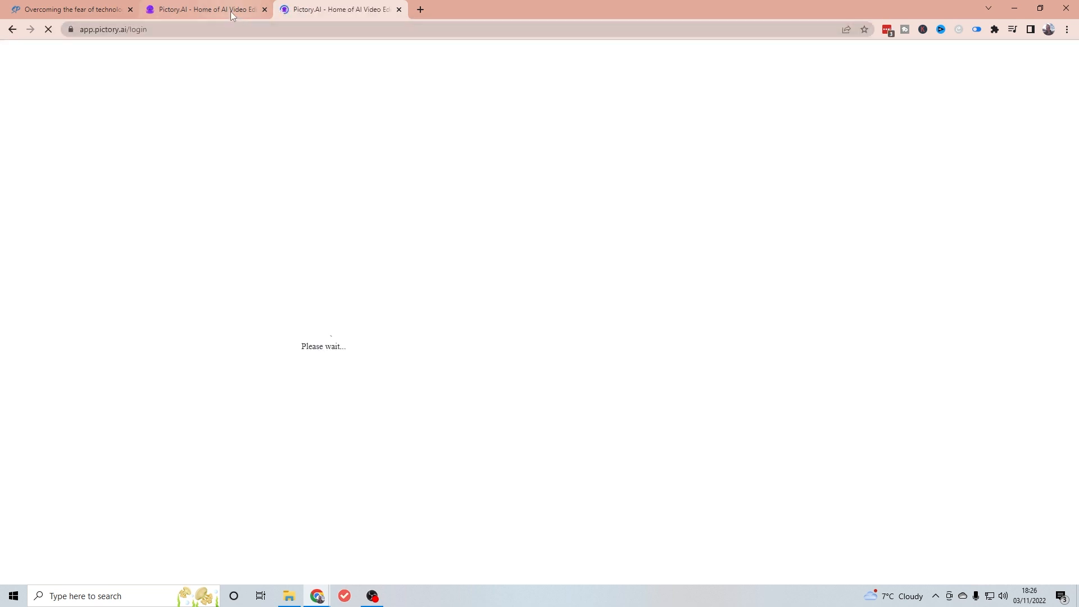
click(231, 11)
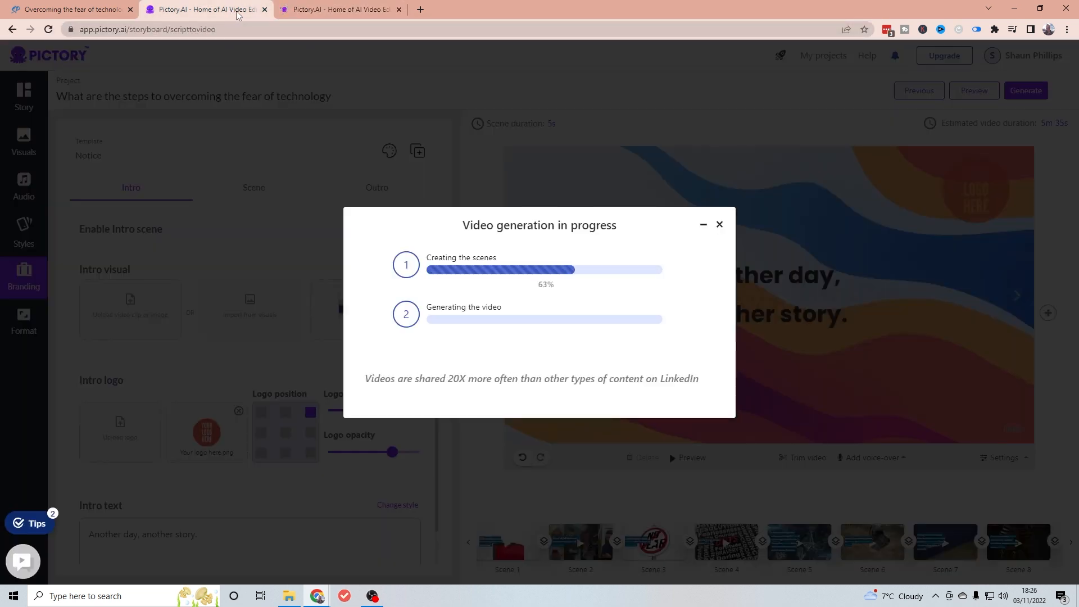
click(354, 9)
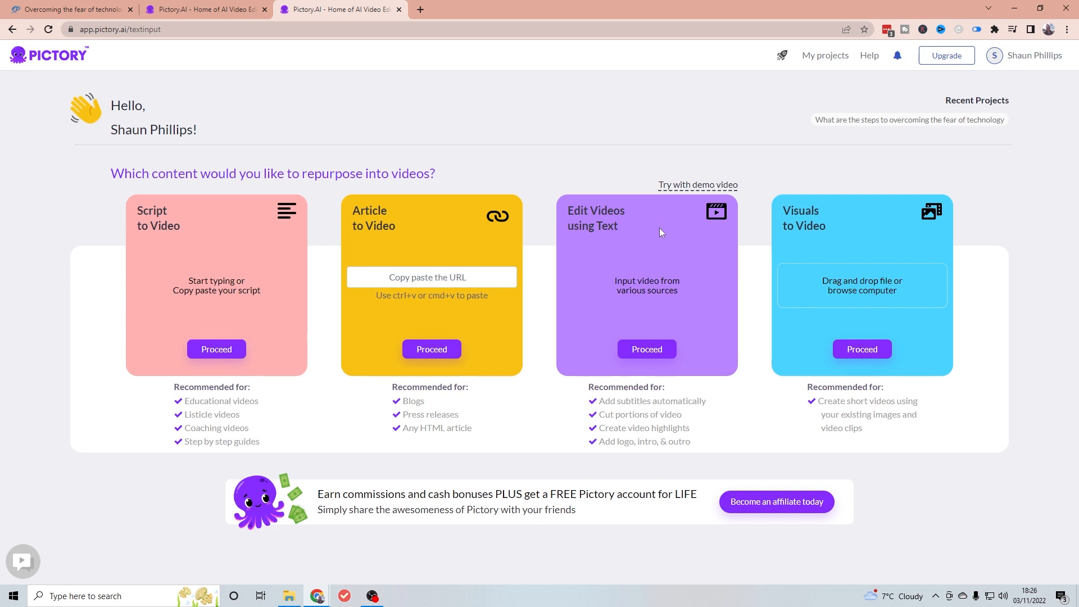
Load the demo video in Edit Videos using Text and look through its transcription and highlights.
click(643, 349)
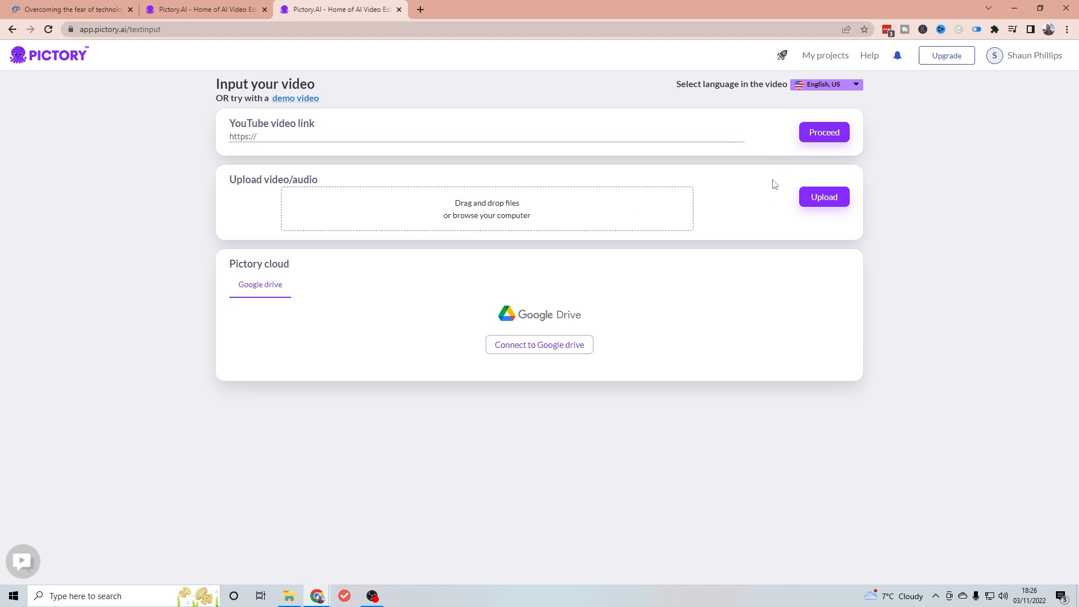
click(300, 102)
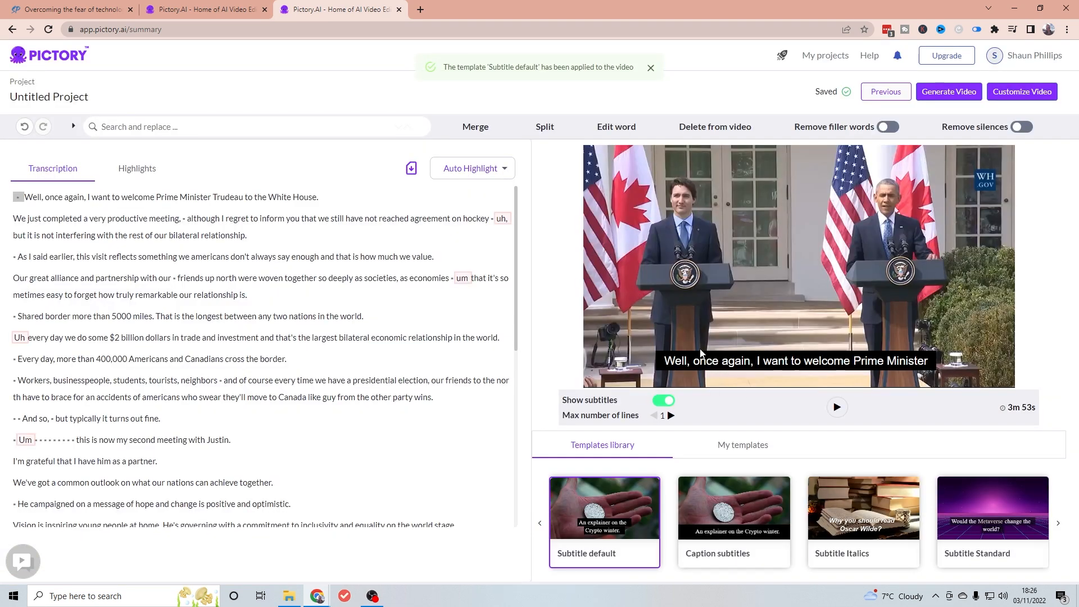
scroll(243, 266, down, 3)
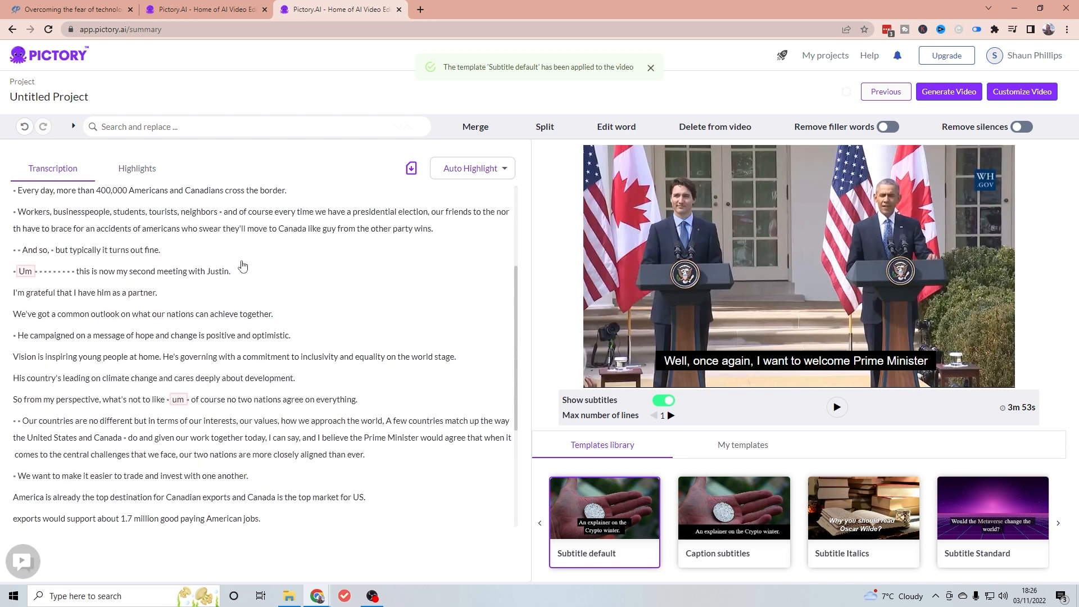
scroll(242, 265, up, 3)
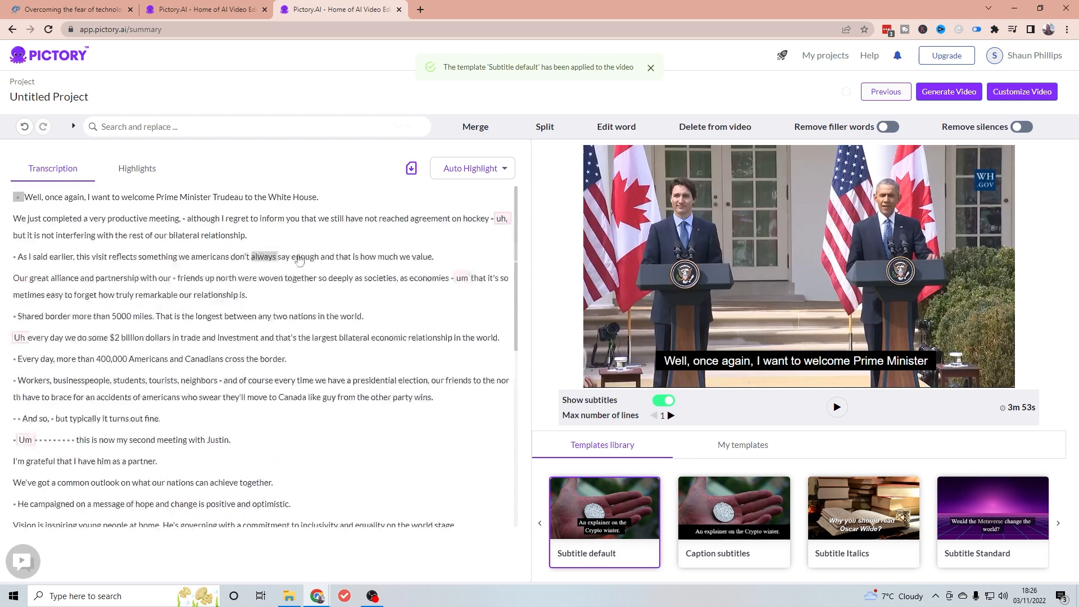
click(152, 179)
click(77, 169)
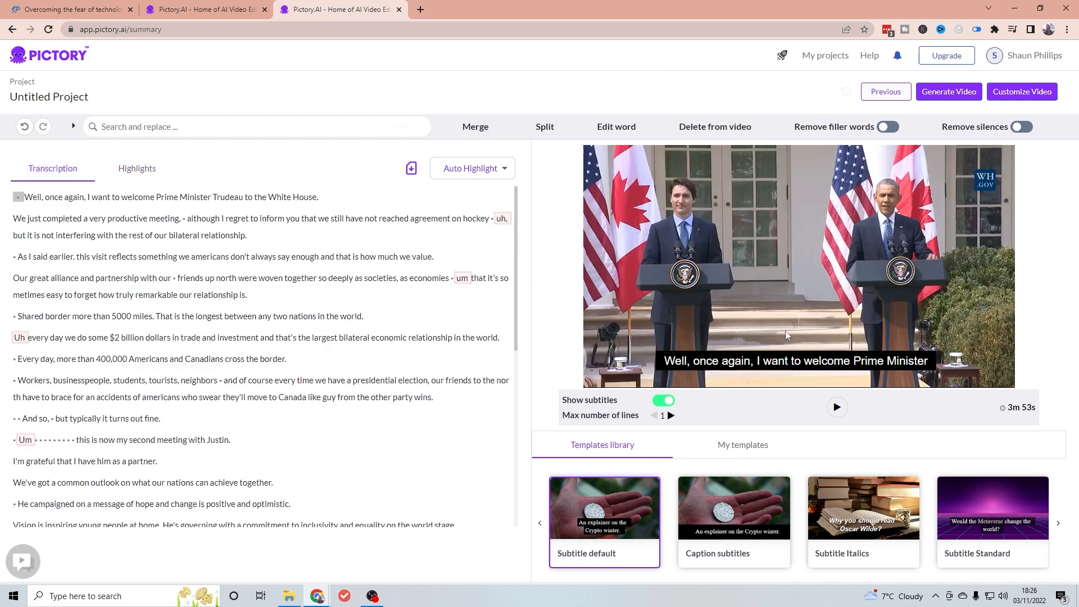
scroll(432, 385, down, 6)
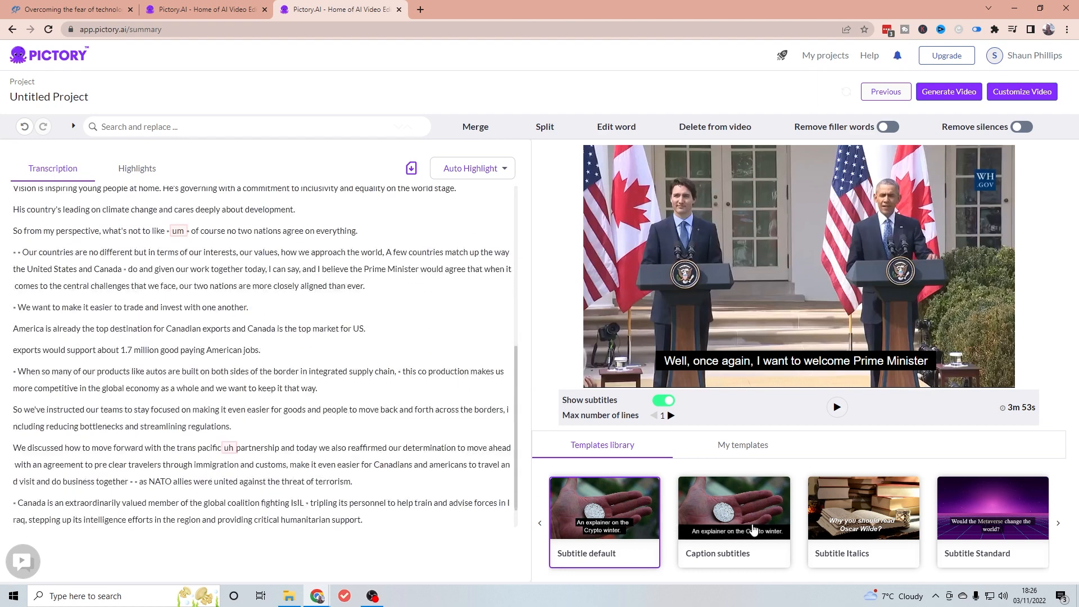
Apply the Caption subtitles template to the demo video and open the video for customization.
click(753, 528)
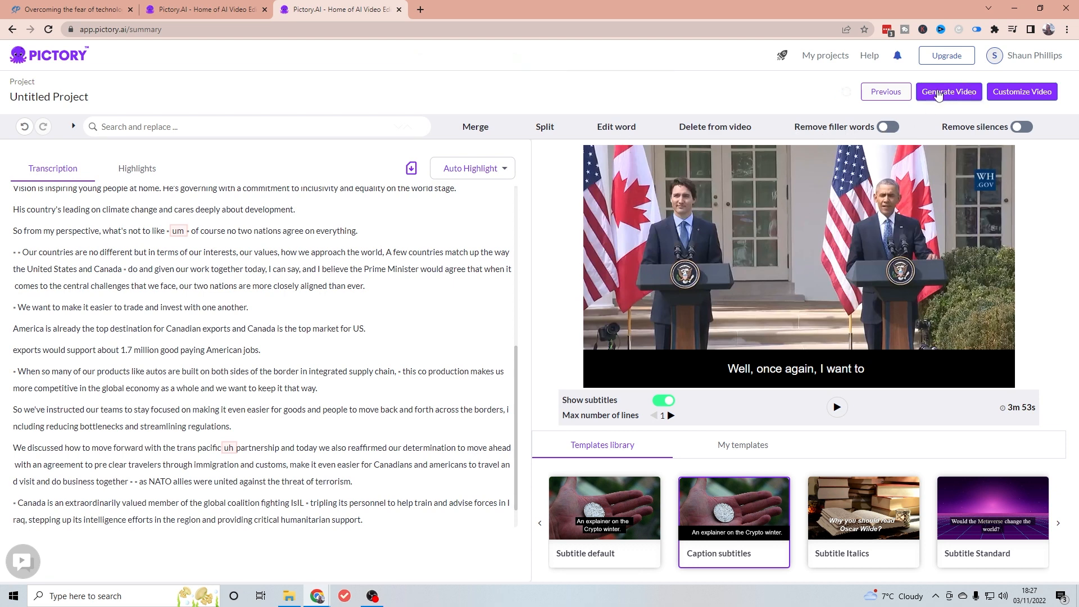
click(1031, 97)
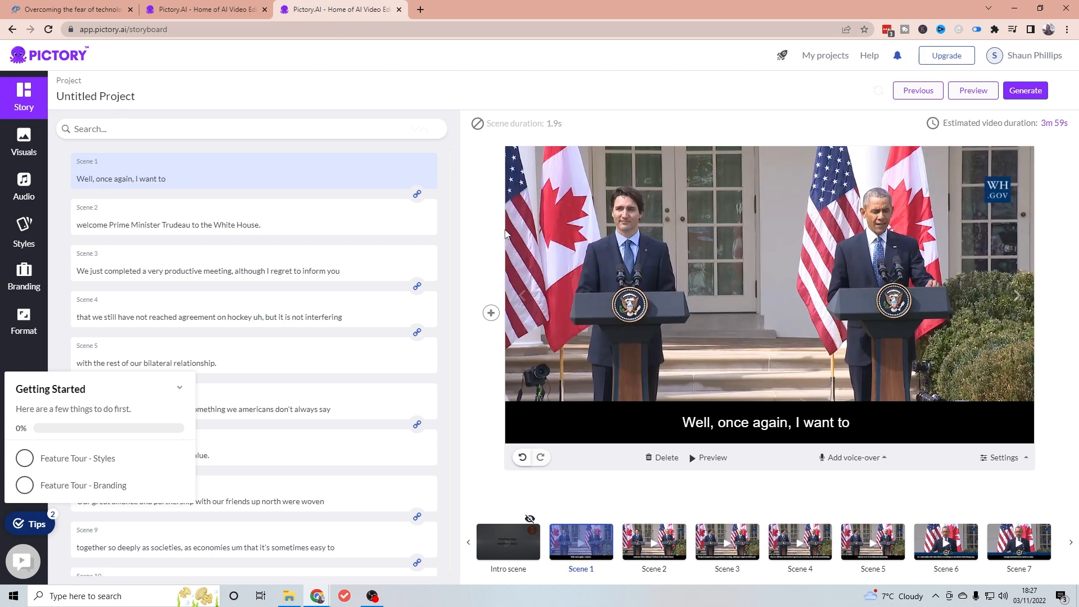
Return to the home page and look at the Visuals to Video file selection without uploading anything.
click(58, 60)
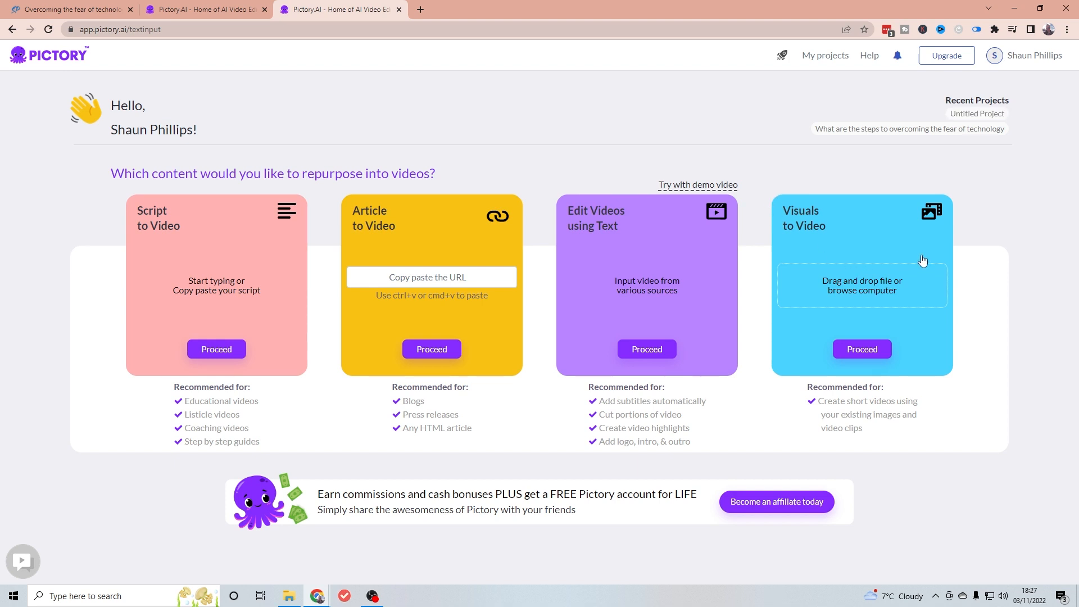
click(845, 353)
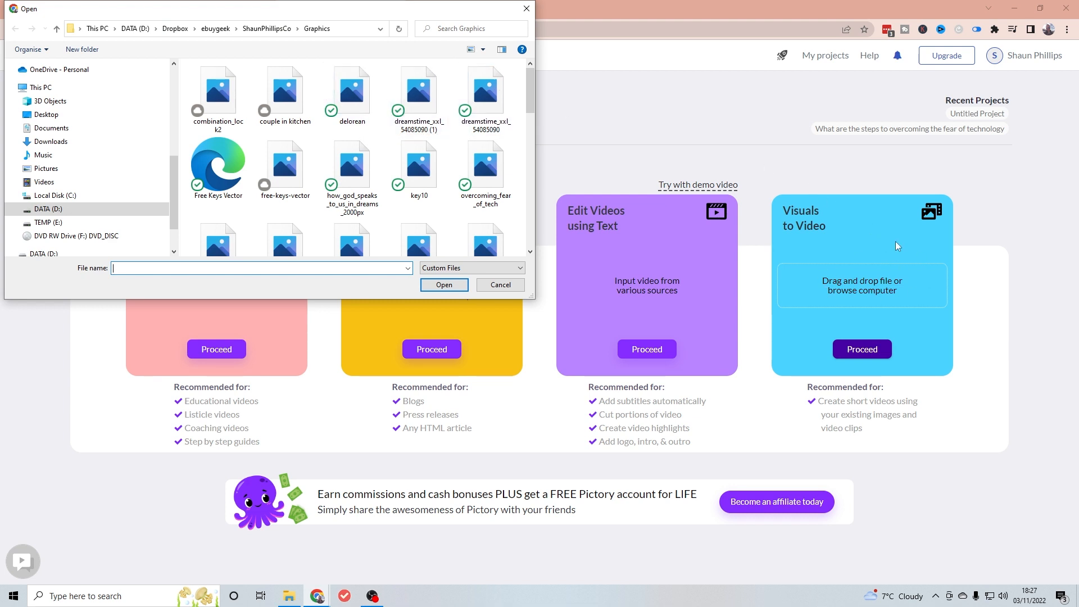
click(514, 287)
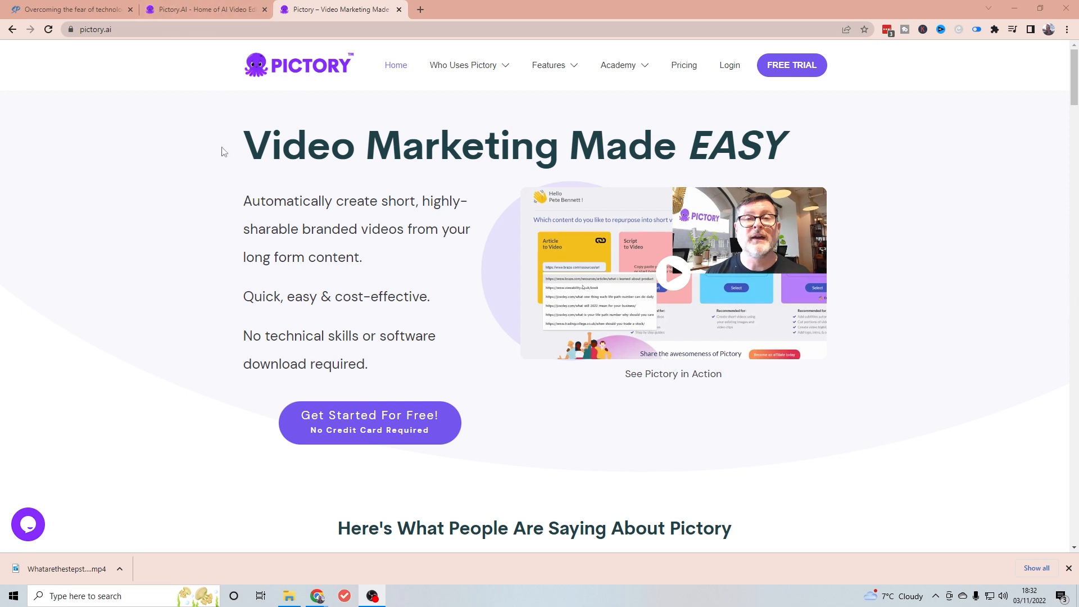
Check the generated video's status in the project's tab and view the Vidnami Users page on the Pictory website.
click(194, 11)
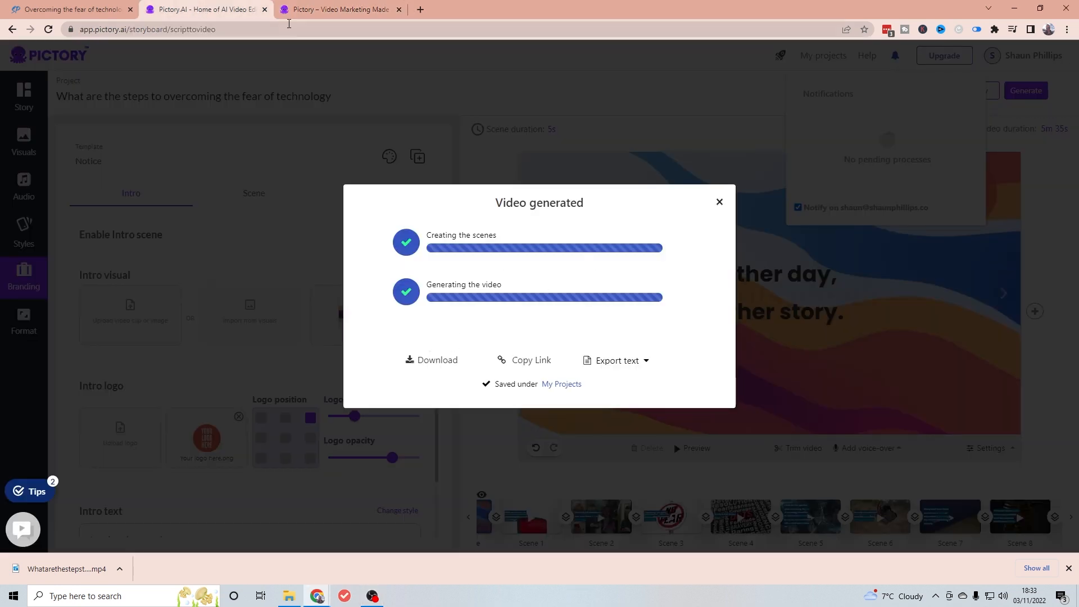
click(303, 11)
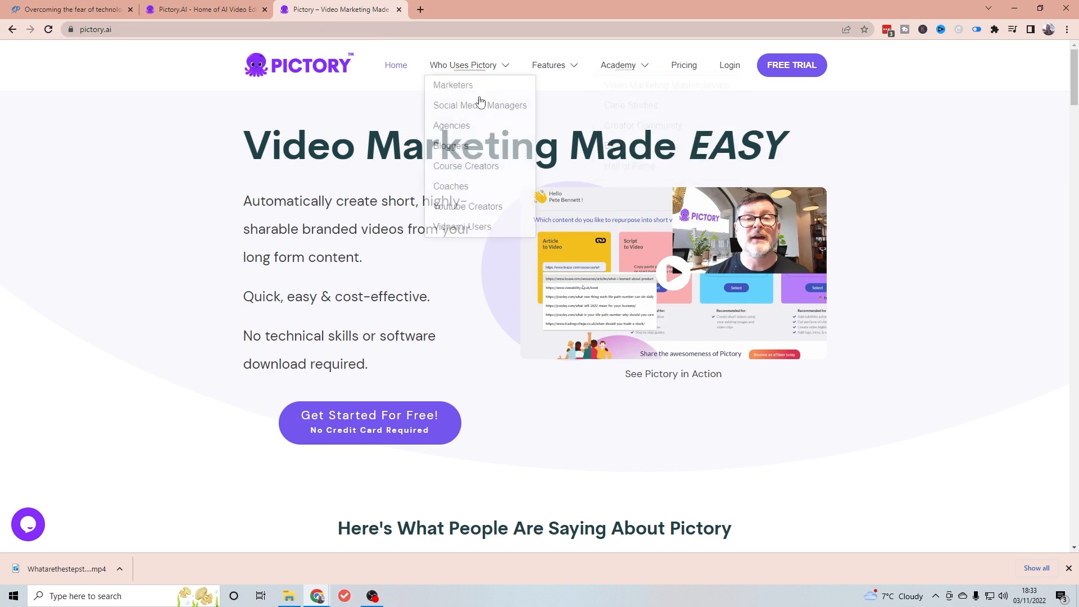
mouse_move(489, 65)
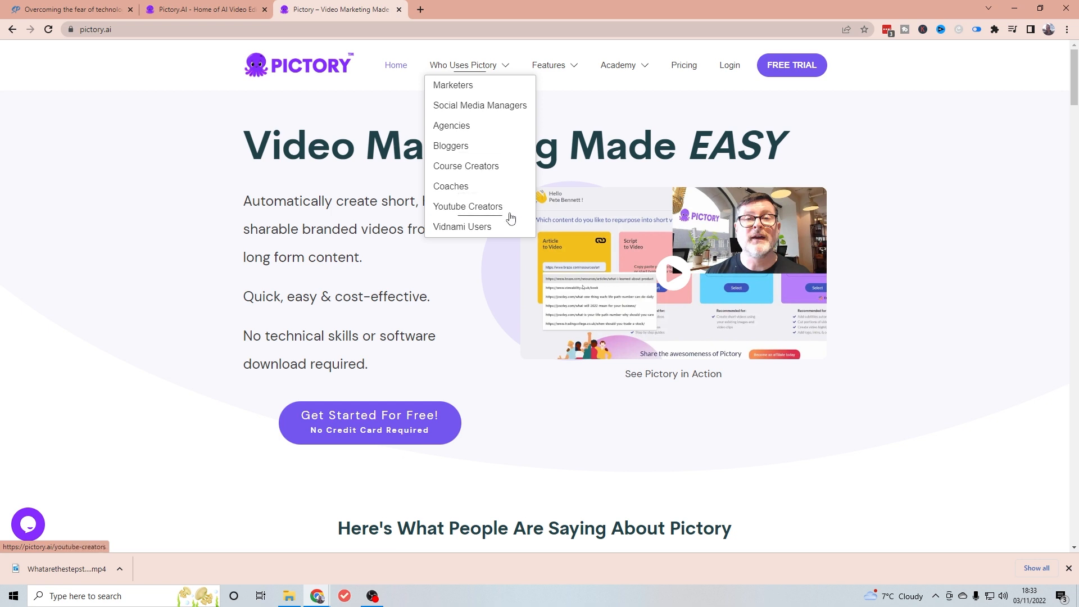
click(469, 231)
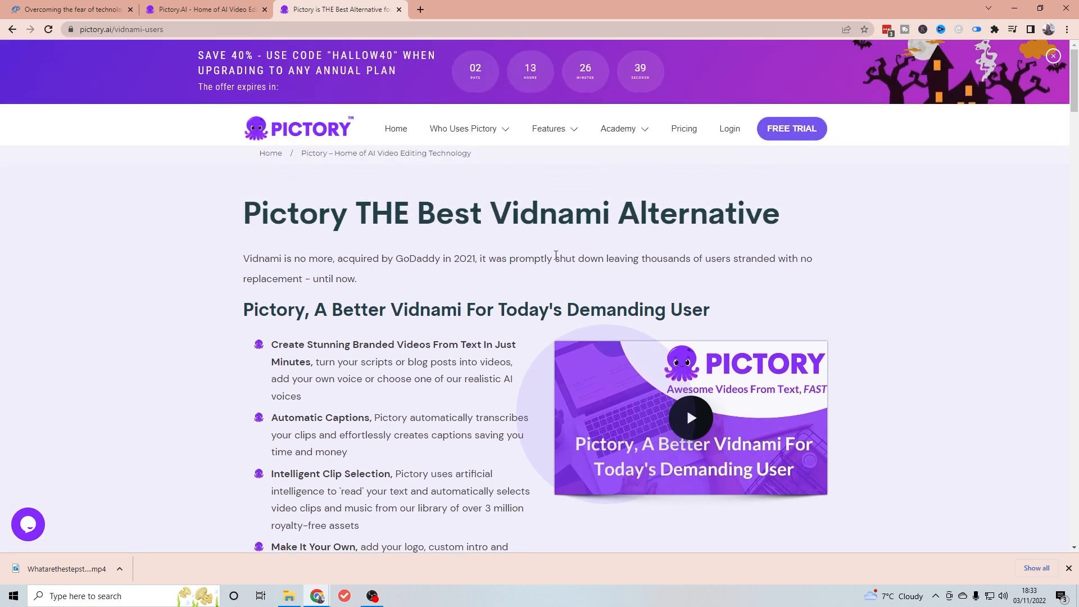
scroll(687, 264, down, 1)
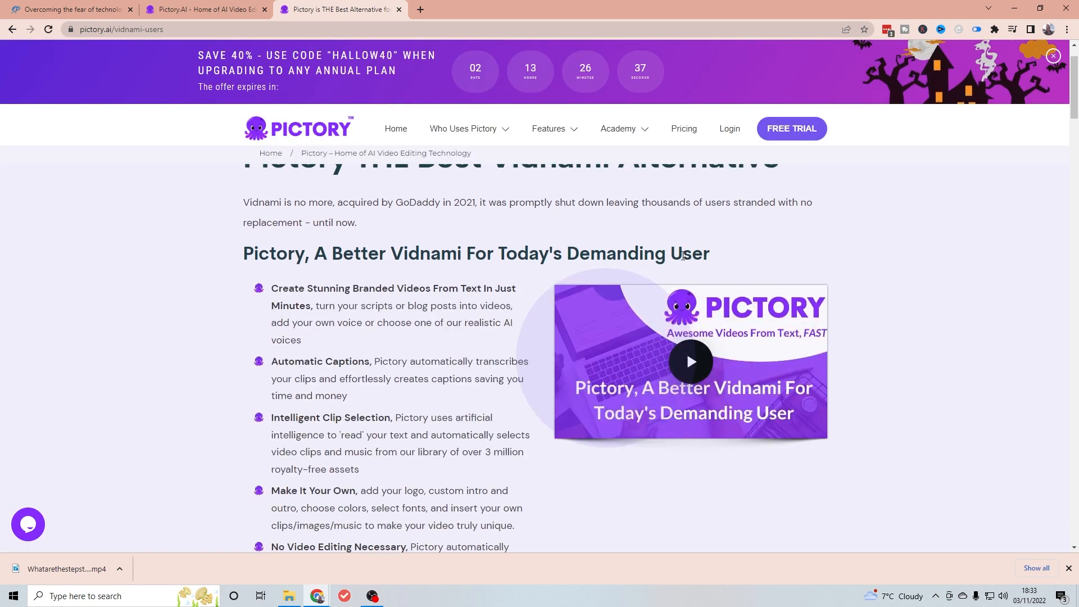
scroll(683, 256, up, 1)
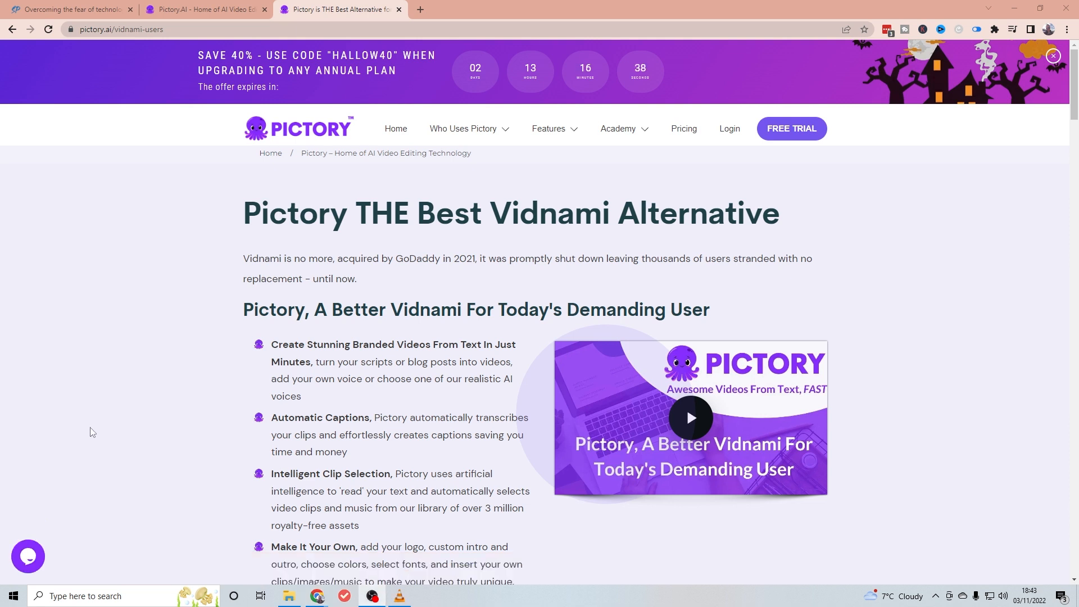
Switch to VLC media player to watch the generated video Whatarethestepstoove.mp4.
click(400, 596)
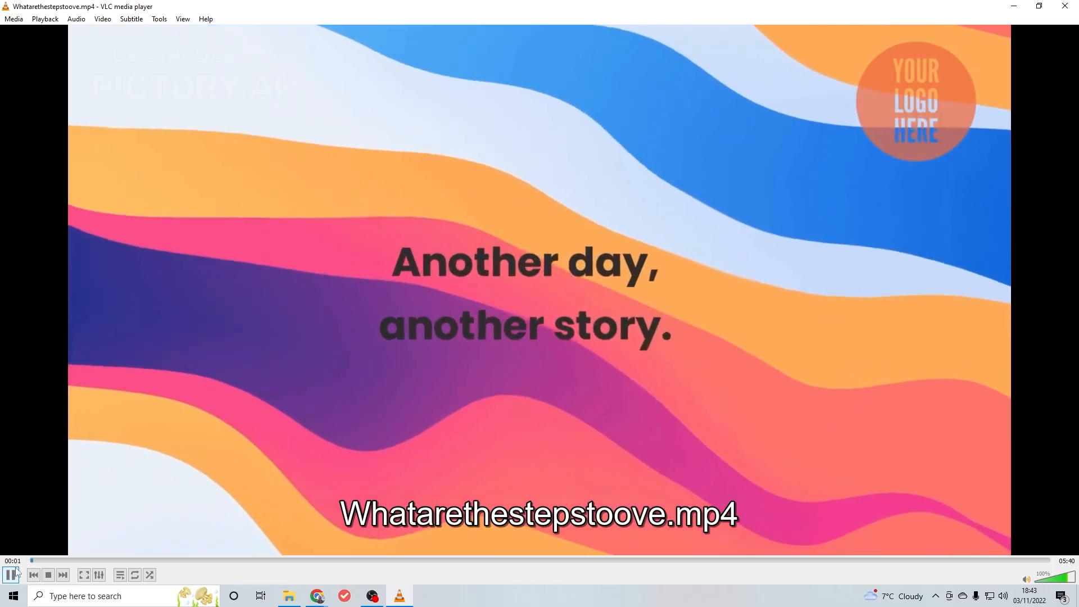